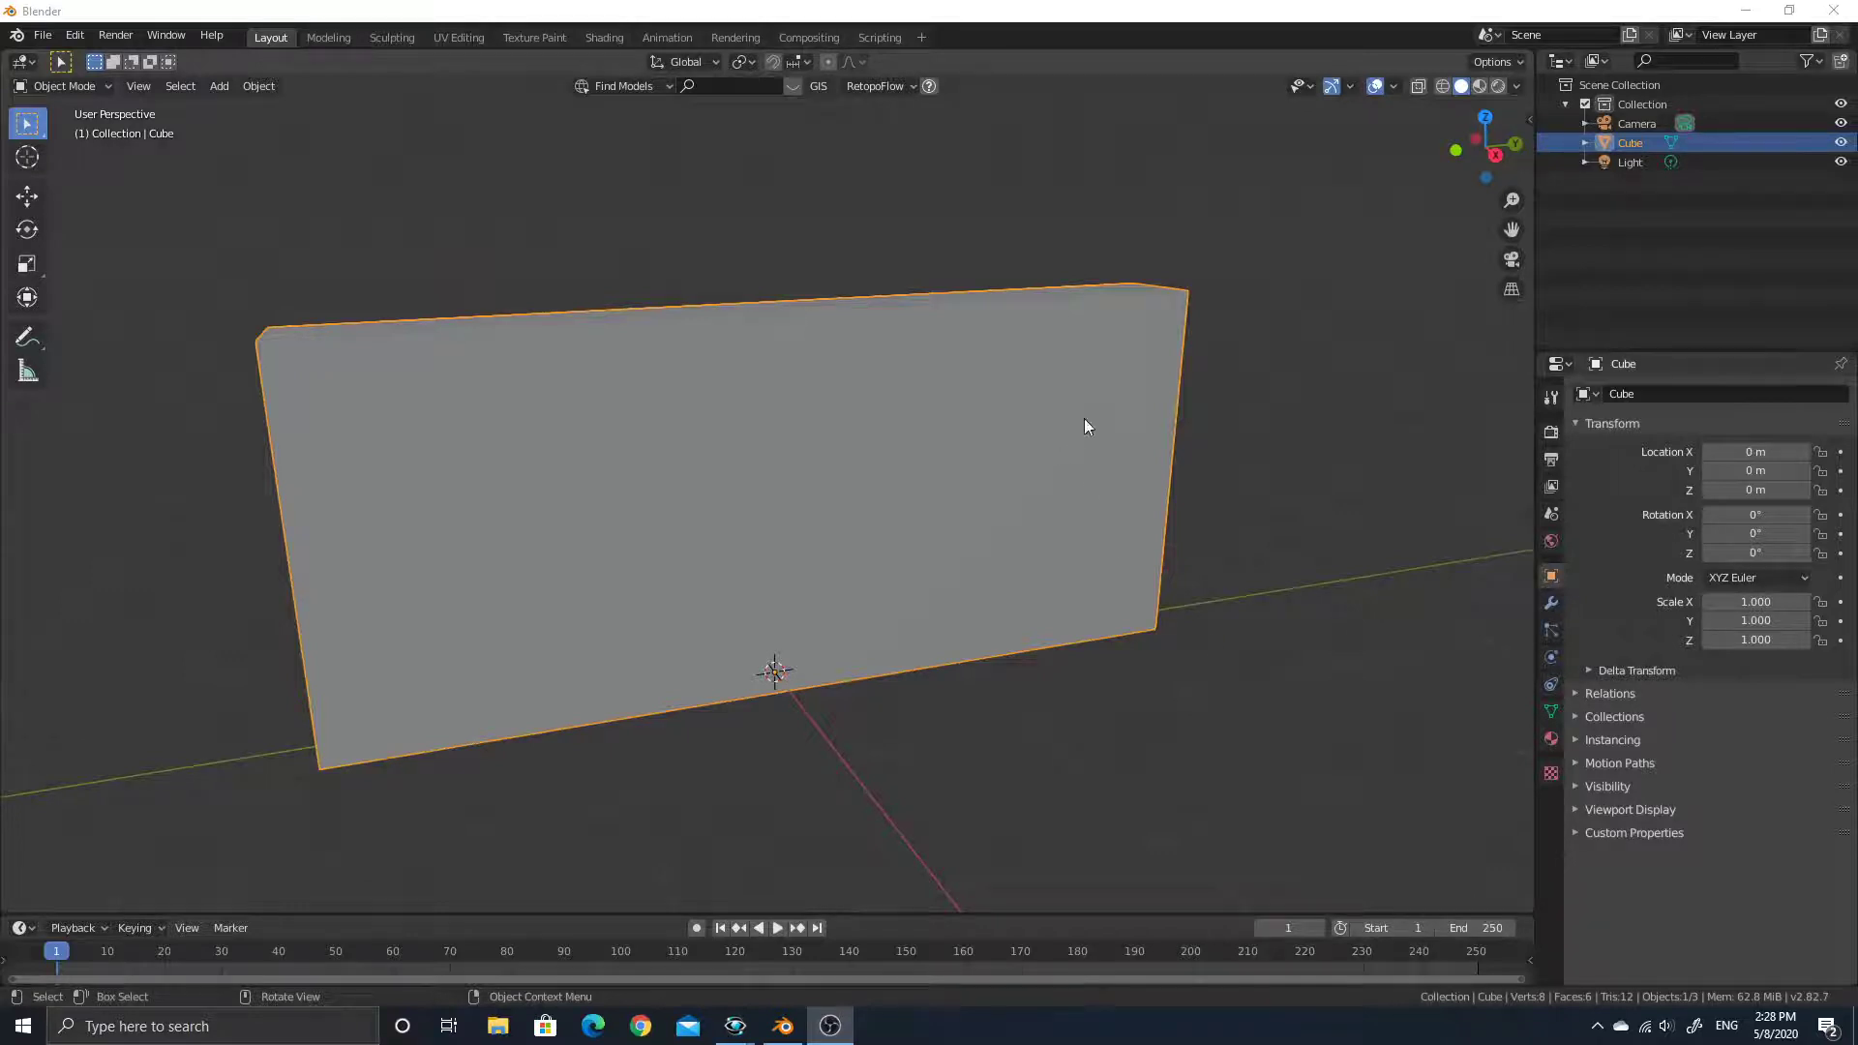
Activate the Annotate tool with stroke Placement set to Surface
middle_drag(1087, 419, 1016, 450)
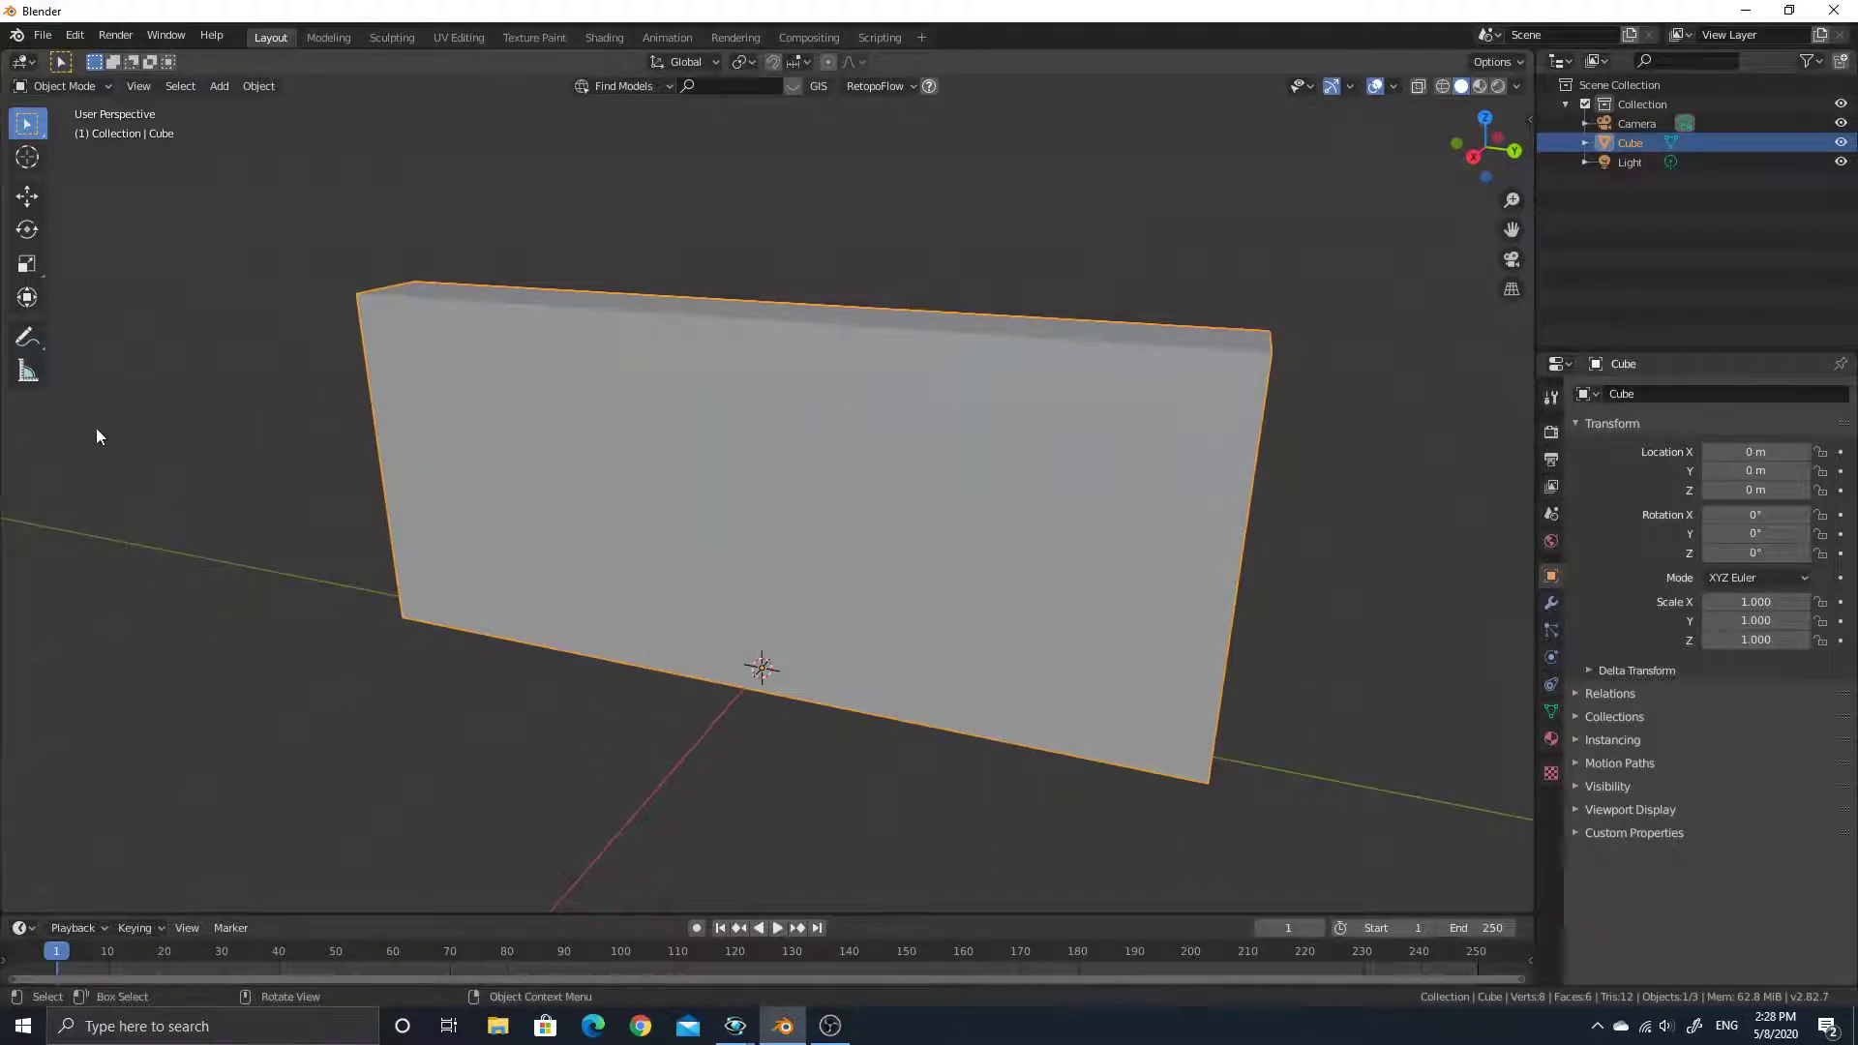
click(27, 339)
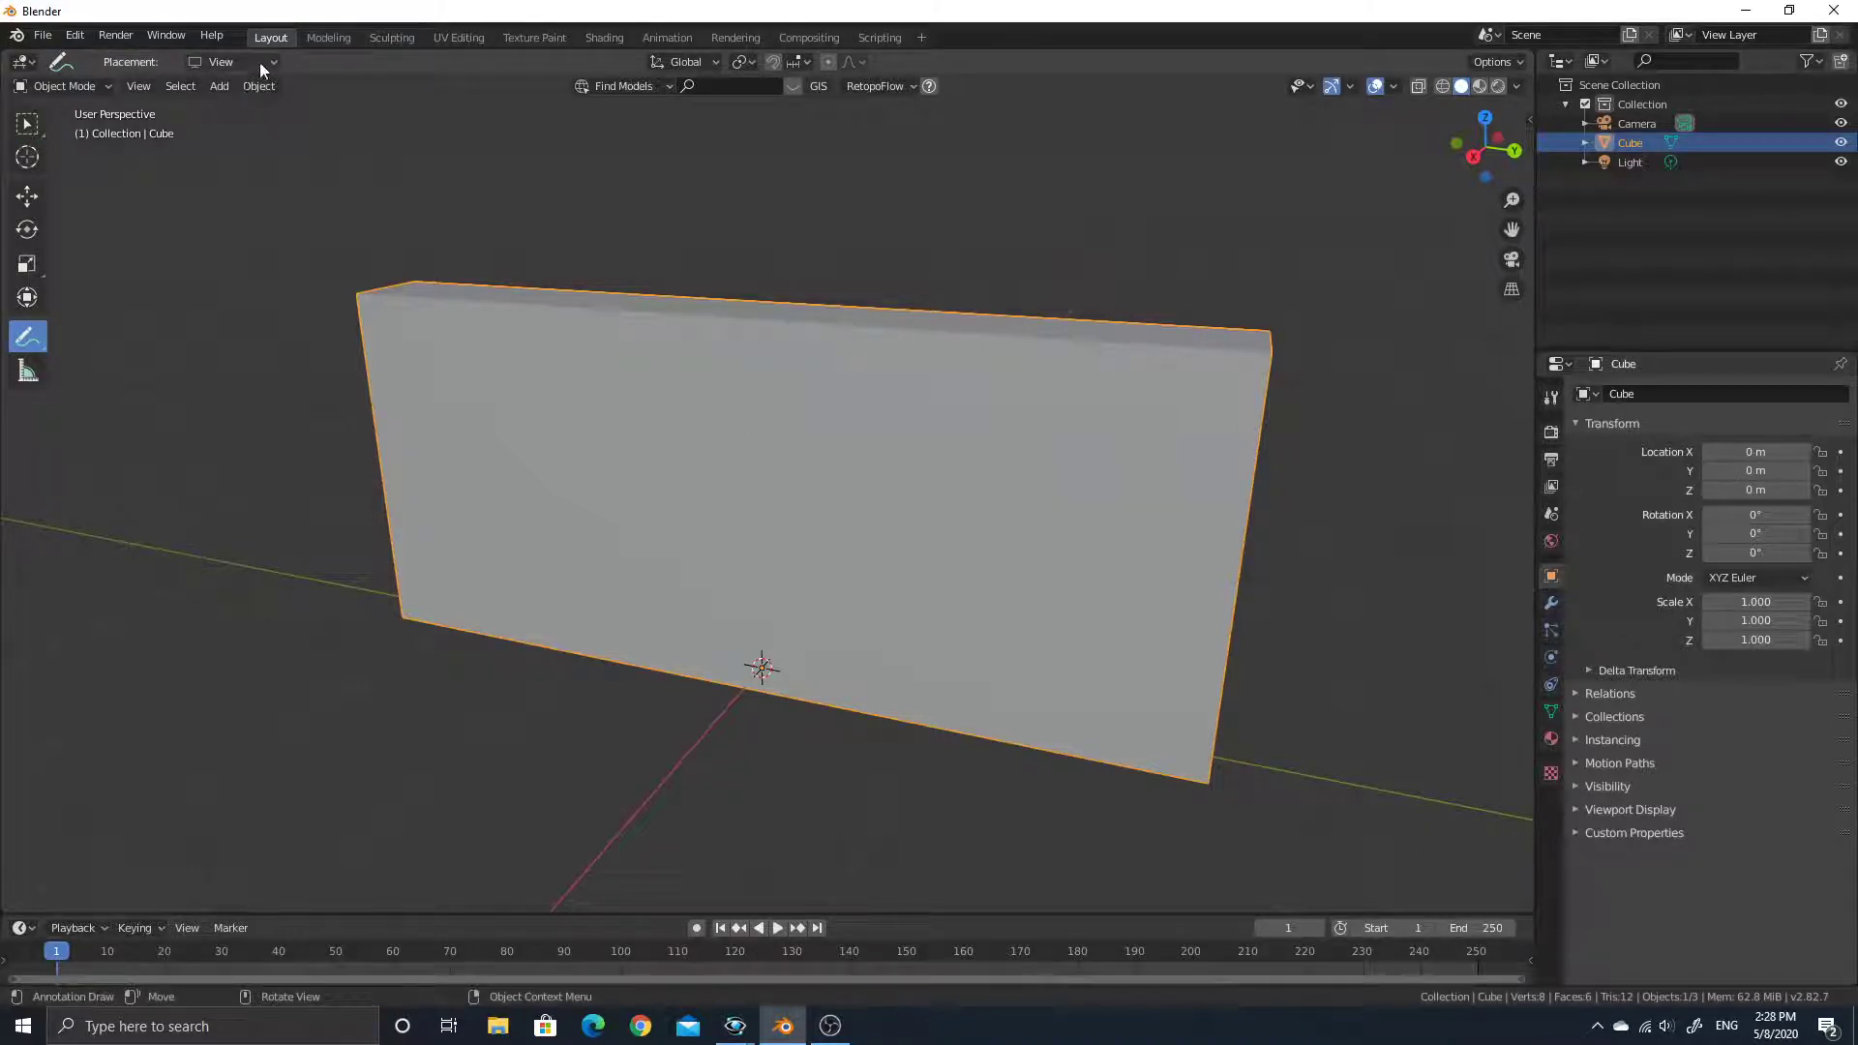
click(269, 85)
click(231, 64)
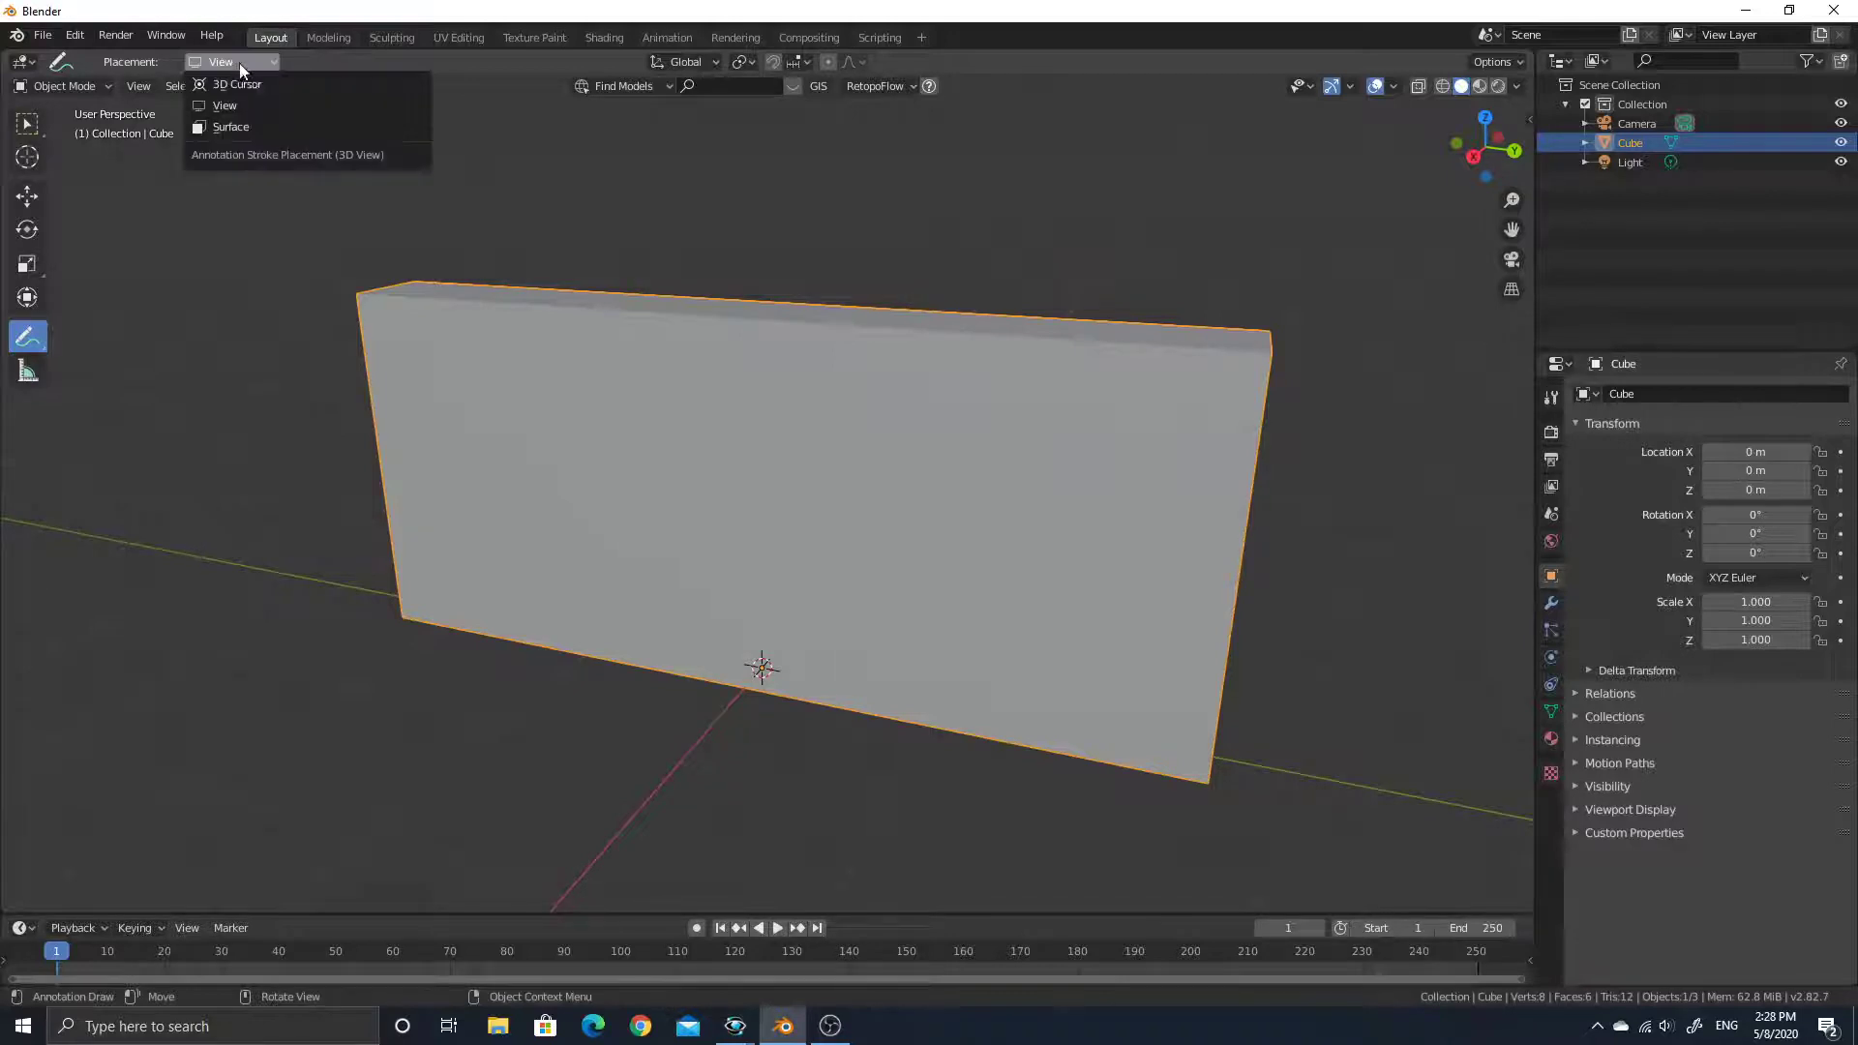
click(262, 122)
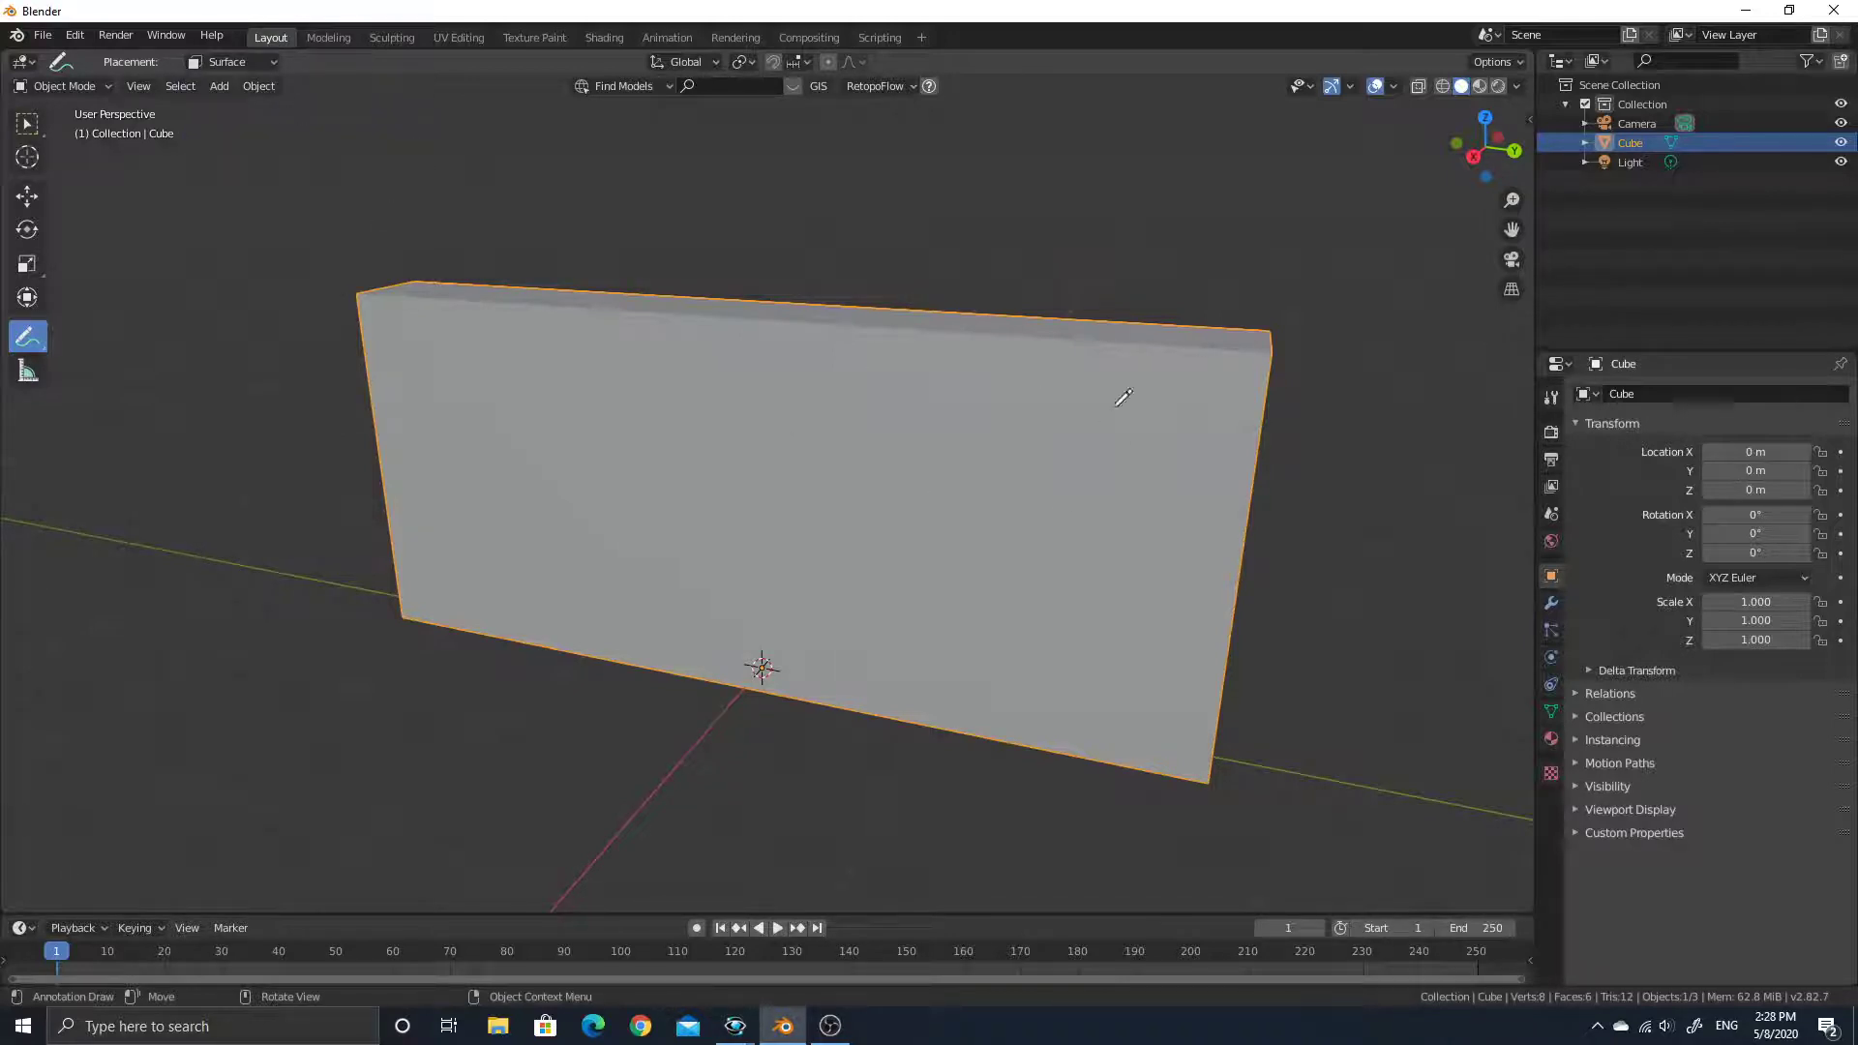
Draw an X of crack lines near the slab's upper-right corner, extending down its right side
mouse_move(1314, 297)
middle_down()
mouse_move(1194, 236)
mouse_move(1042, 303)
mouse_move(1157, 345)
middle_up()
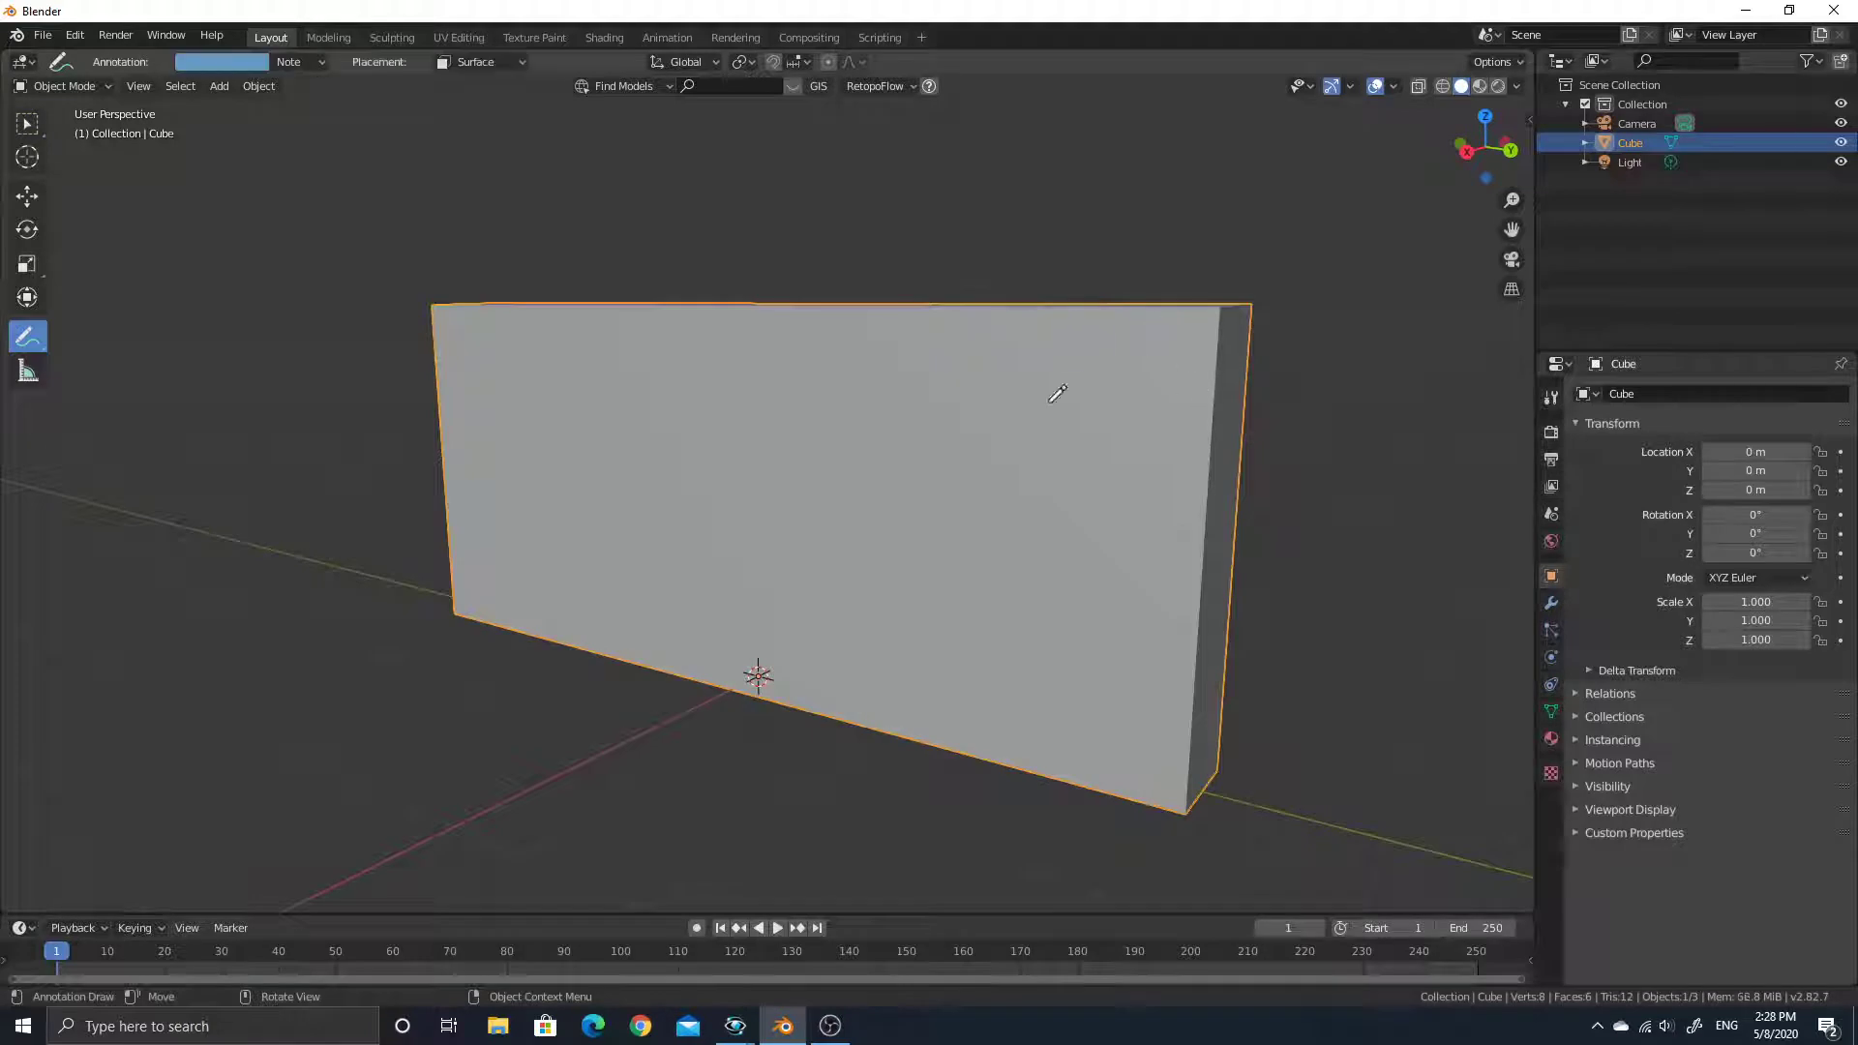
drag(1024, 424, 1144, 325)
drag(1065, 311, 1210, 412)
middle_drag(832, 550, 1159, 434)
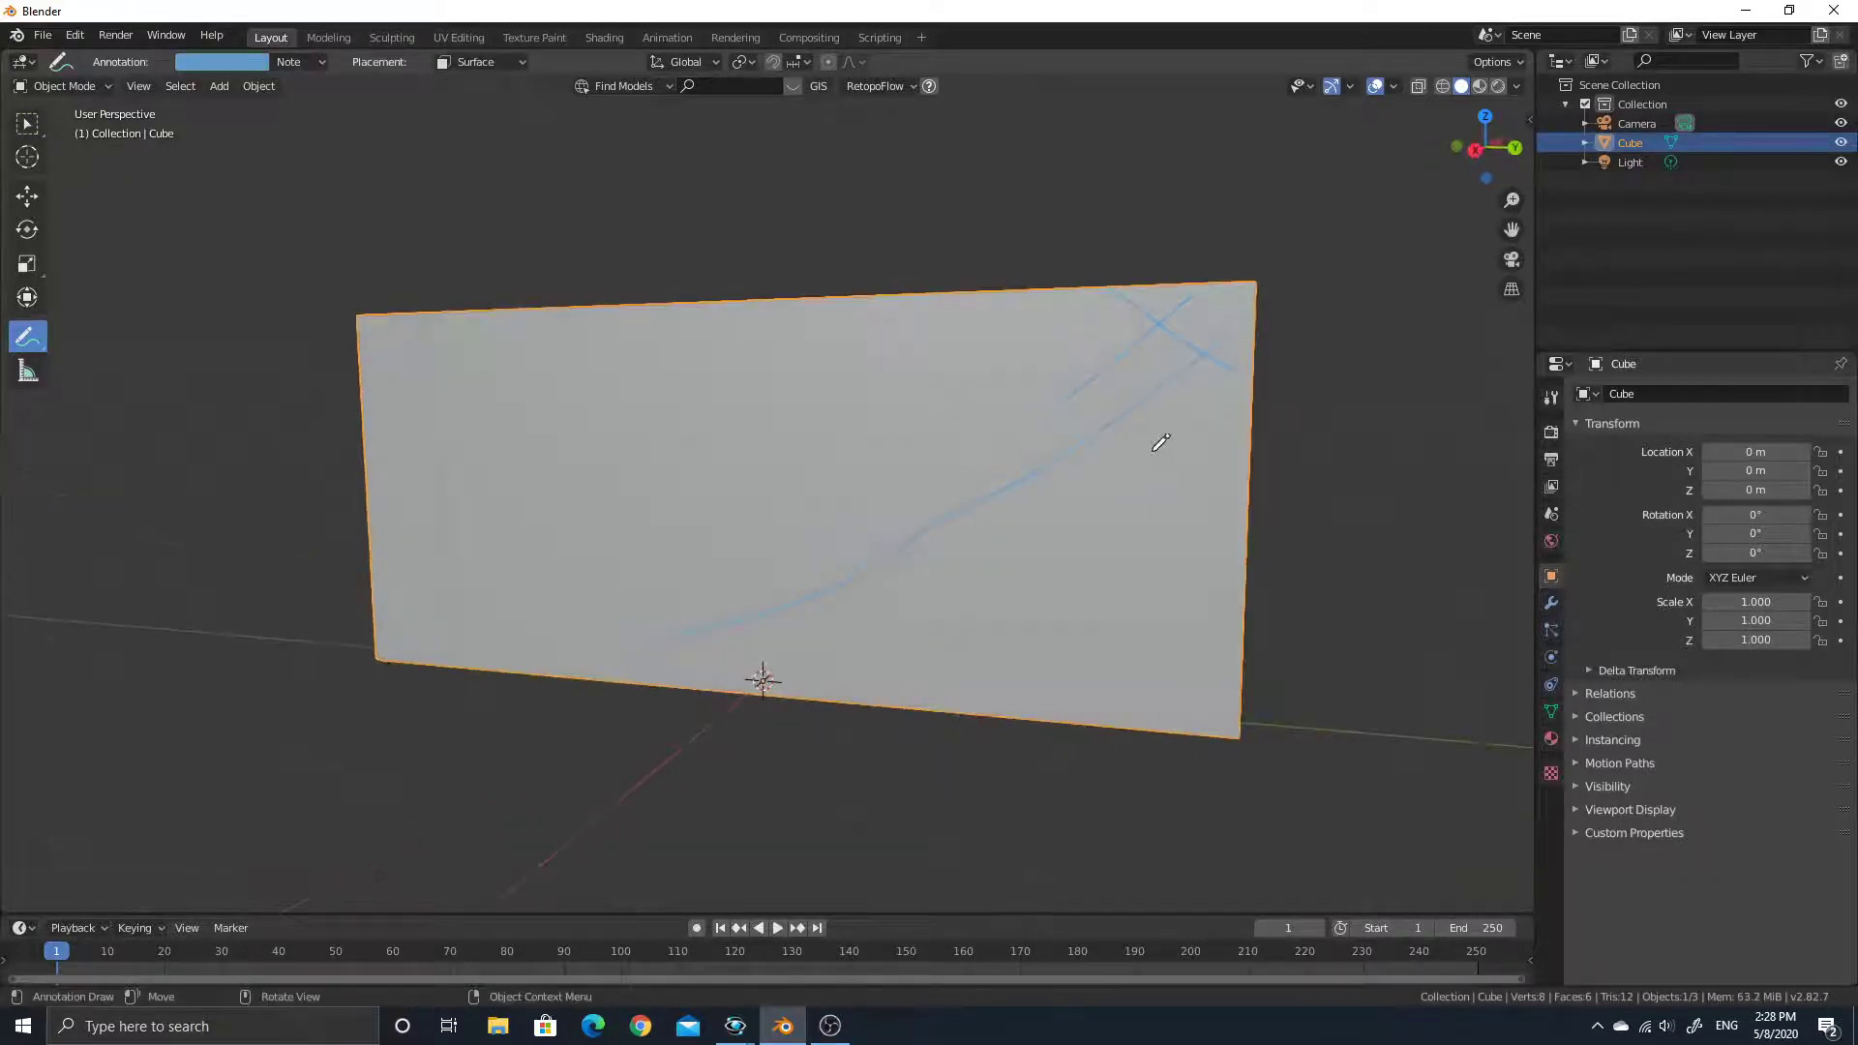
mouse_move(1109, 435)
mouse_down()
mouse_move(1068, 581)
mouse_move(1011, 643)
mouse_up()
drag(1070, 319, 1206, 374)
mouse_move(1095, 379)
mouse_down()
mouse_move(1152, 323)
mouse_move(1225, 306)
mouse_up()
middle_drag(1255, 329, 1105, 415)
drag(1096, 424, 1112, 430)
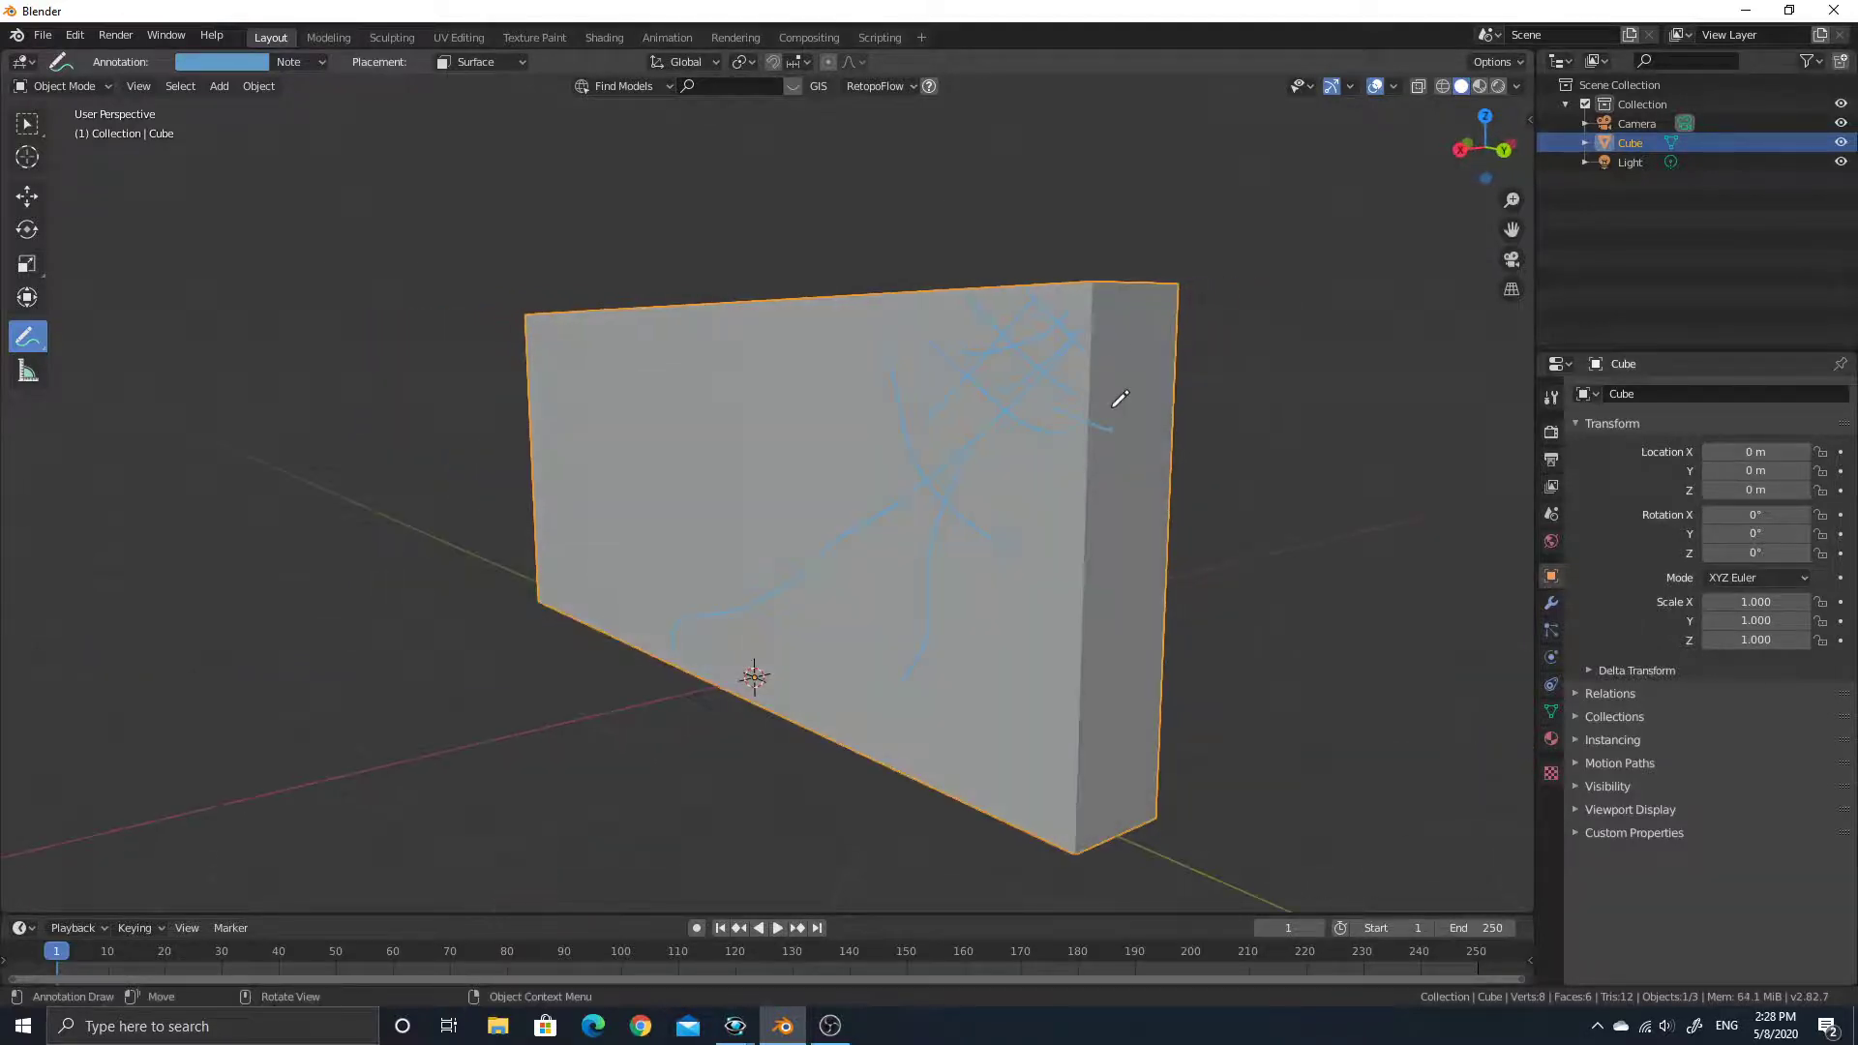
drag(1120, 358, 1117, 400)
Draw a long curving crack and several more crack lines across the slab's broad face
middle_drag(1130, 331, 1212, 559)
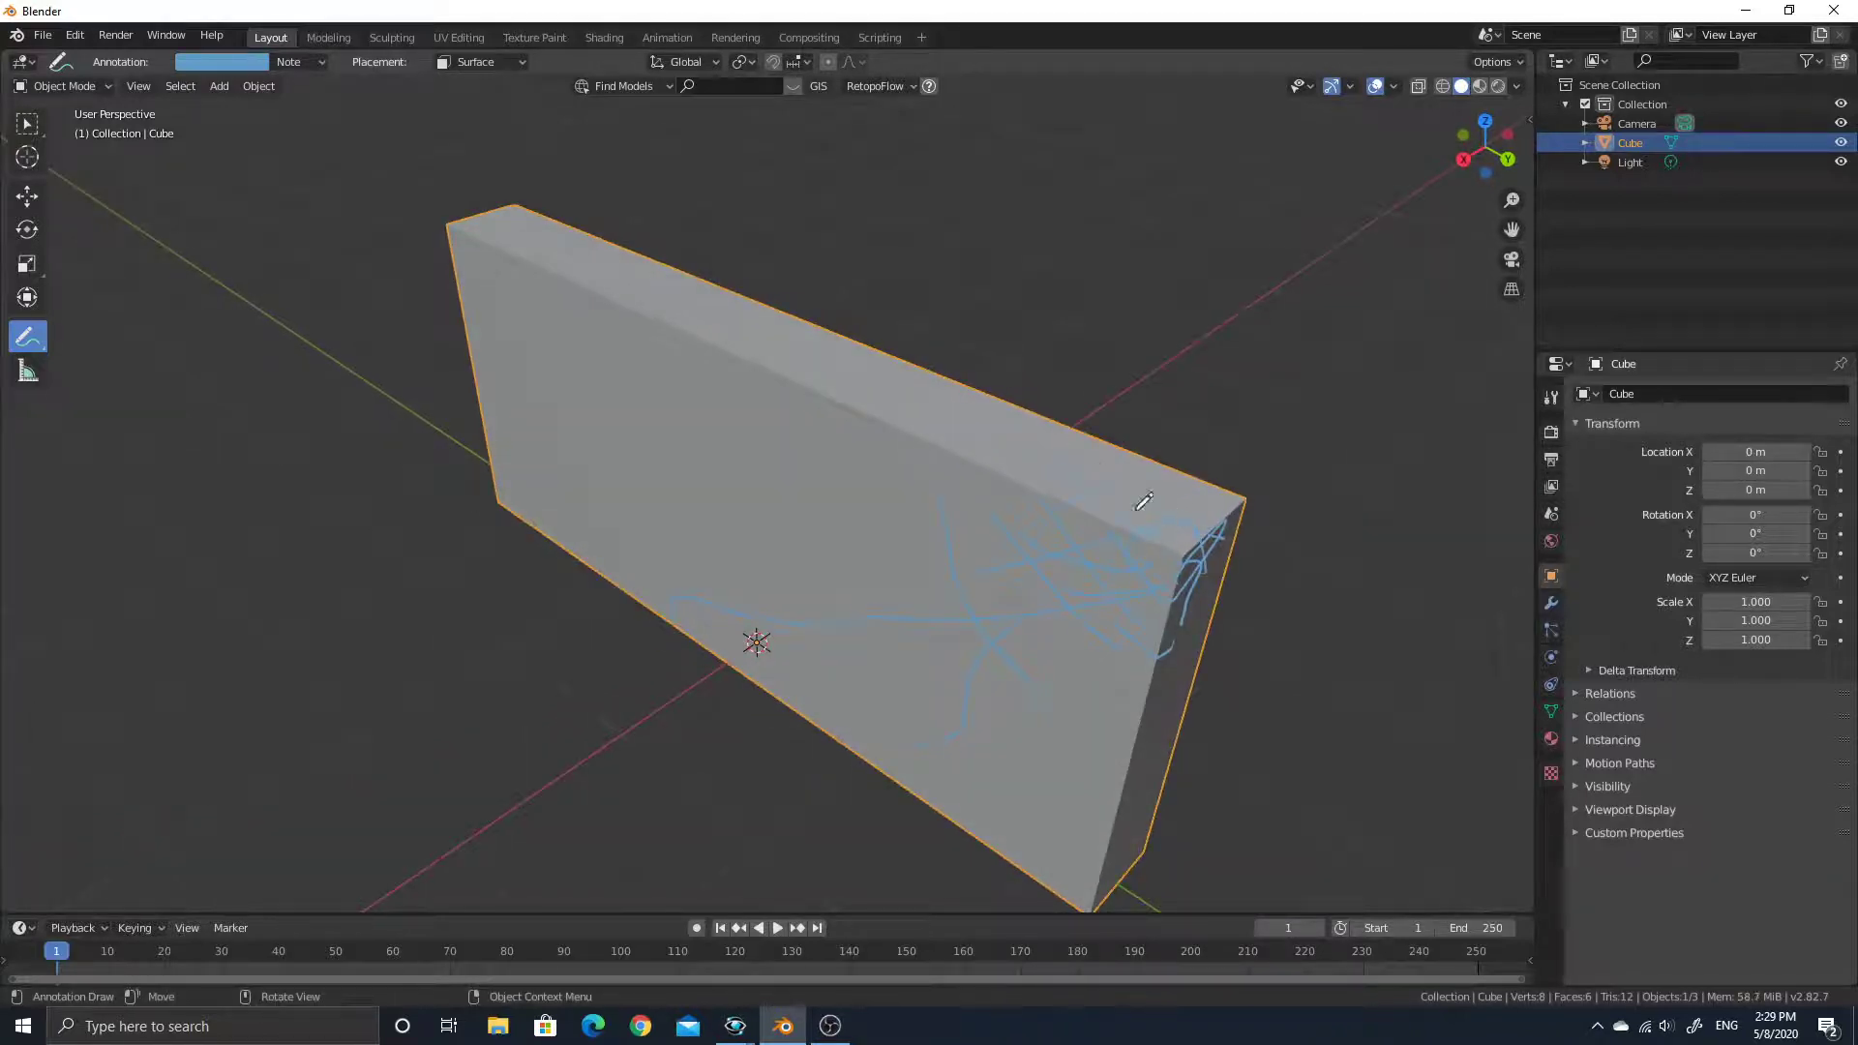
middle_drag(1094, 575, 1023, 458)
middle_drag(995, 522, 764, 352)
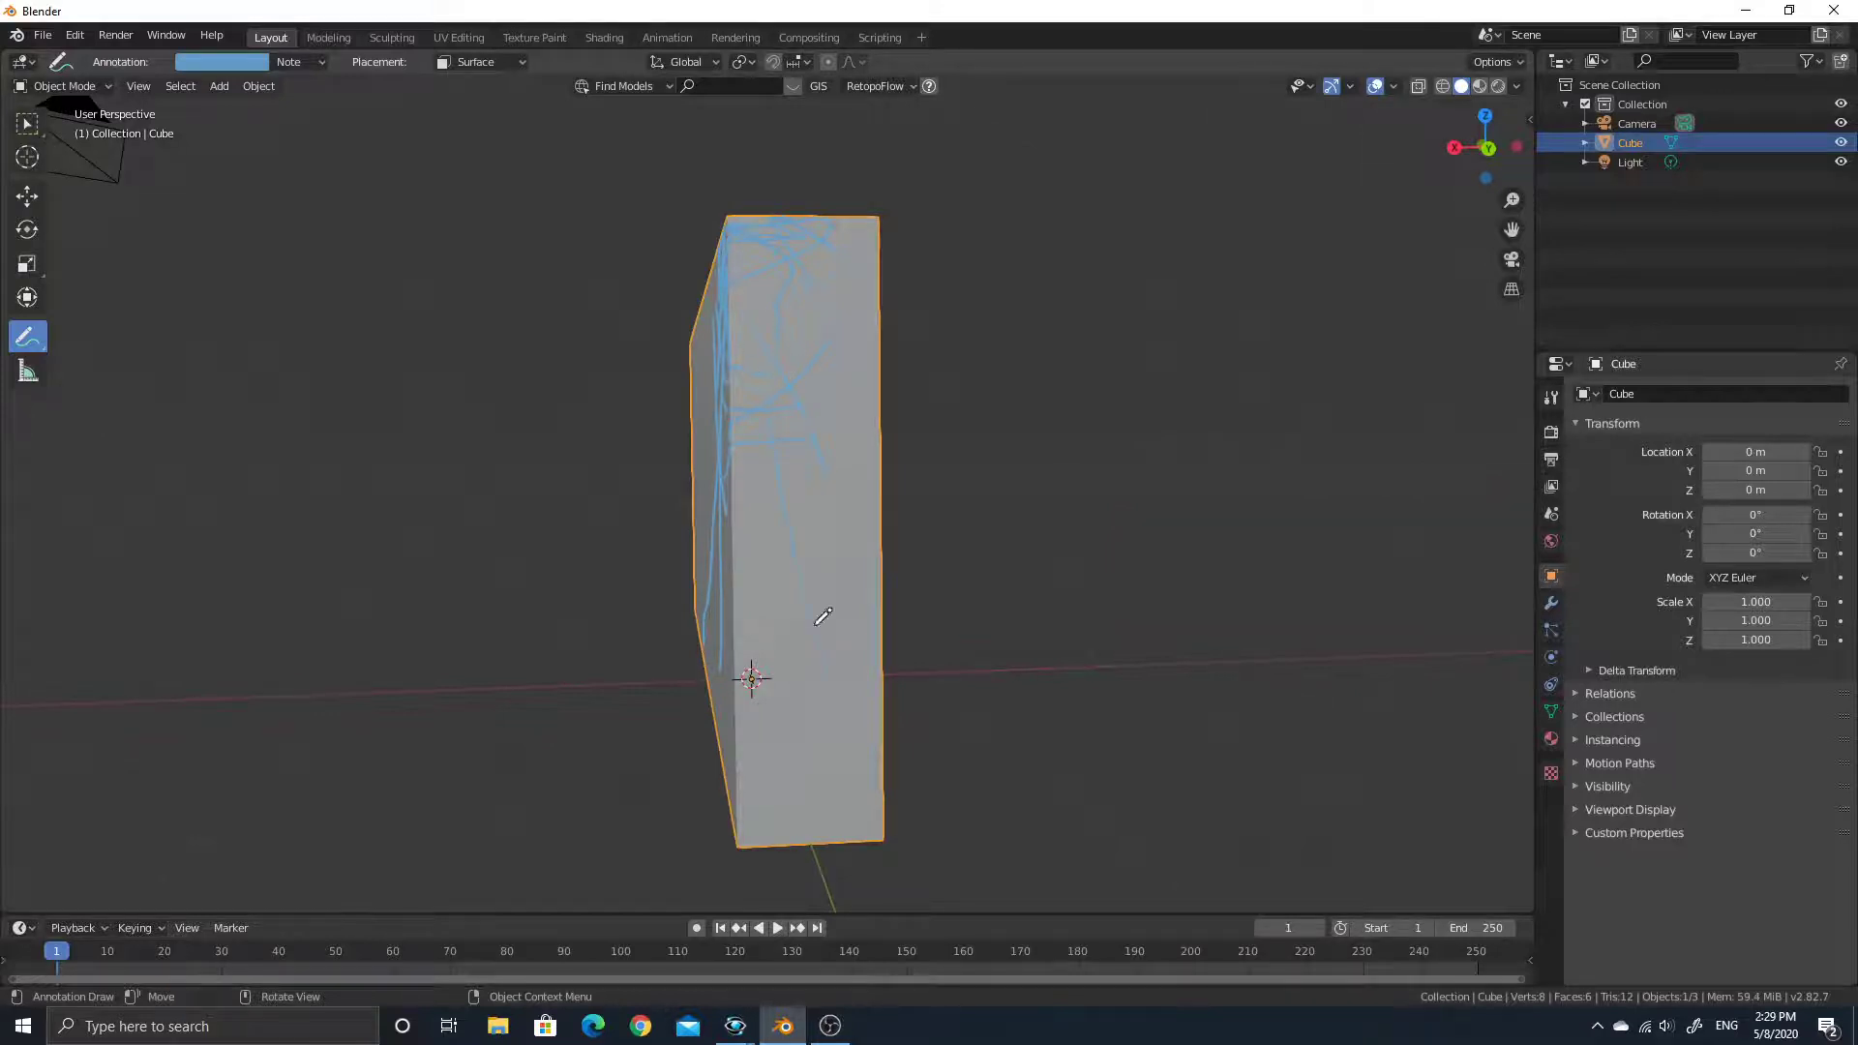
middle_drag(860, 766, 1039, 522)
middle_drag(1173, 500, 751, 328)
middle_drag(799, 394, 751, 374)
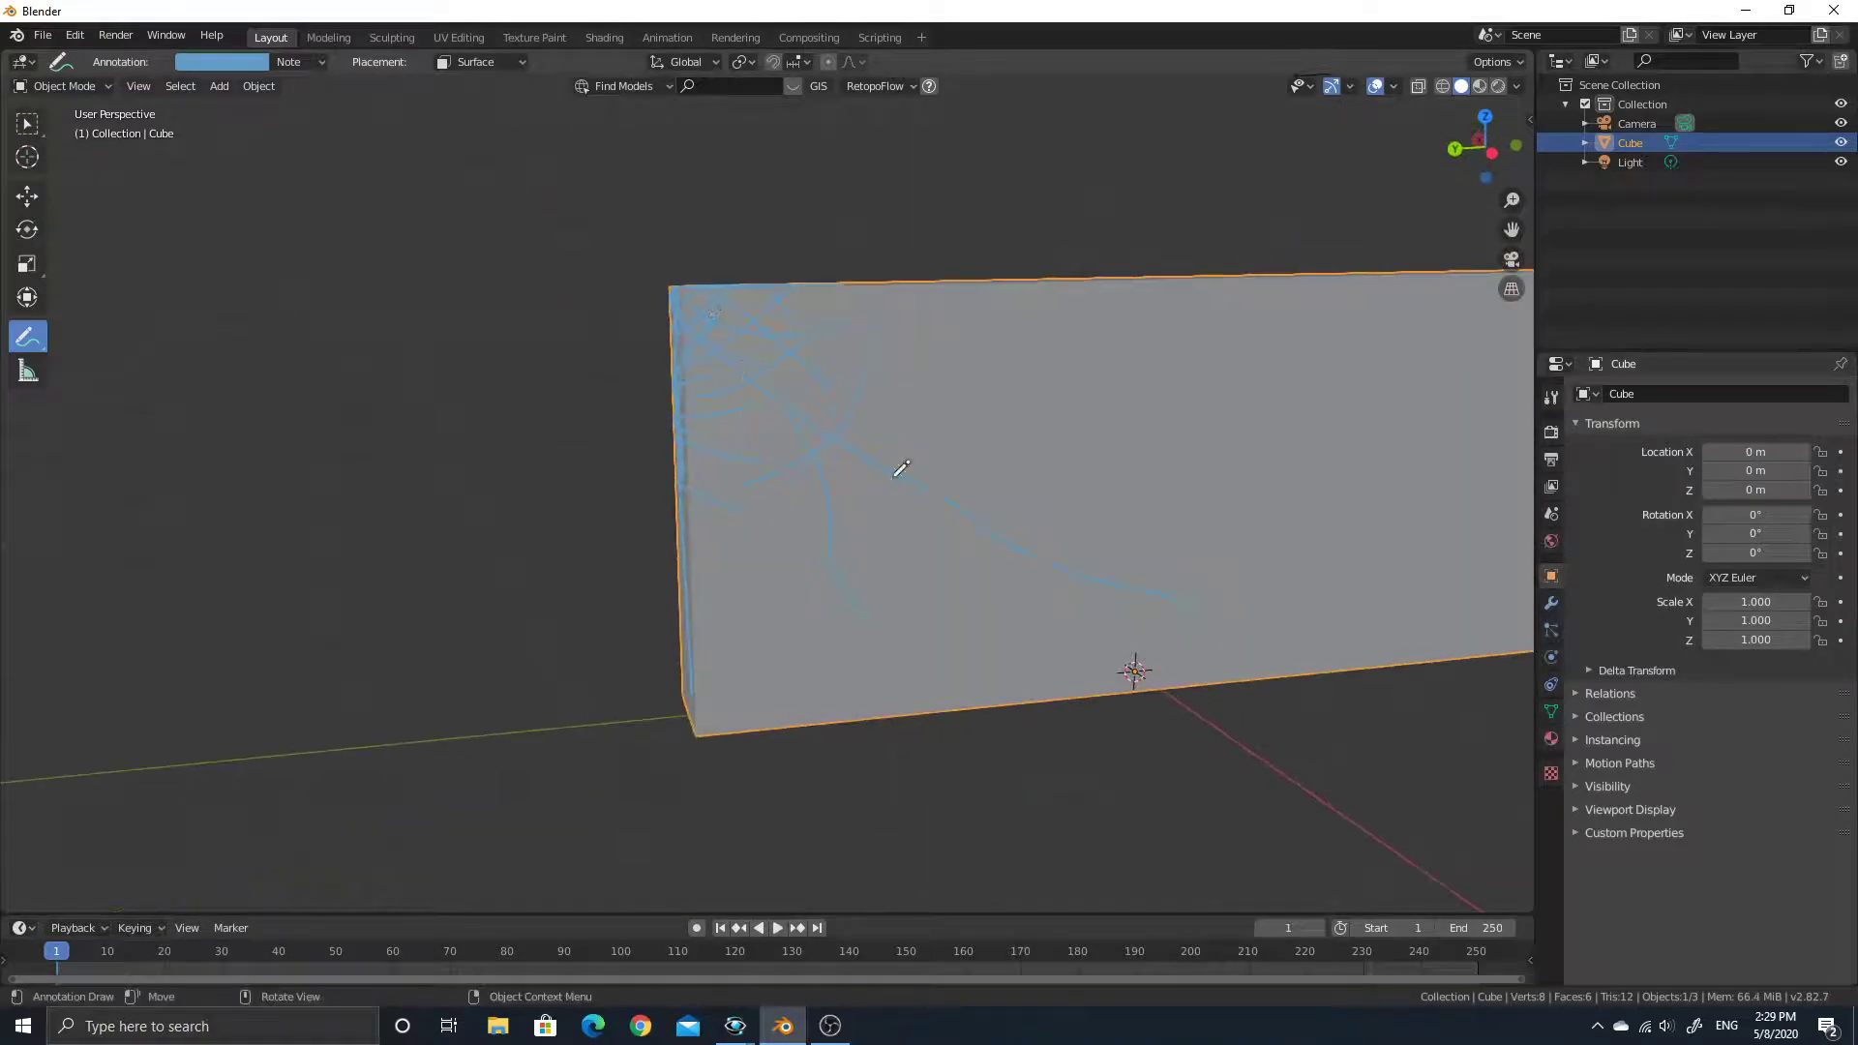
drag(895, 431, 1161, 372)
mouse_move(856, 553)
mouse_down()
mouse_move(791, 525)
mouse_move(984, 623)
mouse_move(932, 611)
mouse_move(799, 491)
mouse_up()
Orbit around the slab to inspect the cracks, then search for 'Cell fracture selected mesh objects'
middle_drag(760, 651, 855, 517)
middle_drag(624, 493, 810, 485)
middle_drag(956, 602, 762, 402)
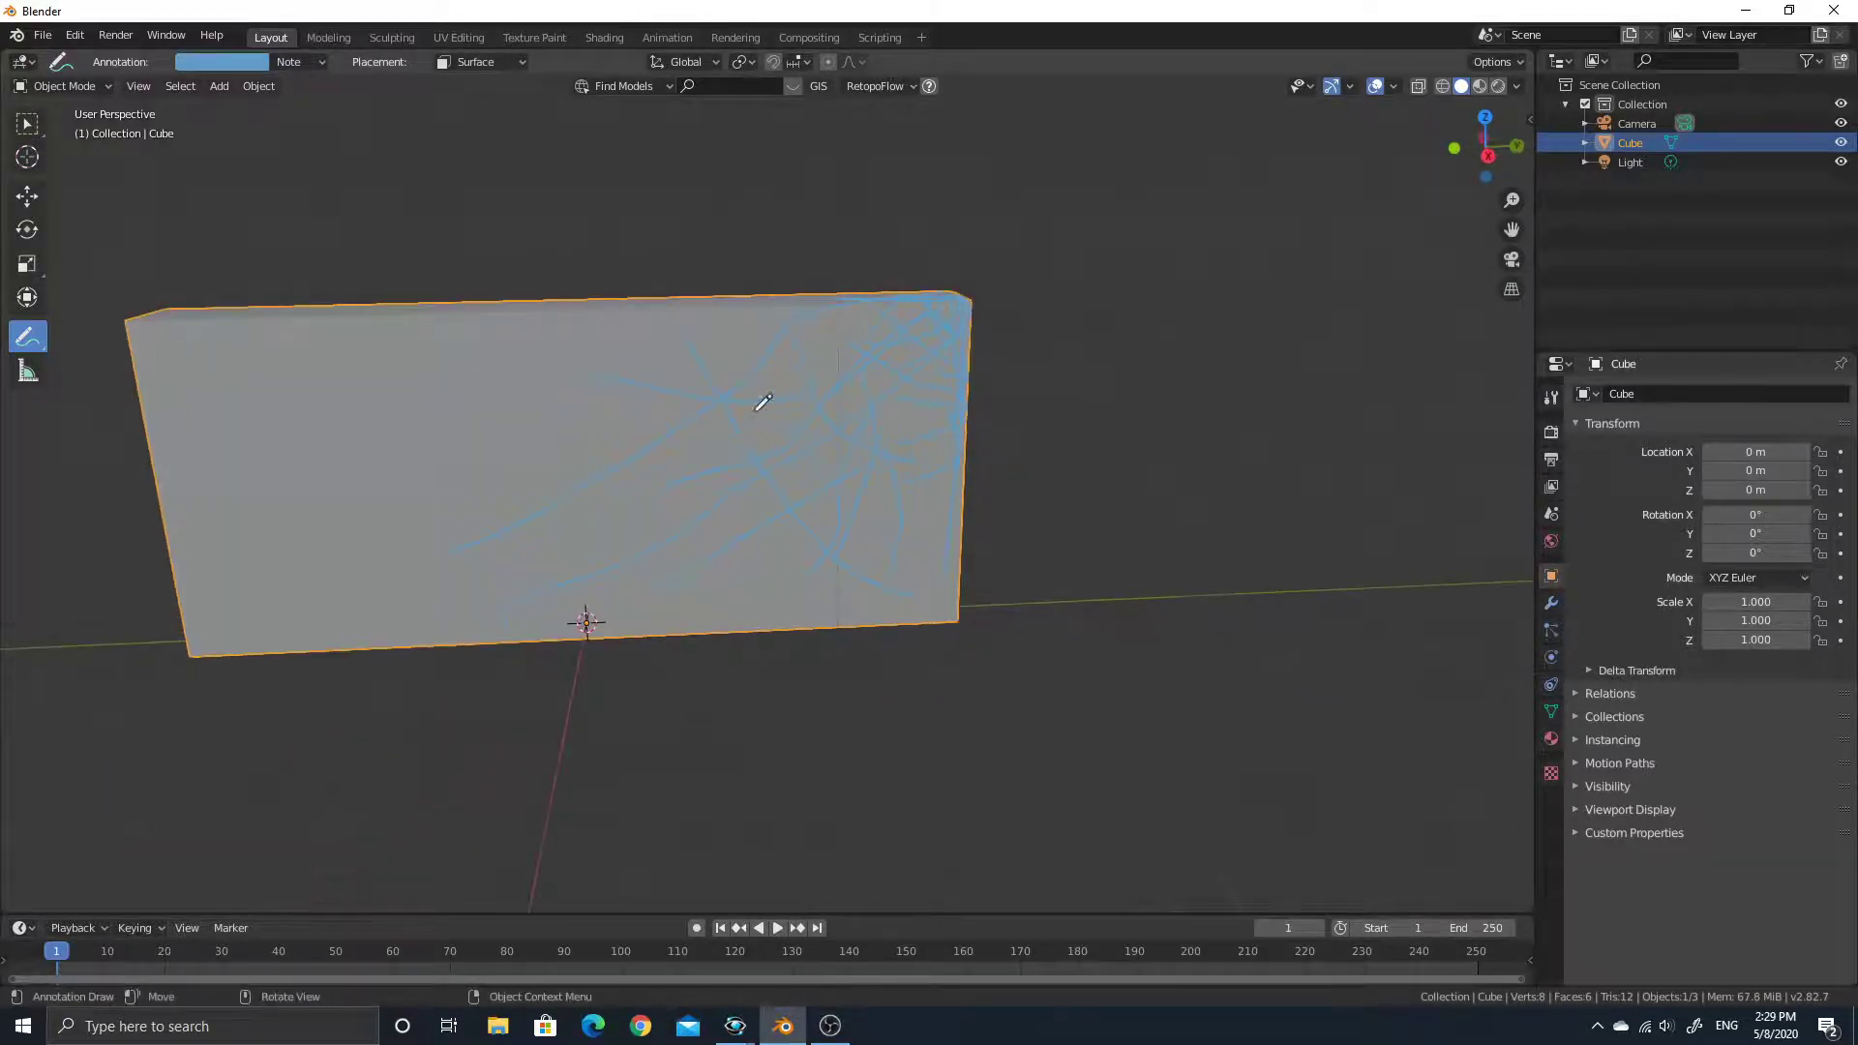
middle_drag(843, 353, 781, 282)
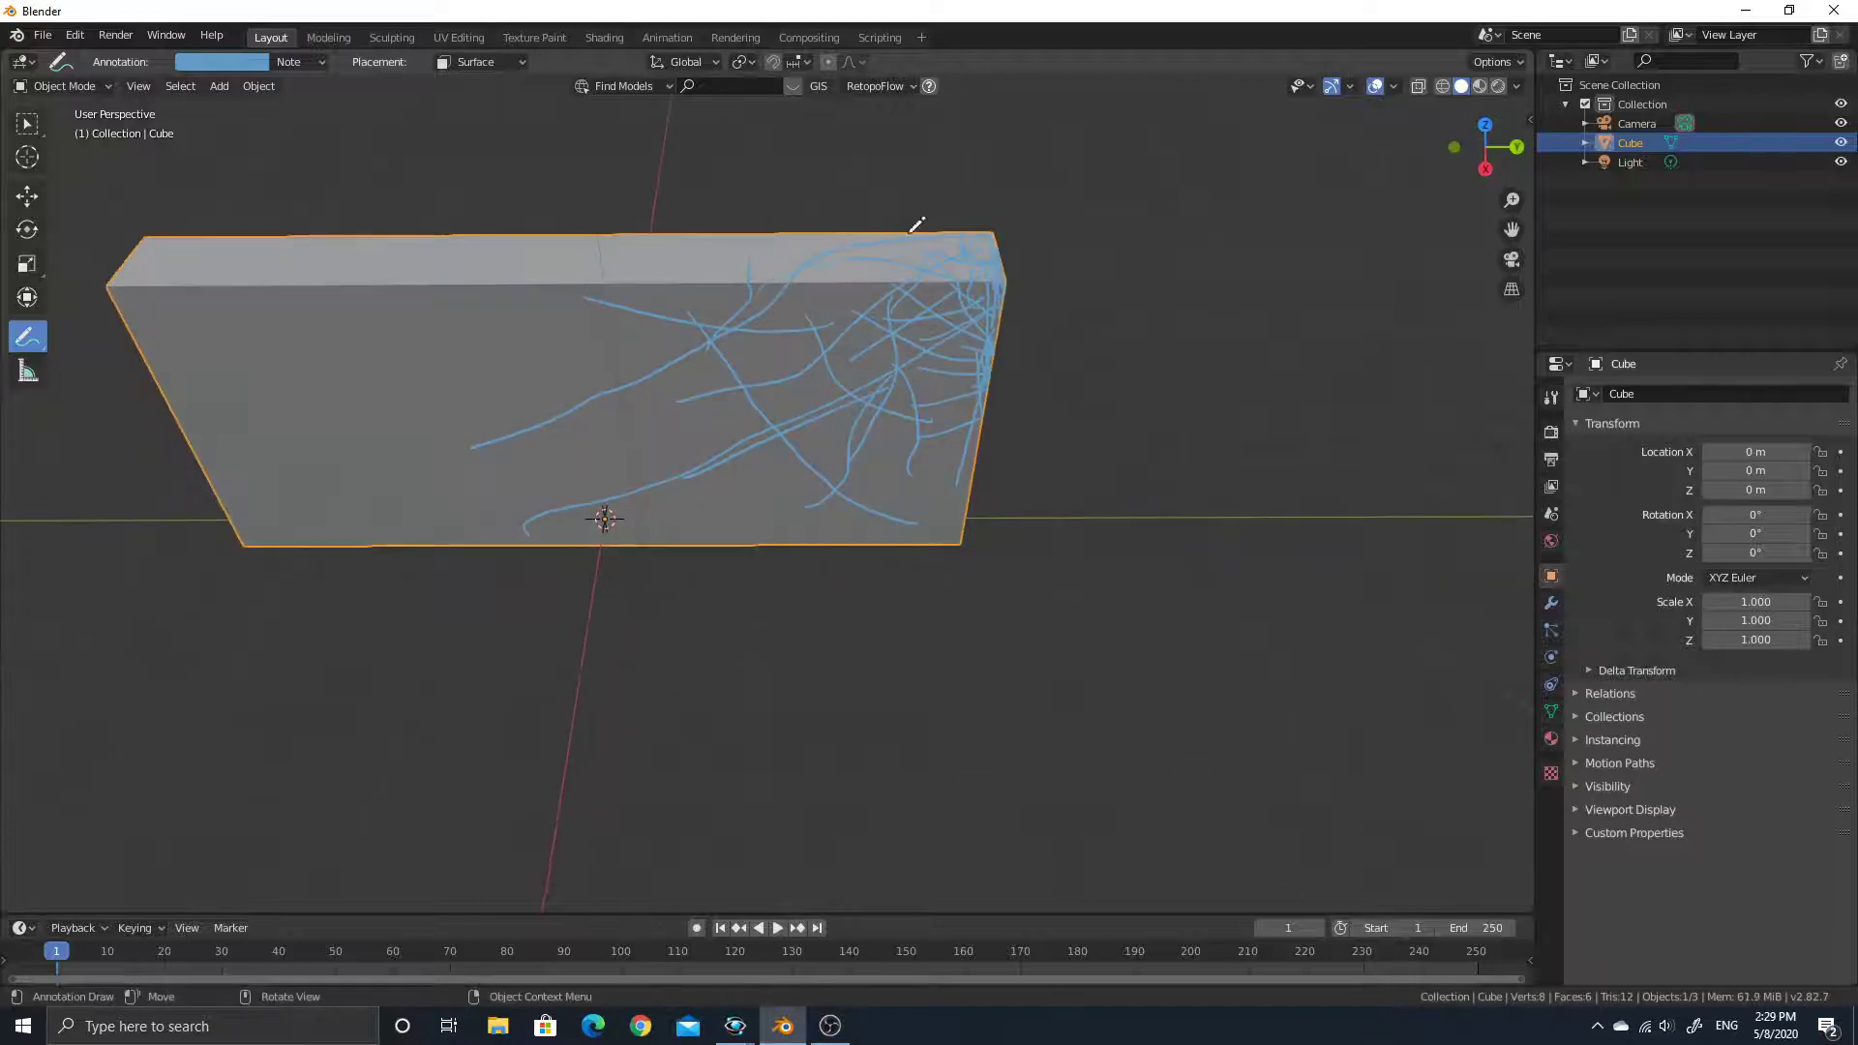
middle_drag(916, 224, 746, 407)
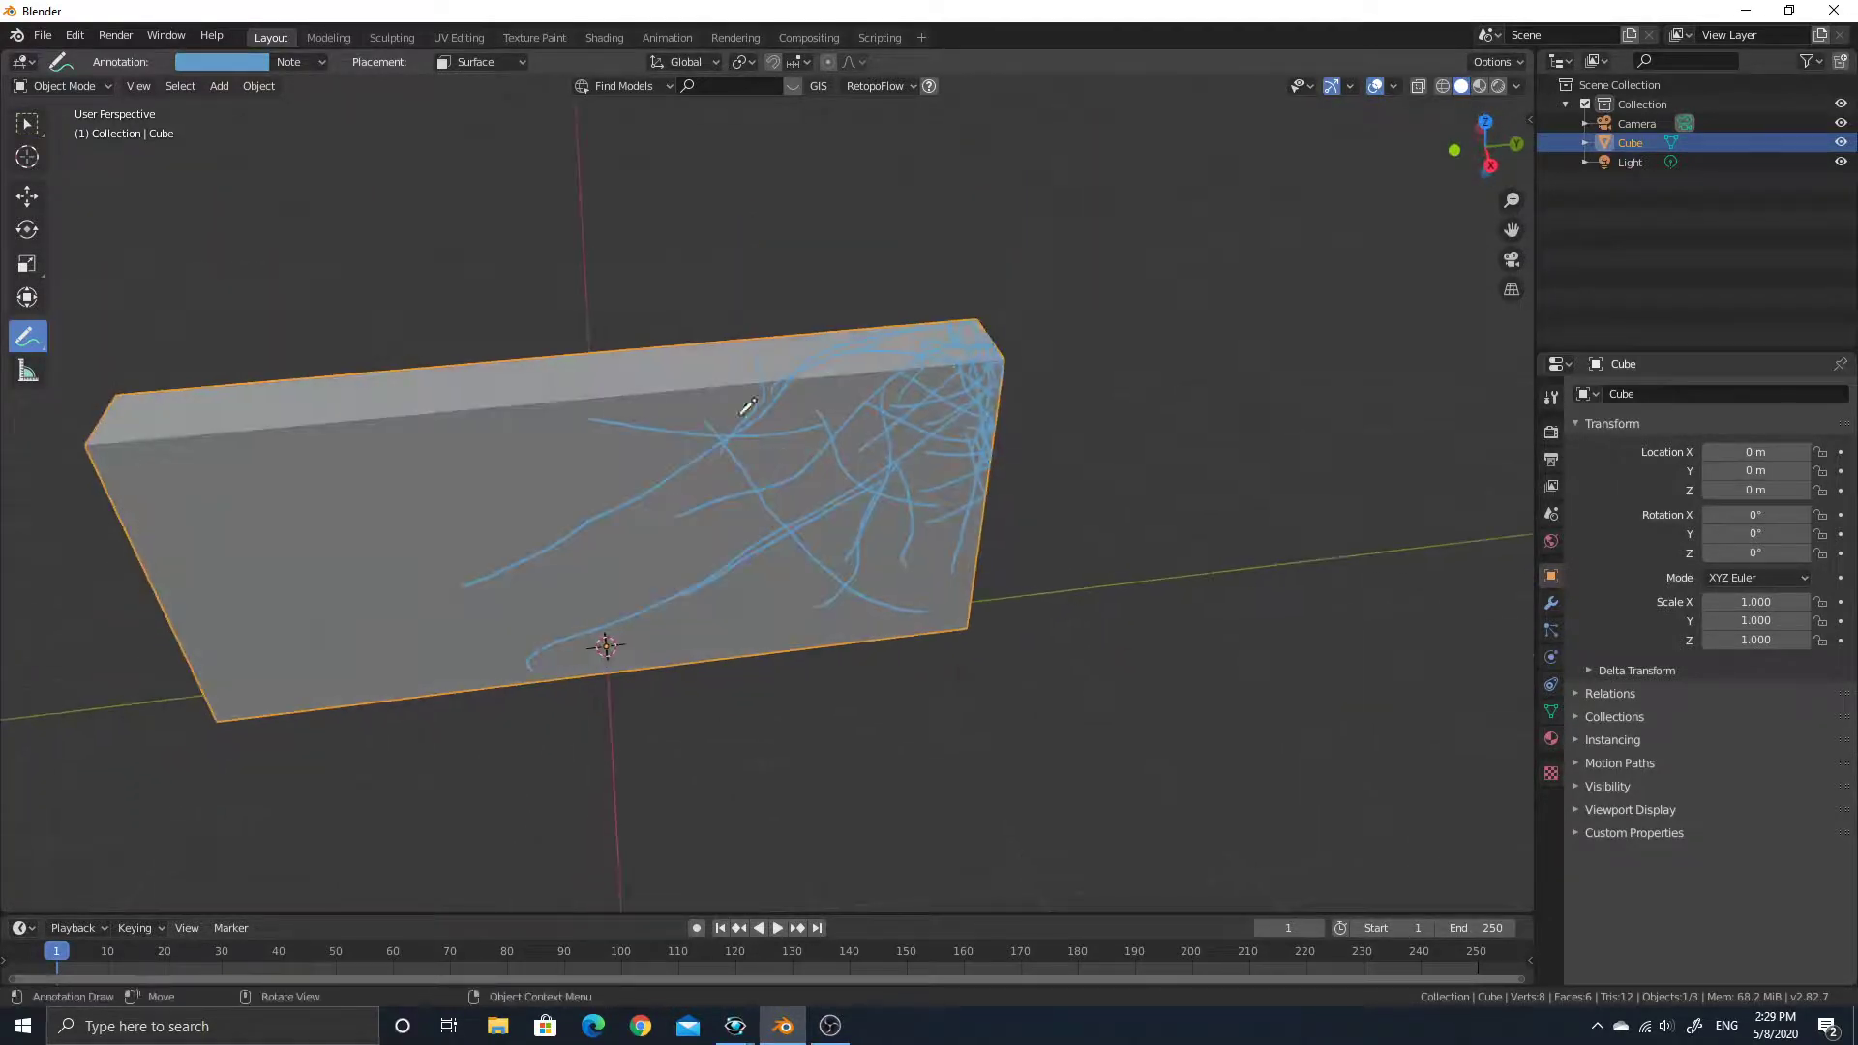
mouse_move(880, 410)
middle_down()
mouse_move(910, 436)
mouse_move(896, 419)
middle_up()
middle_drag(503, 662, 800, 466)
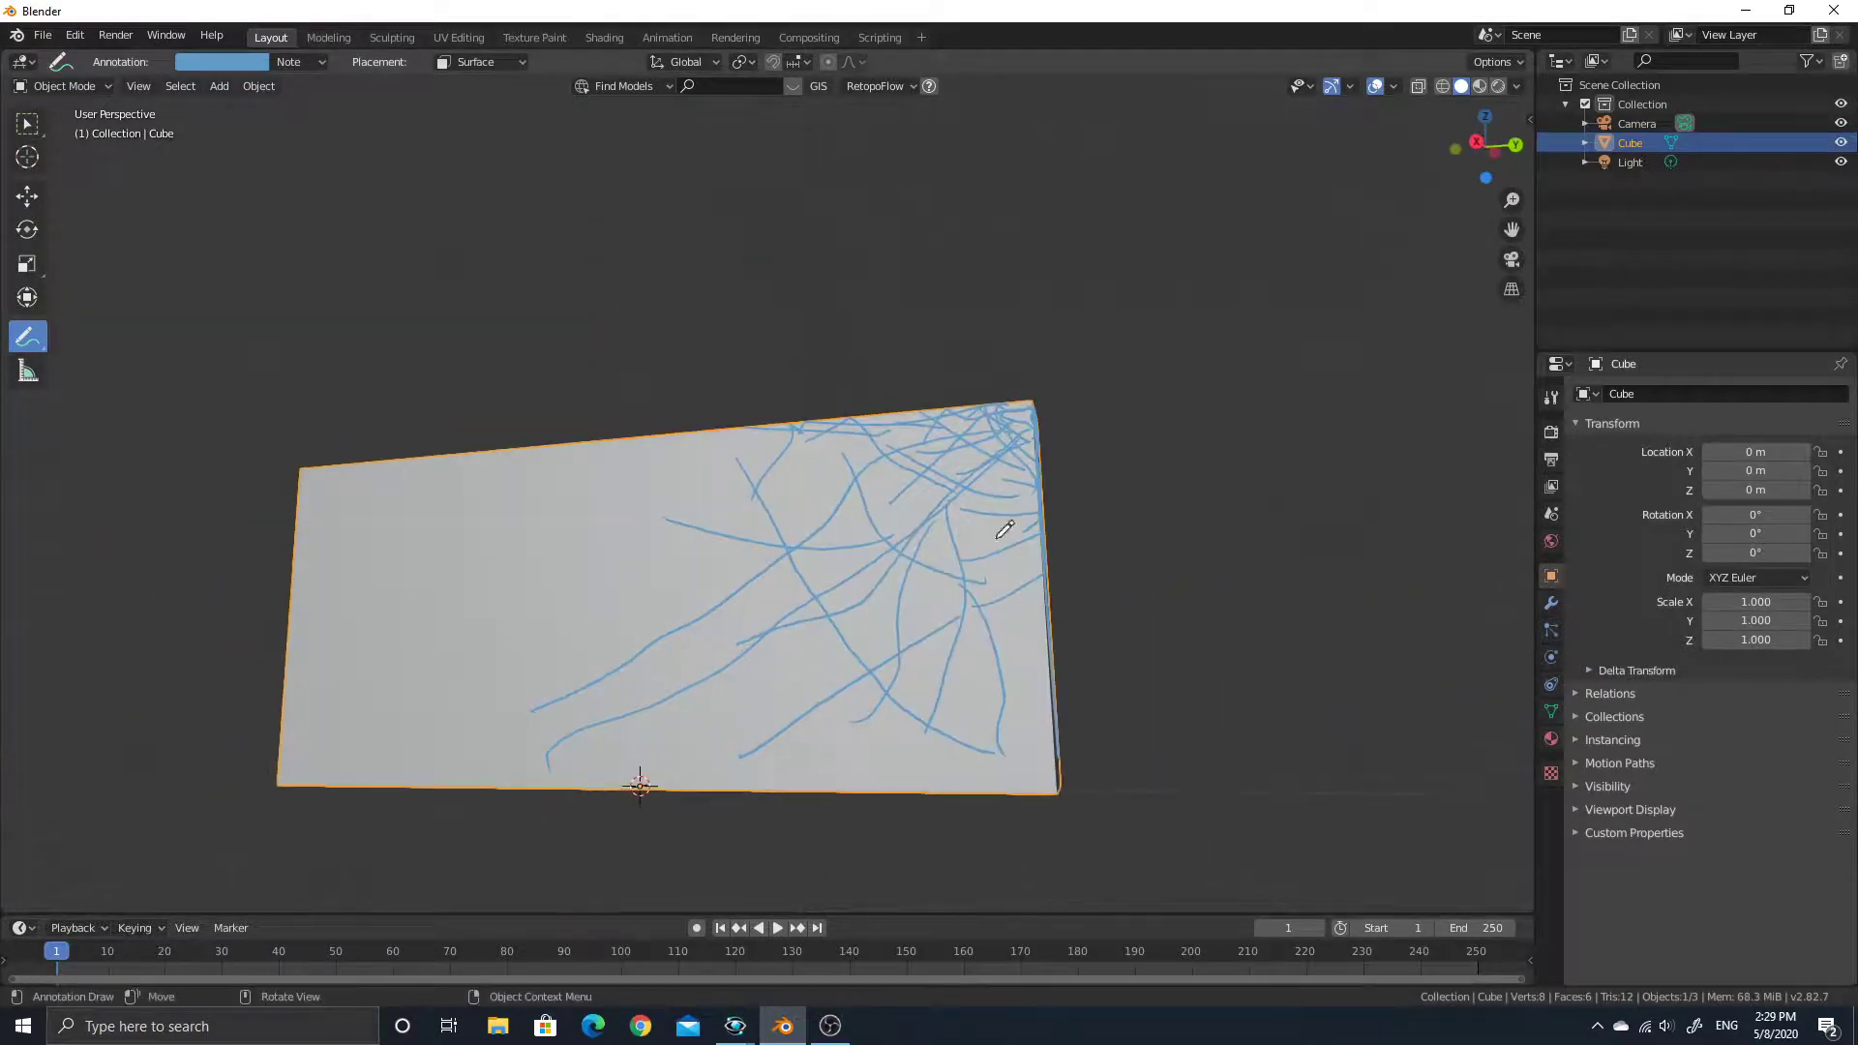
middle_drag(1005, 529, 992, 476)
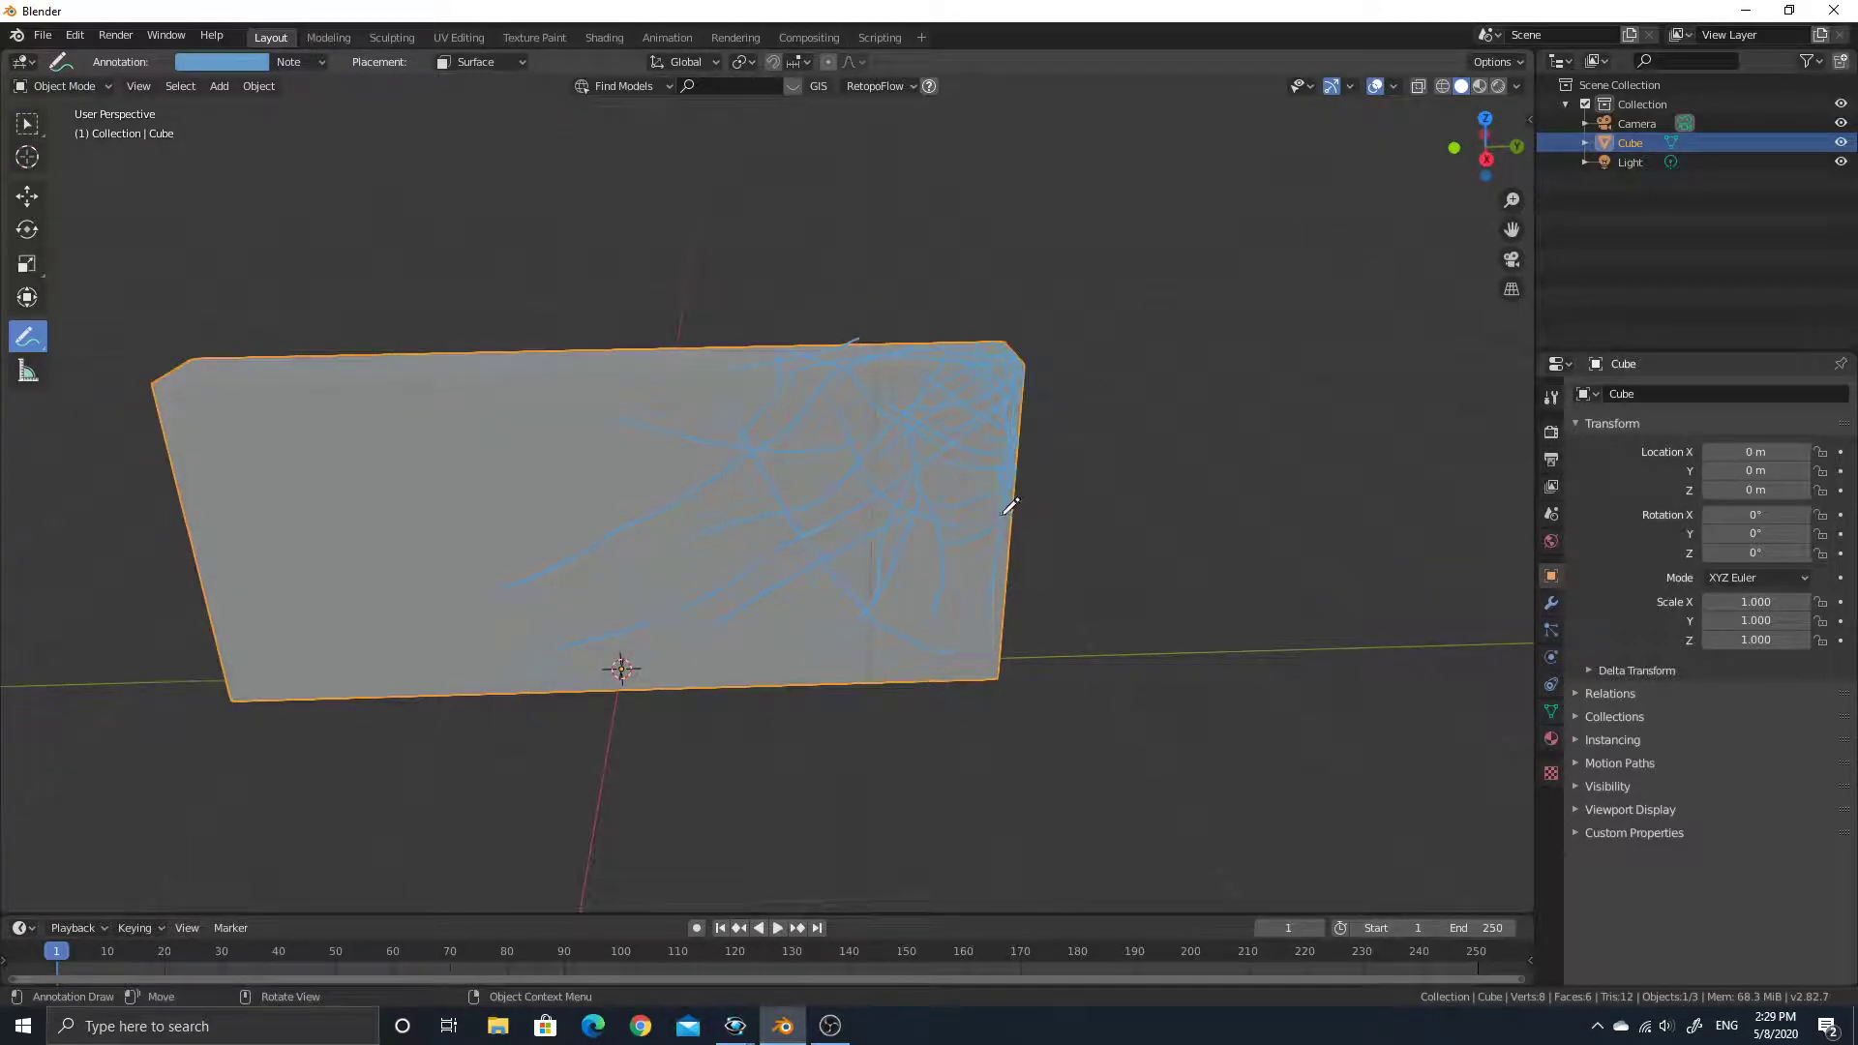
key(F3)
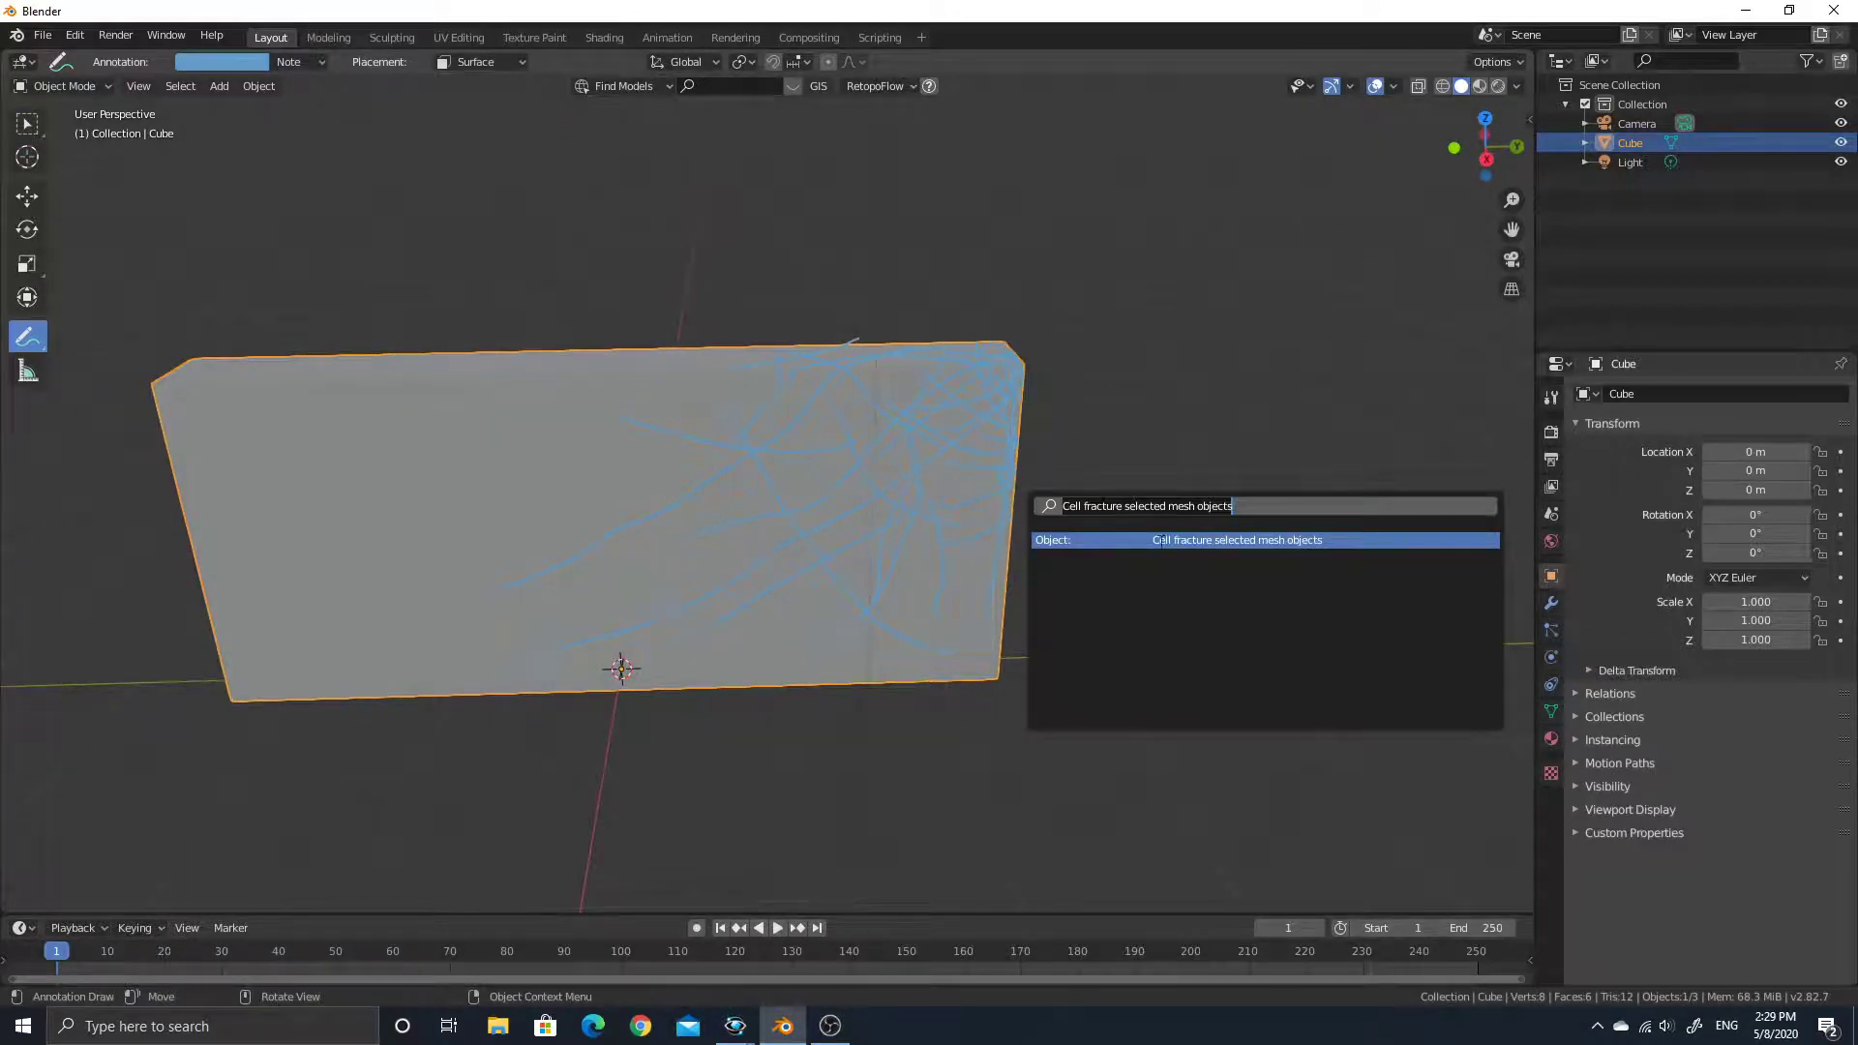
Run Cell Fracture using Annotation Pencil as point source with a 150 source limit
key(Return)
drag(1227, 454, 942, 408)
click(1193, 488)
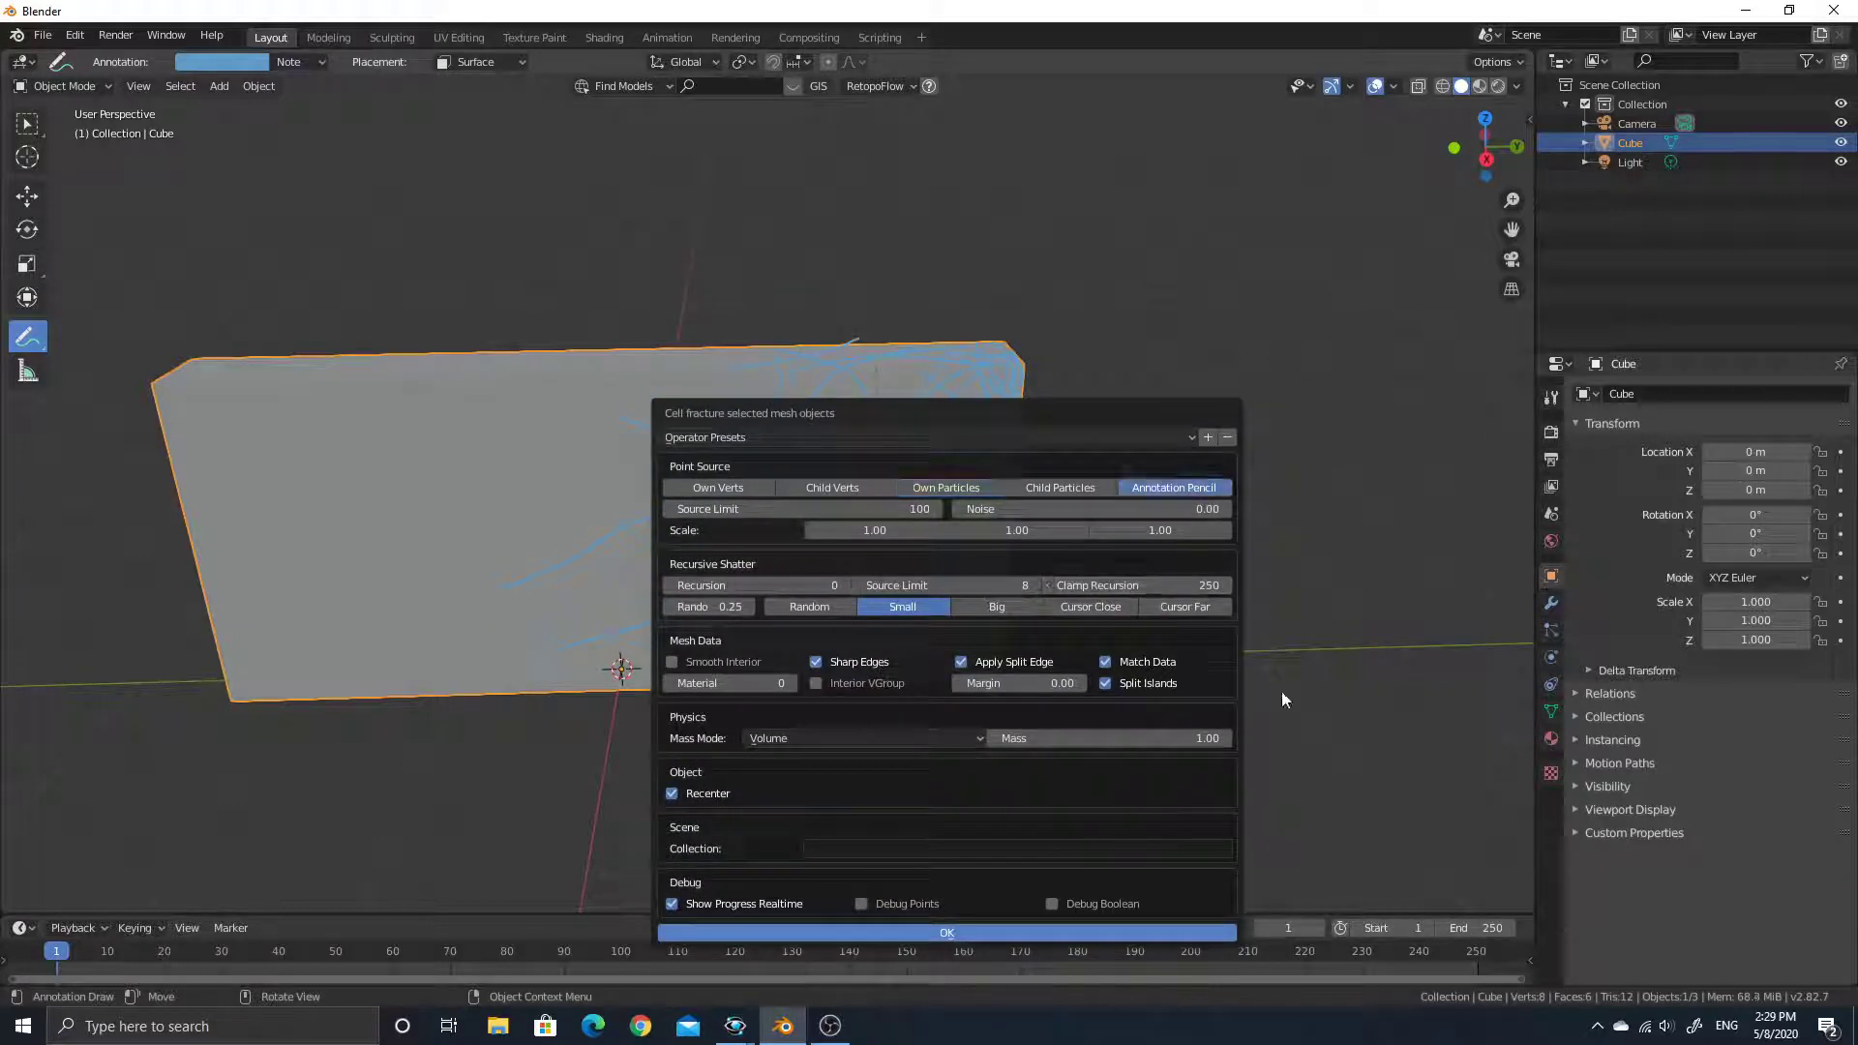
click(910, 511)
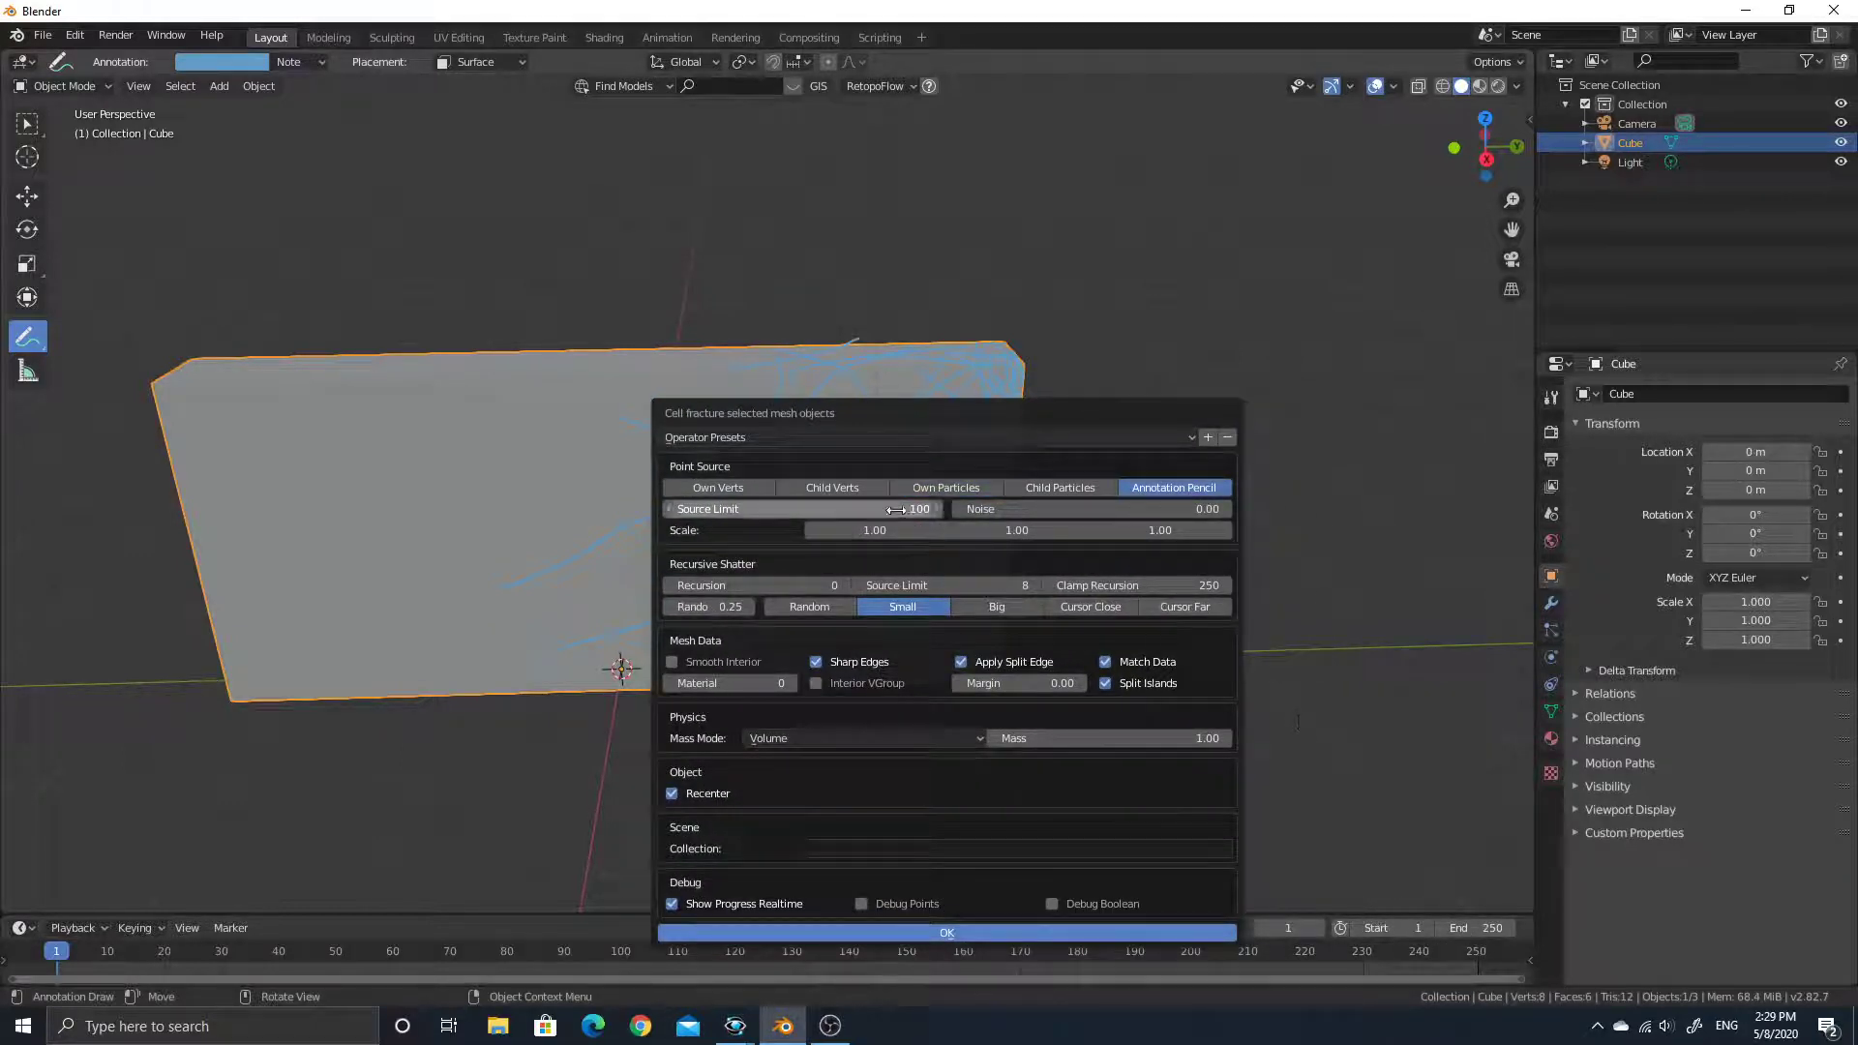
text(15)
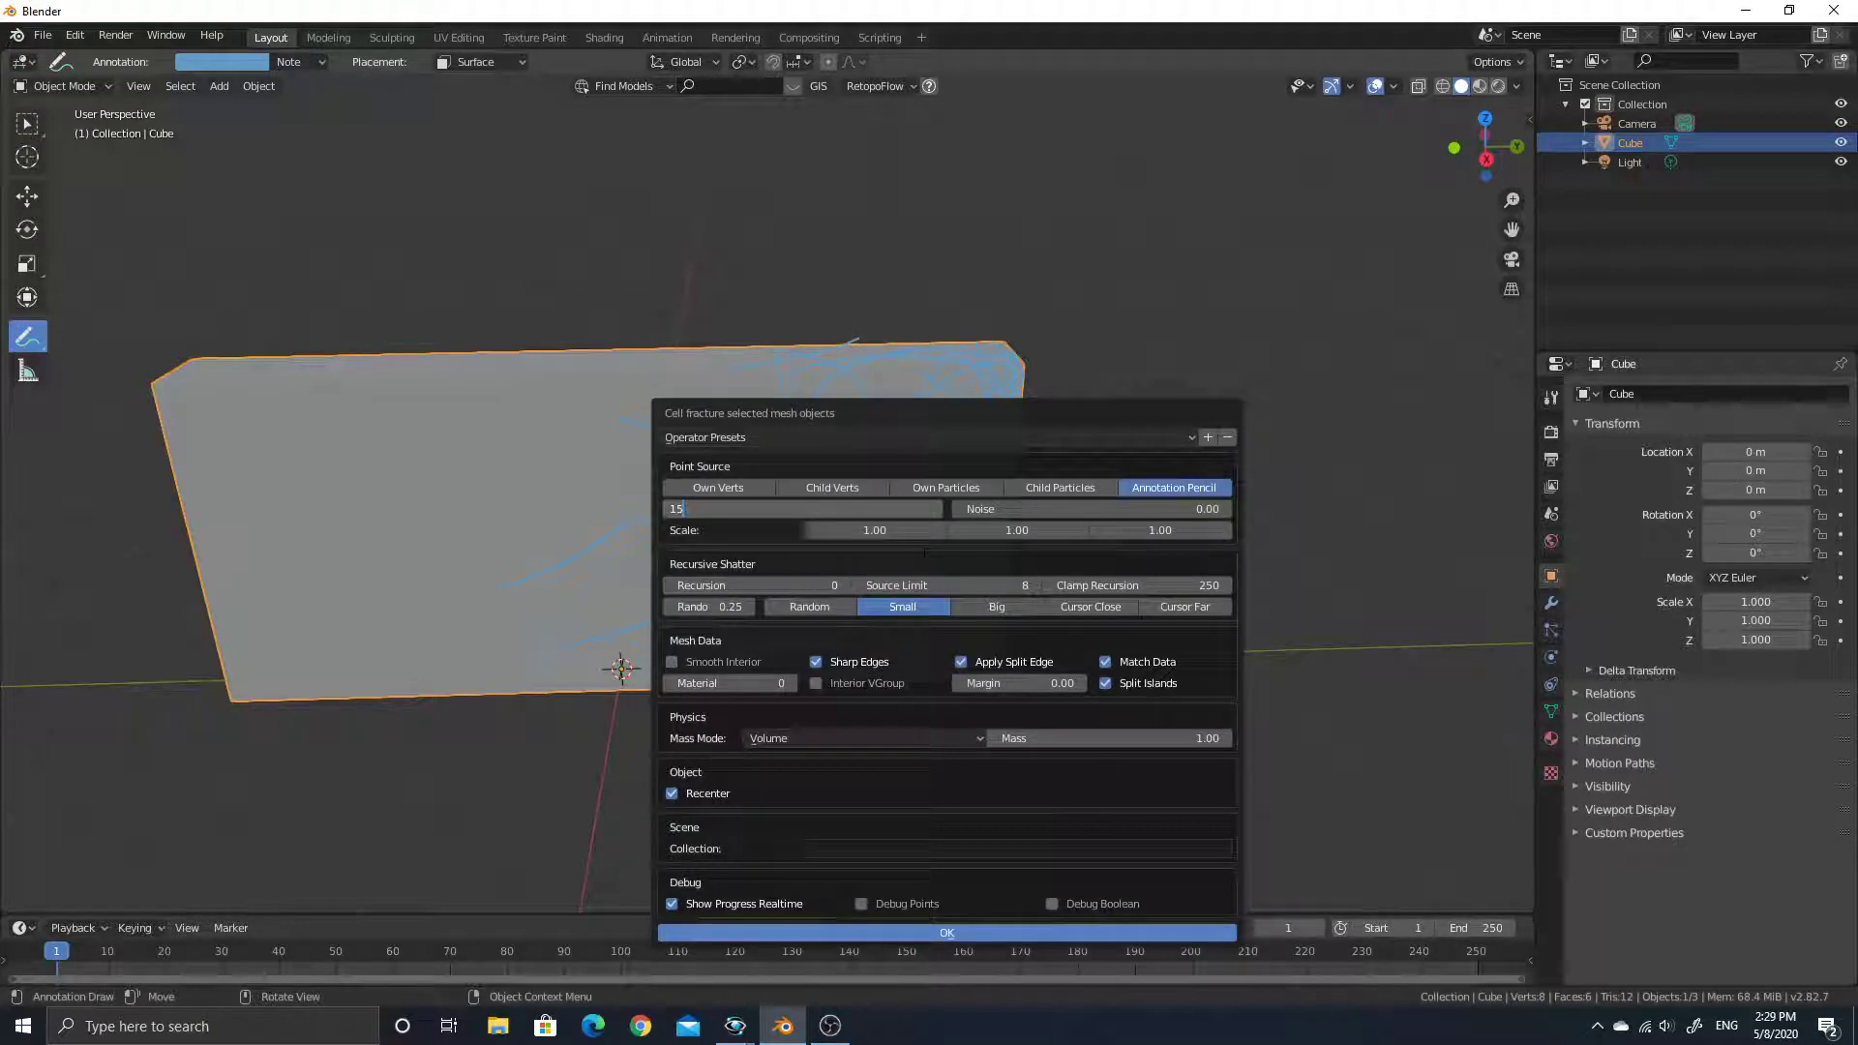
text(0)
key(Return)
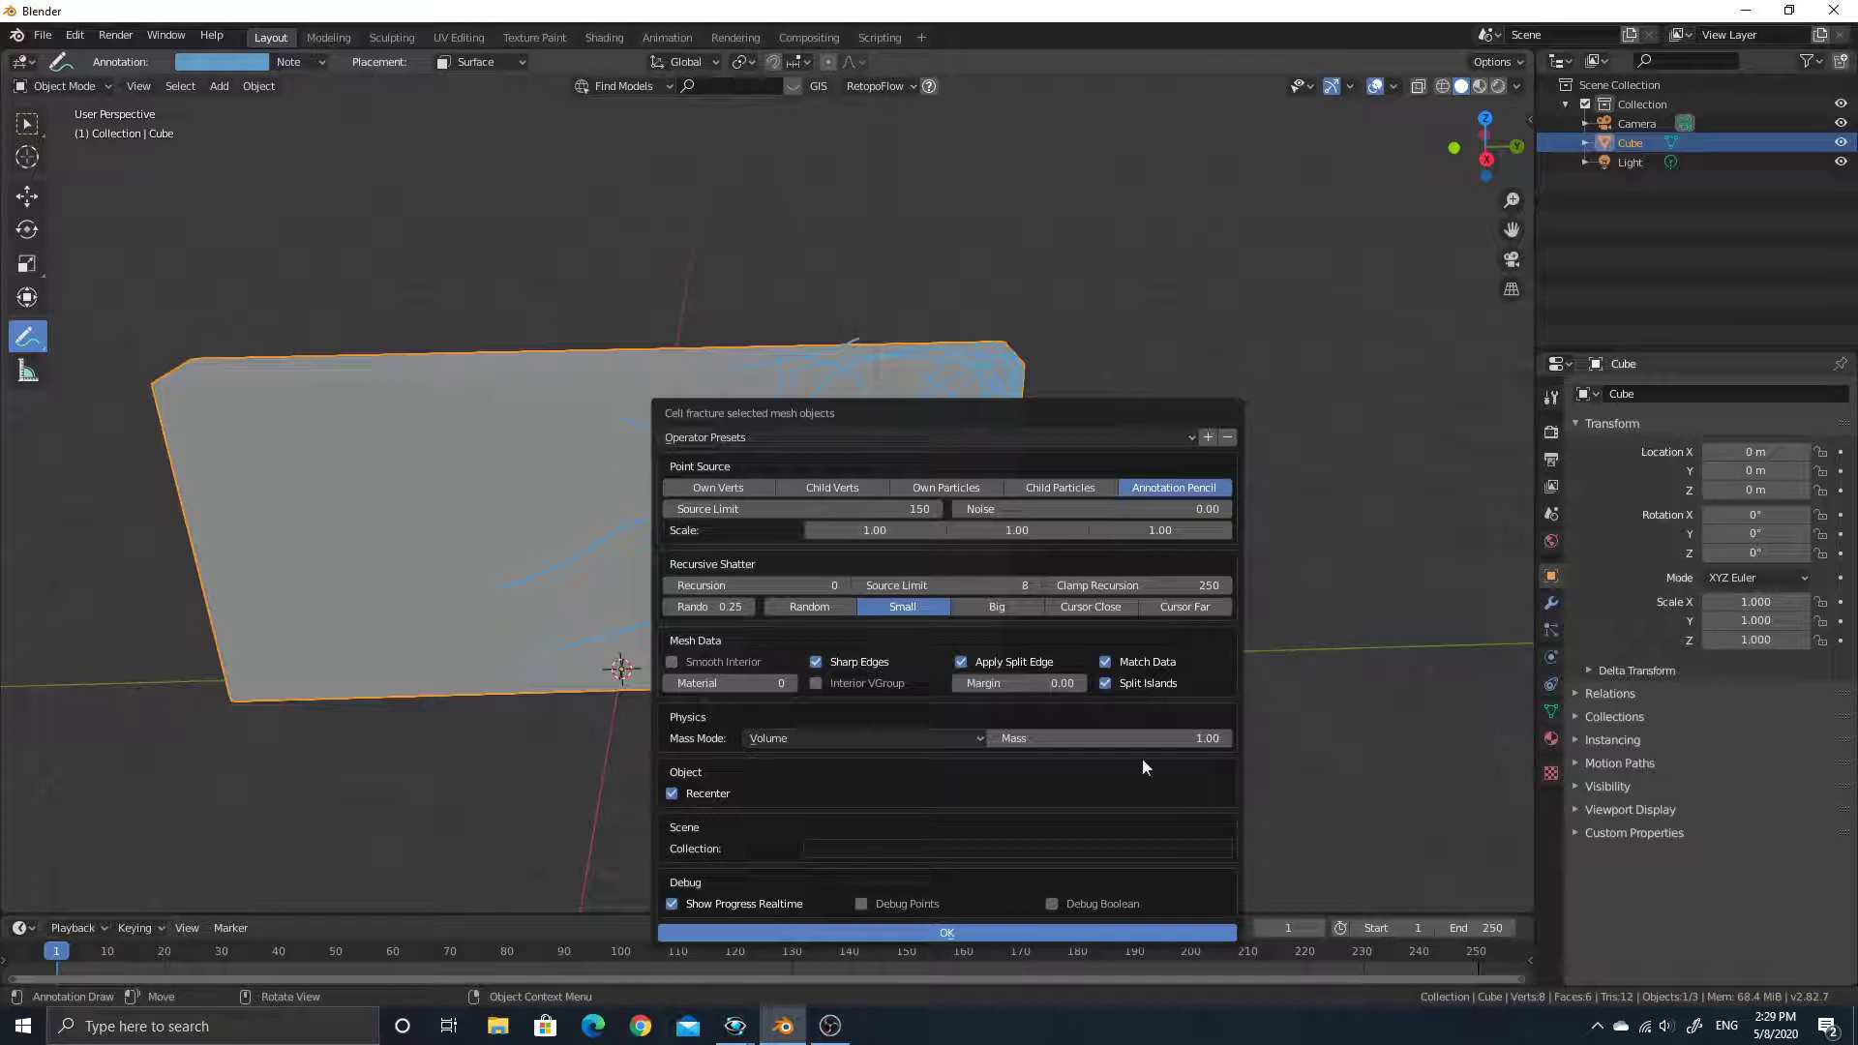
click(958, 932)
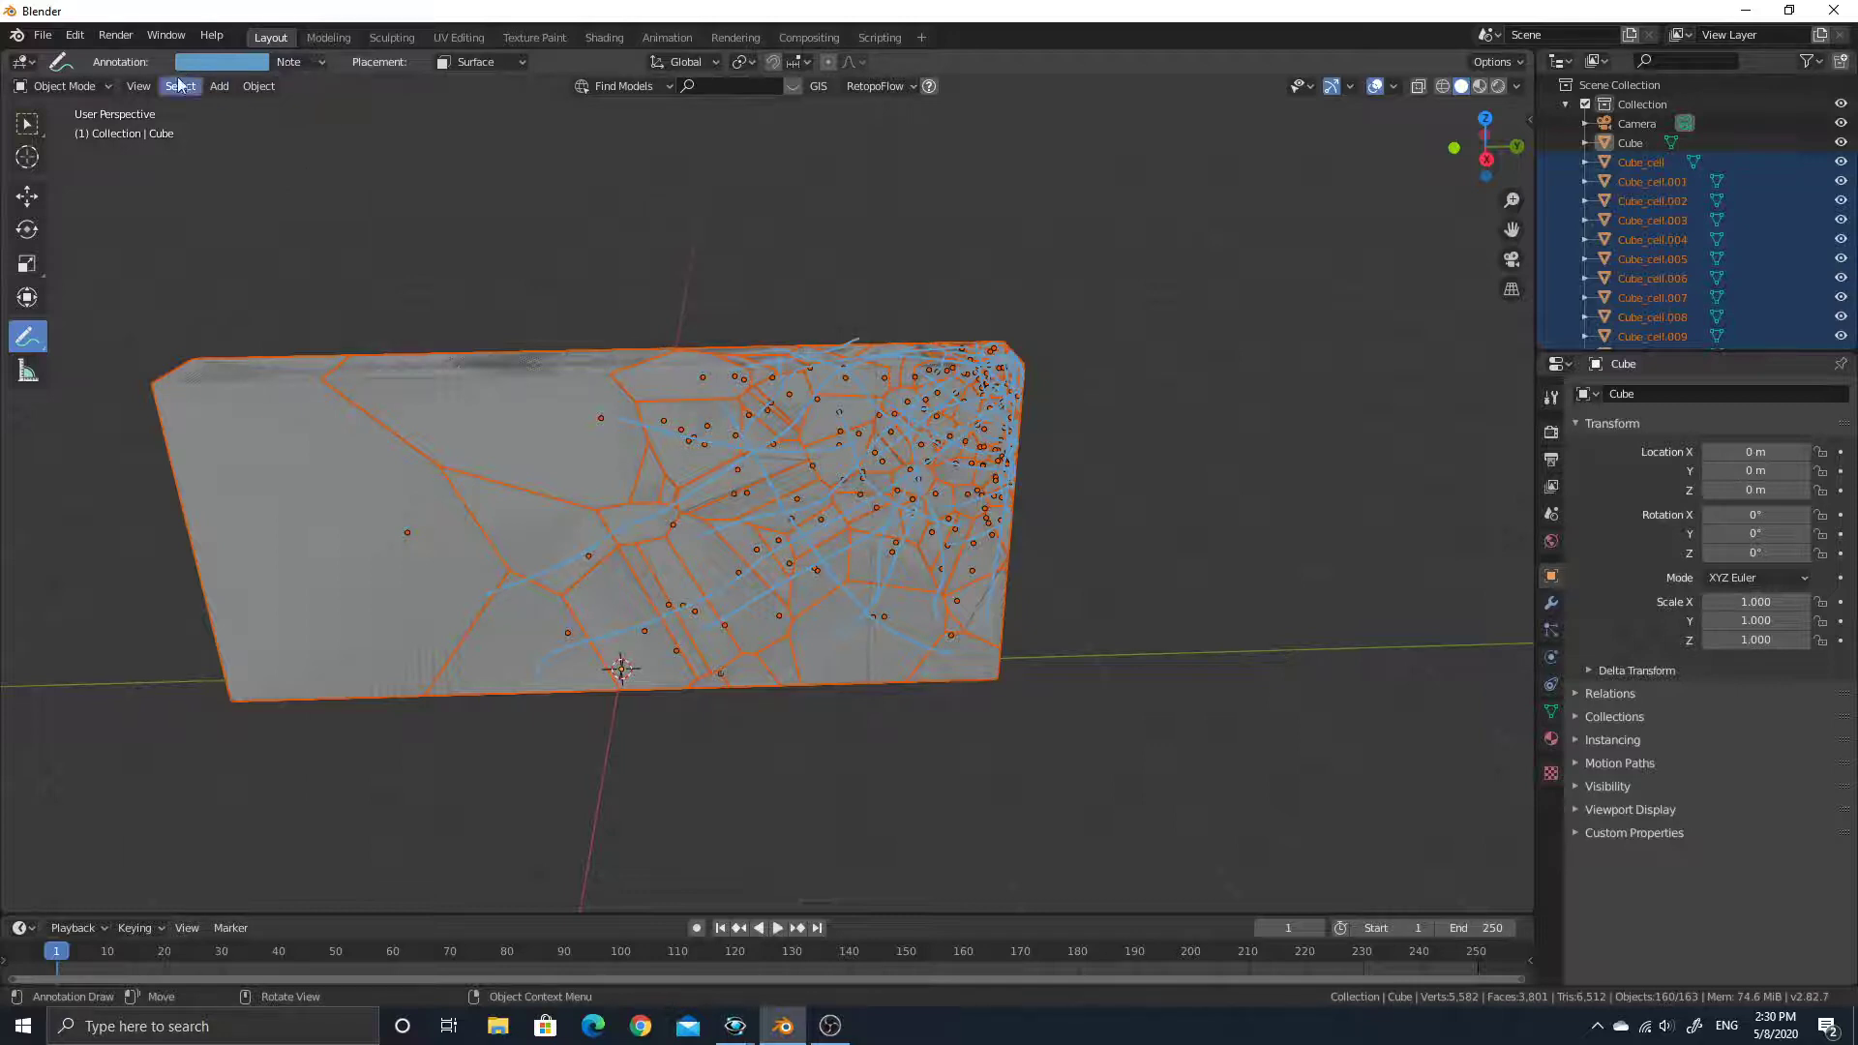
Clear the annotation strokes and delete the original Cube, leaving only the Cube_cell fragments
click(323, 62)
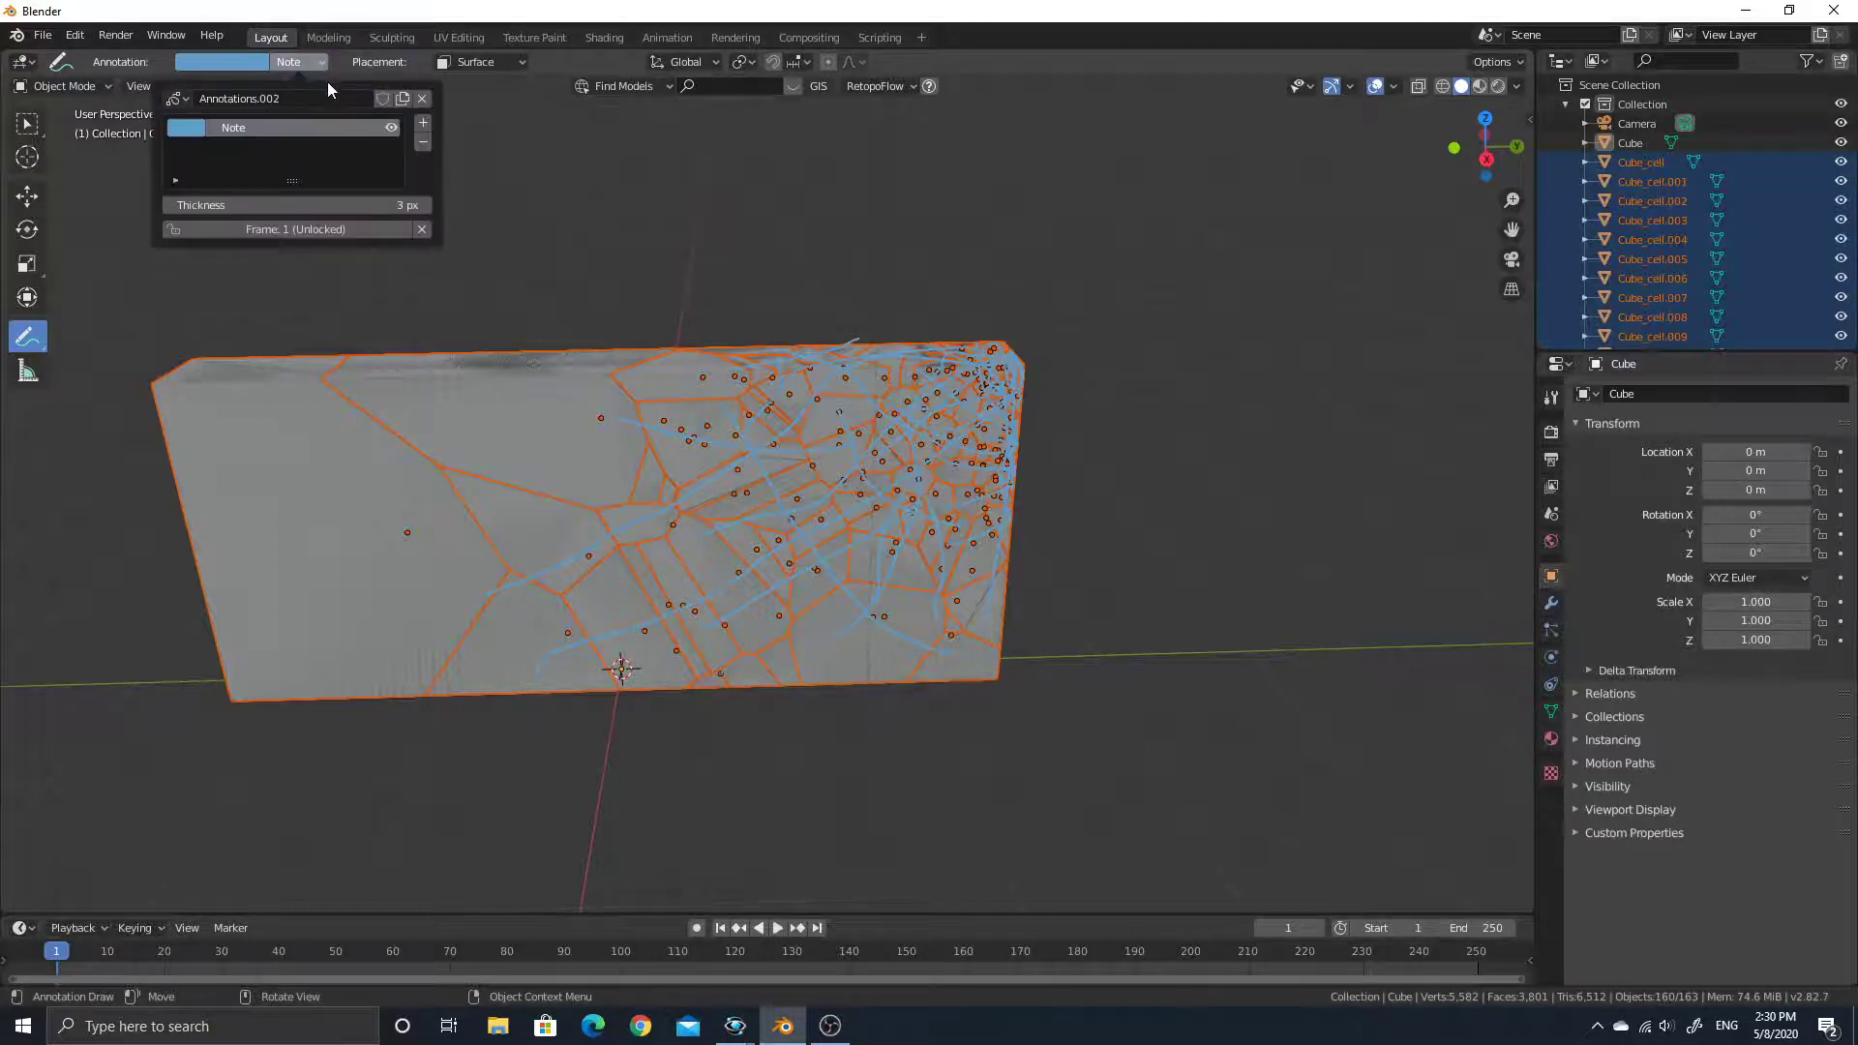
click(425, 99)
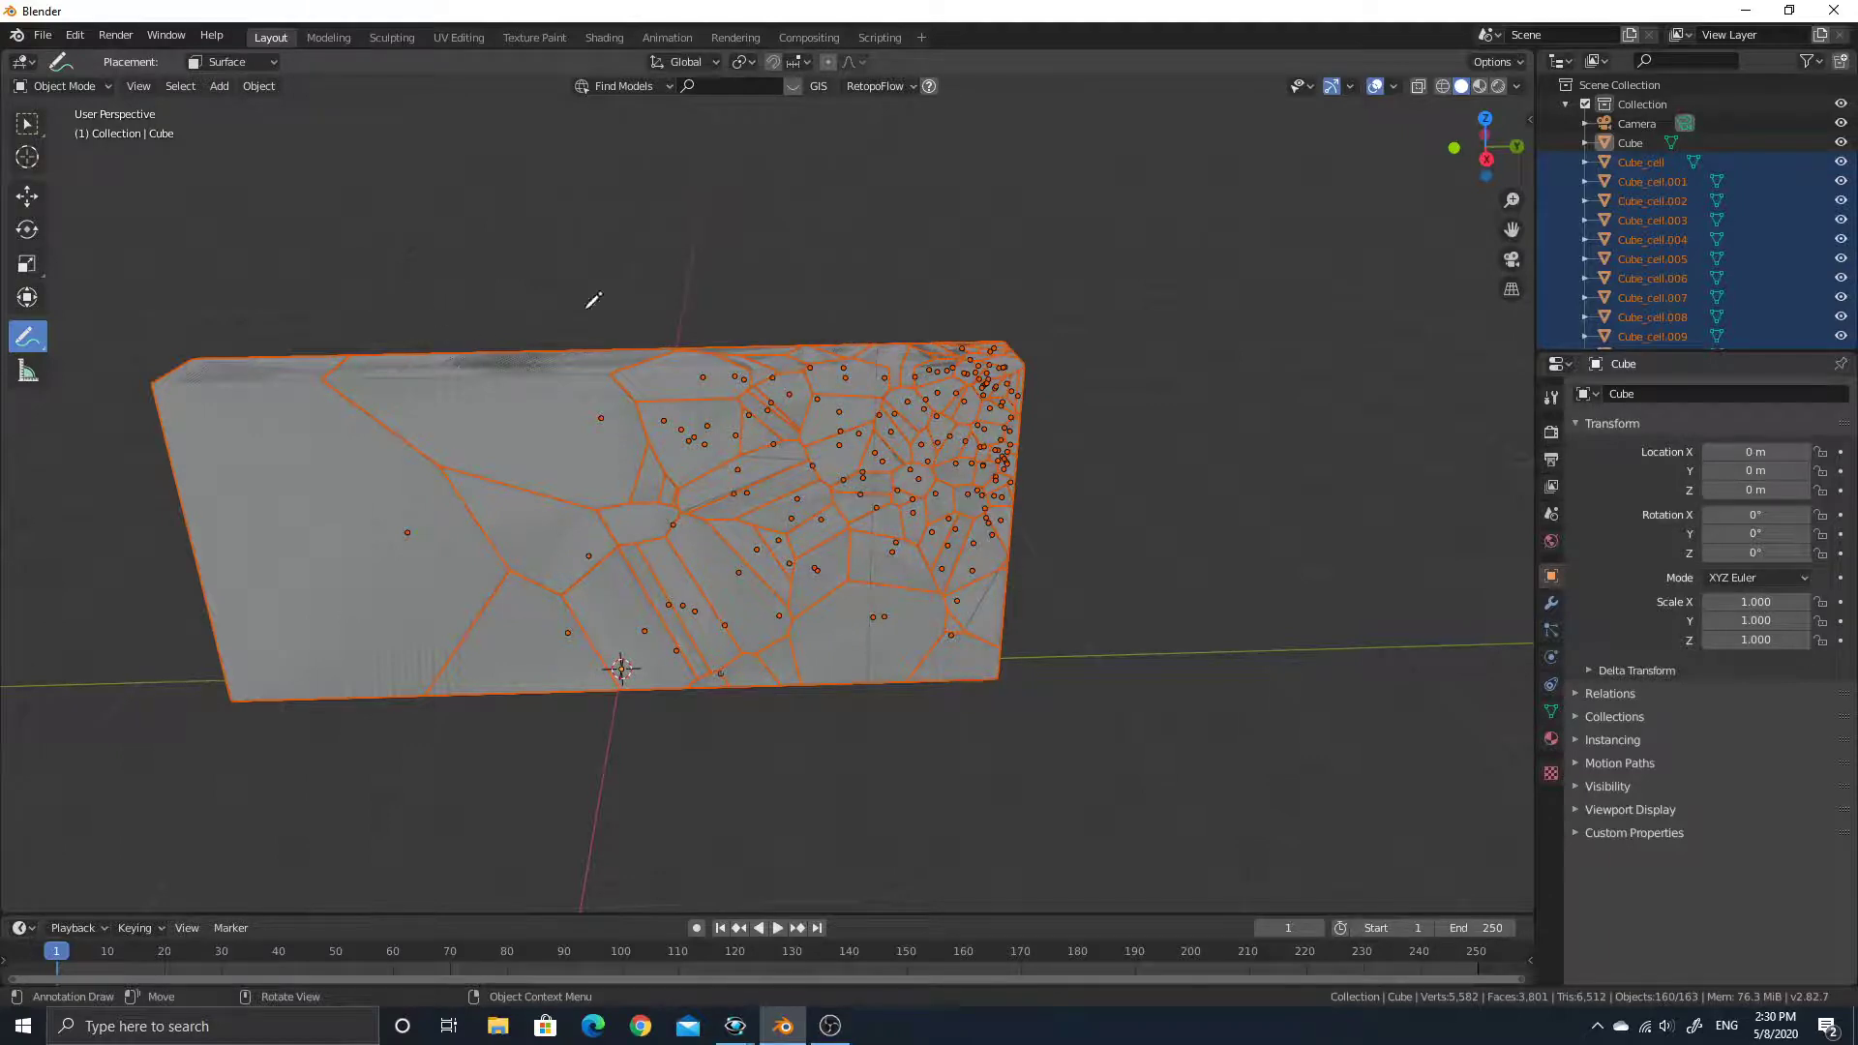
click(1628, 142)
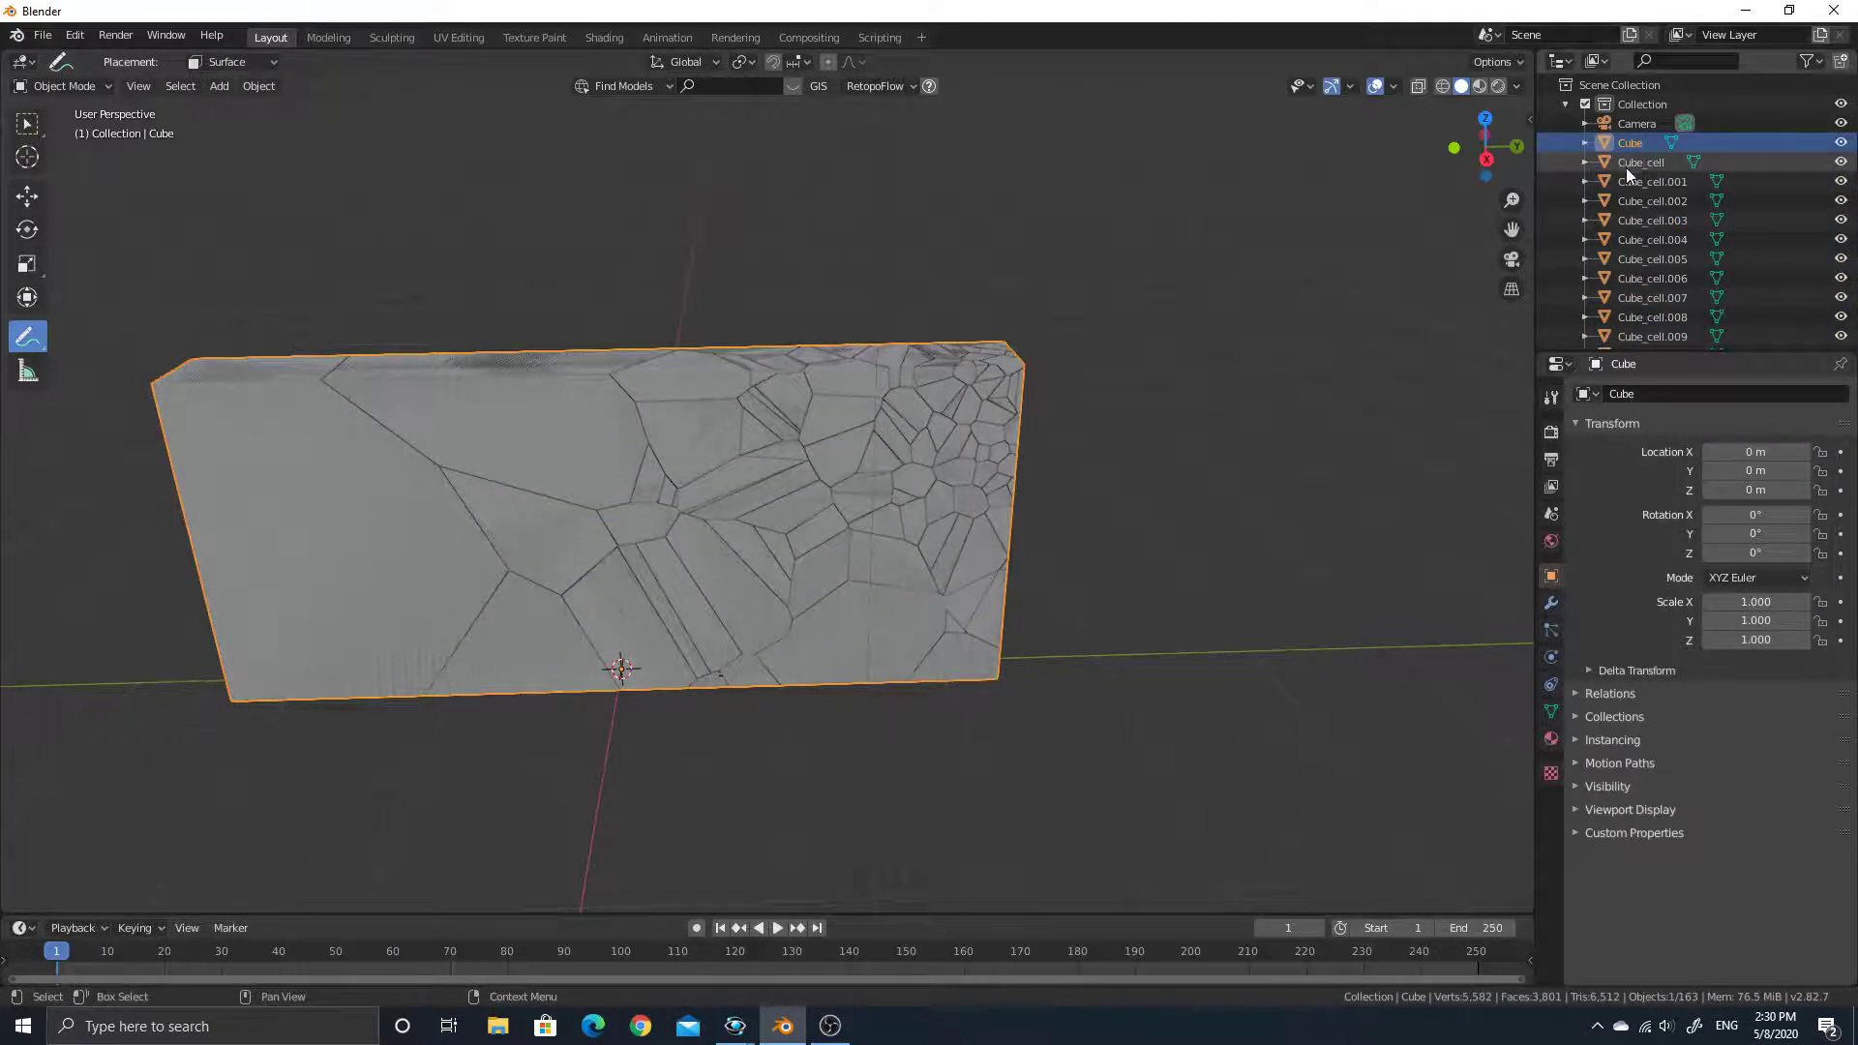
right_click(1629, 145)
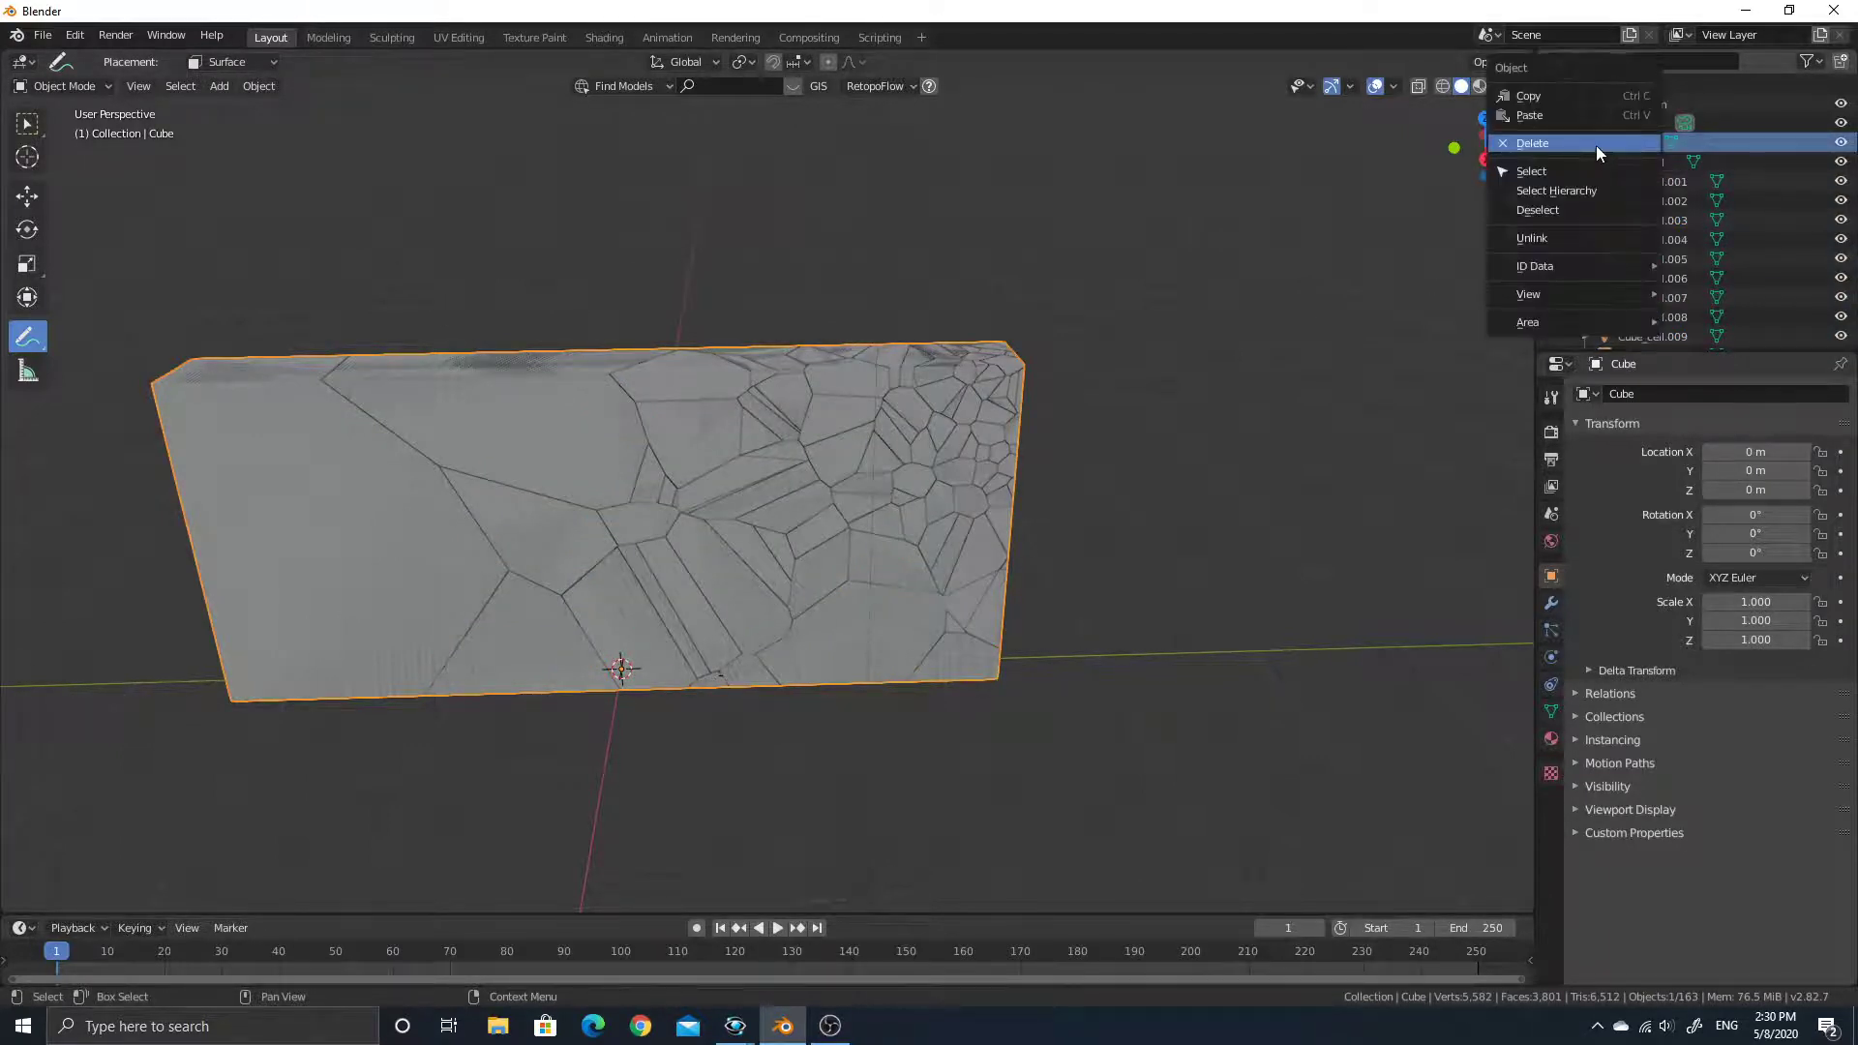
click(1595, 145)
middle_drag(1228, 401, 1079, 470)
key(shift+a)
Add a Plane under the wall and scale it up to about 5.5 as the ground
mouse_move(995, 498)
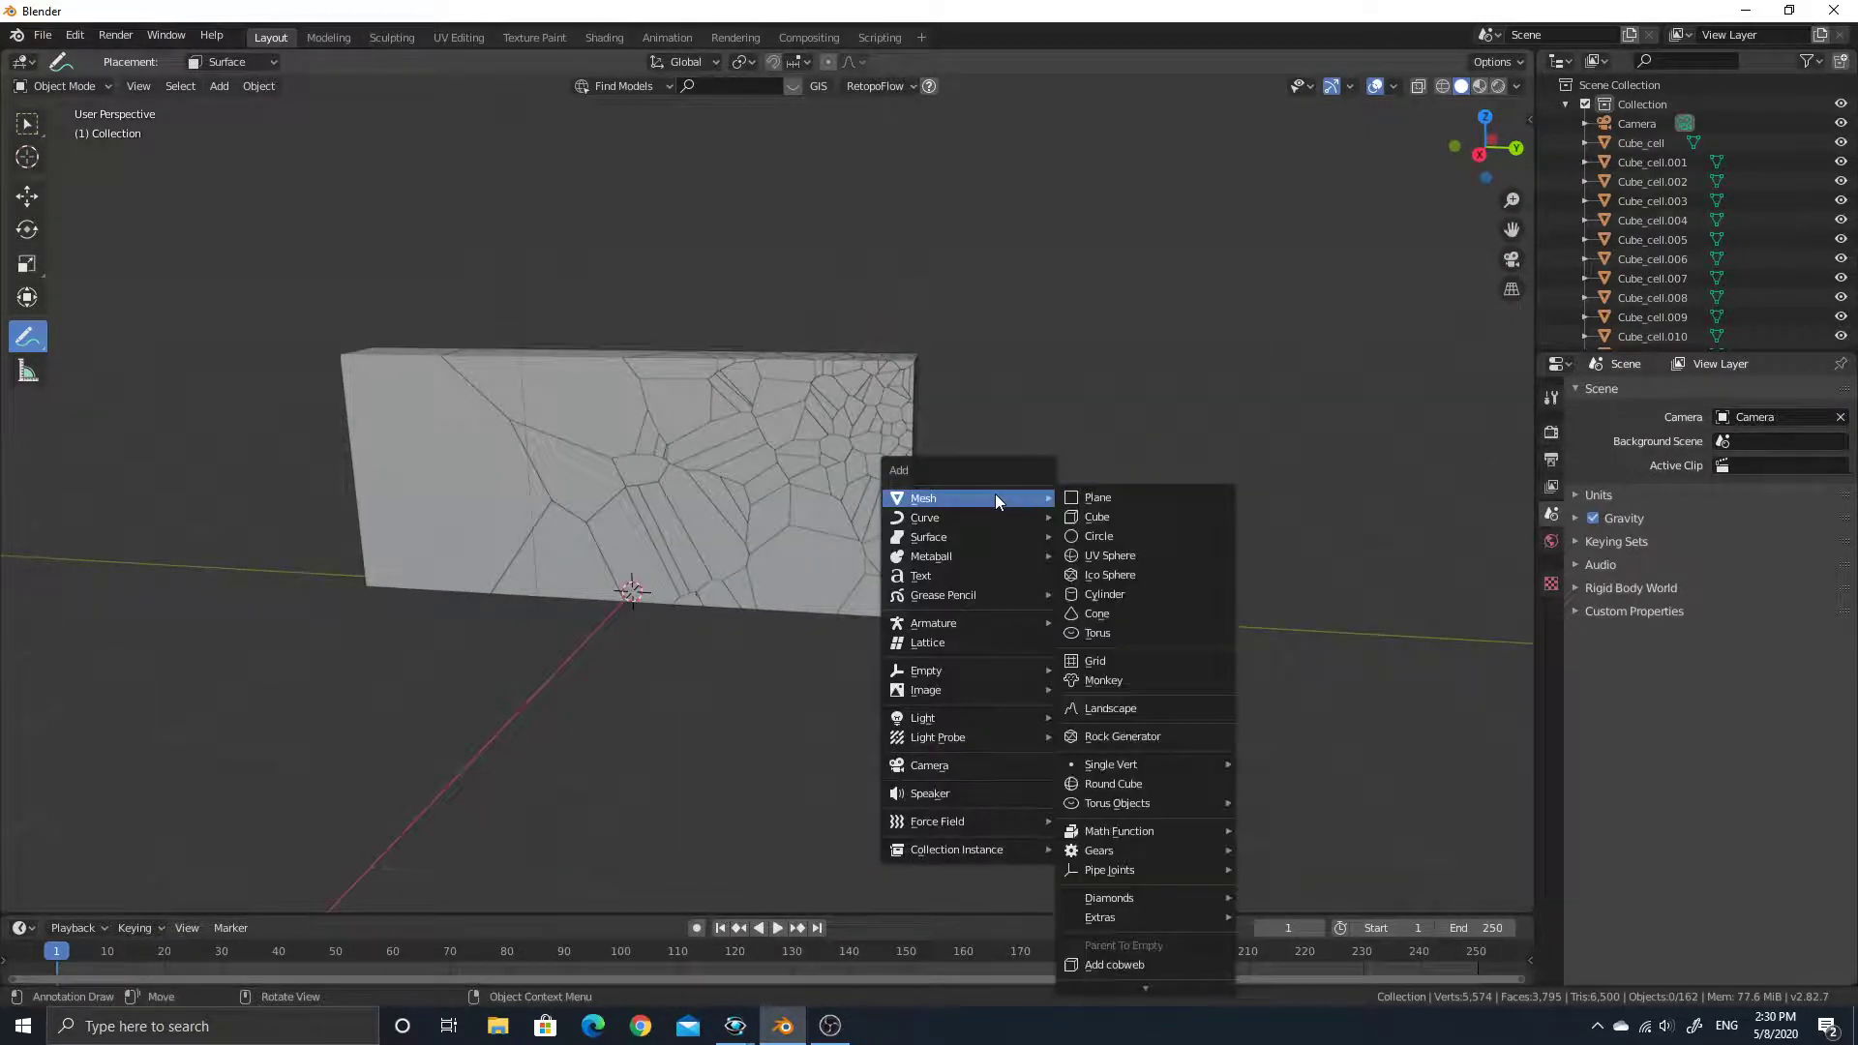
click(1113, 498)
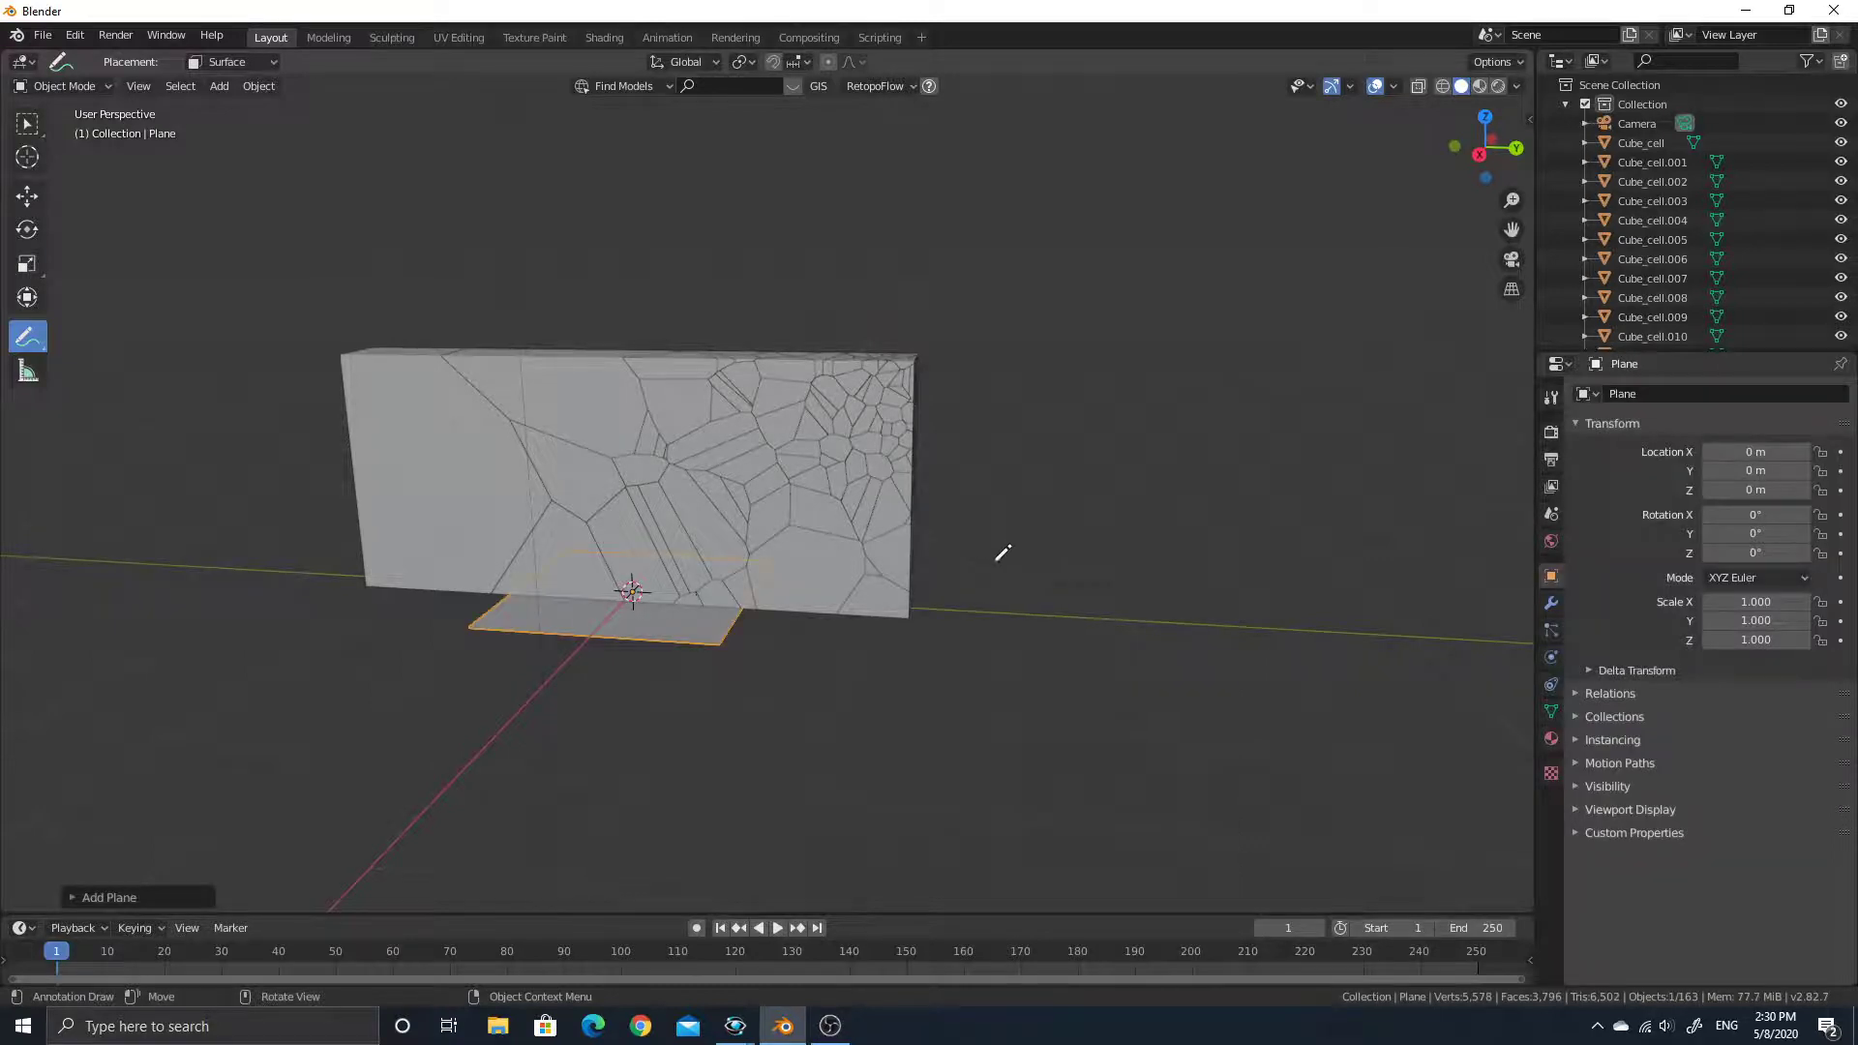
key(s)
click(1334, 684)
key(s)
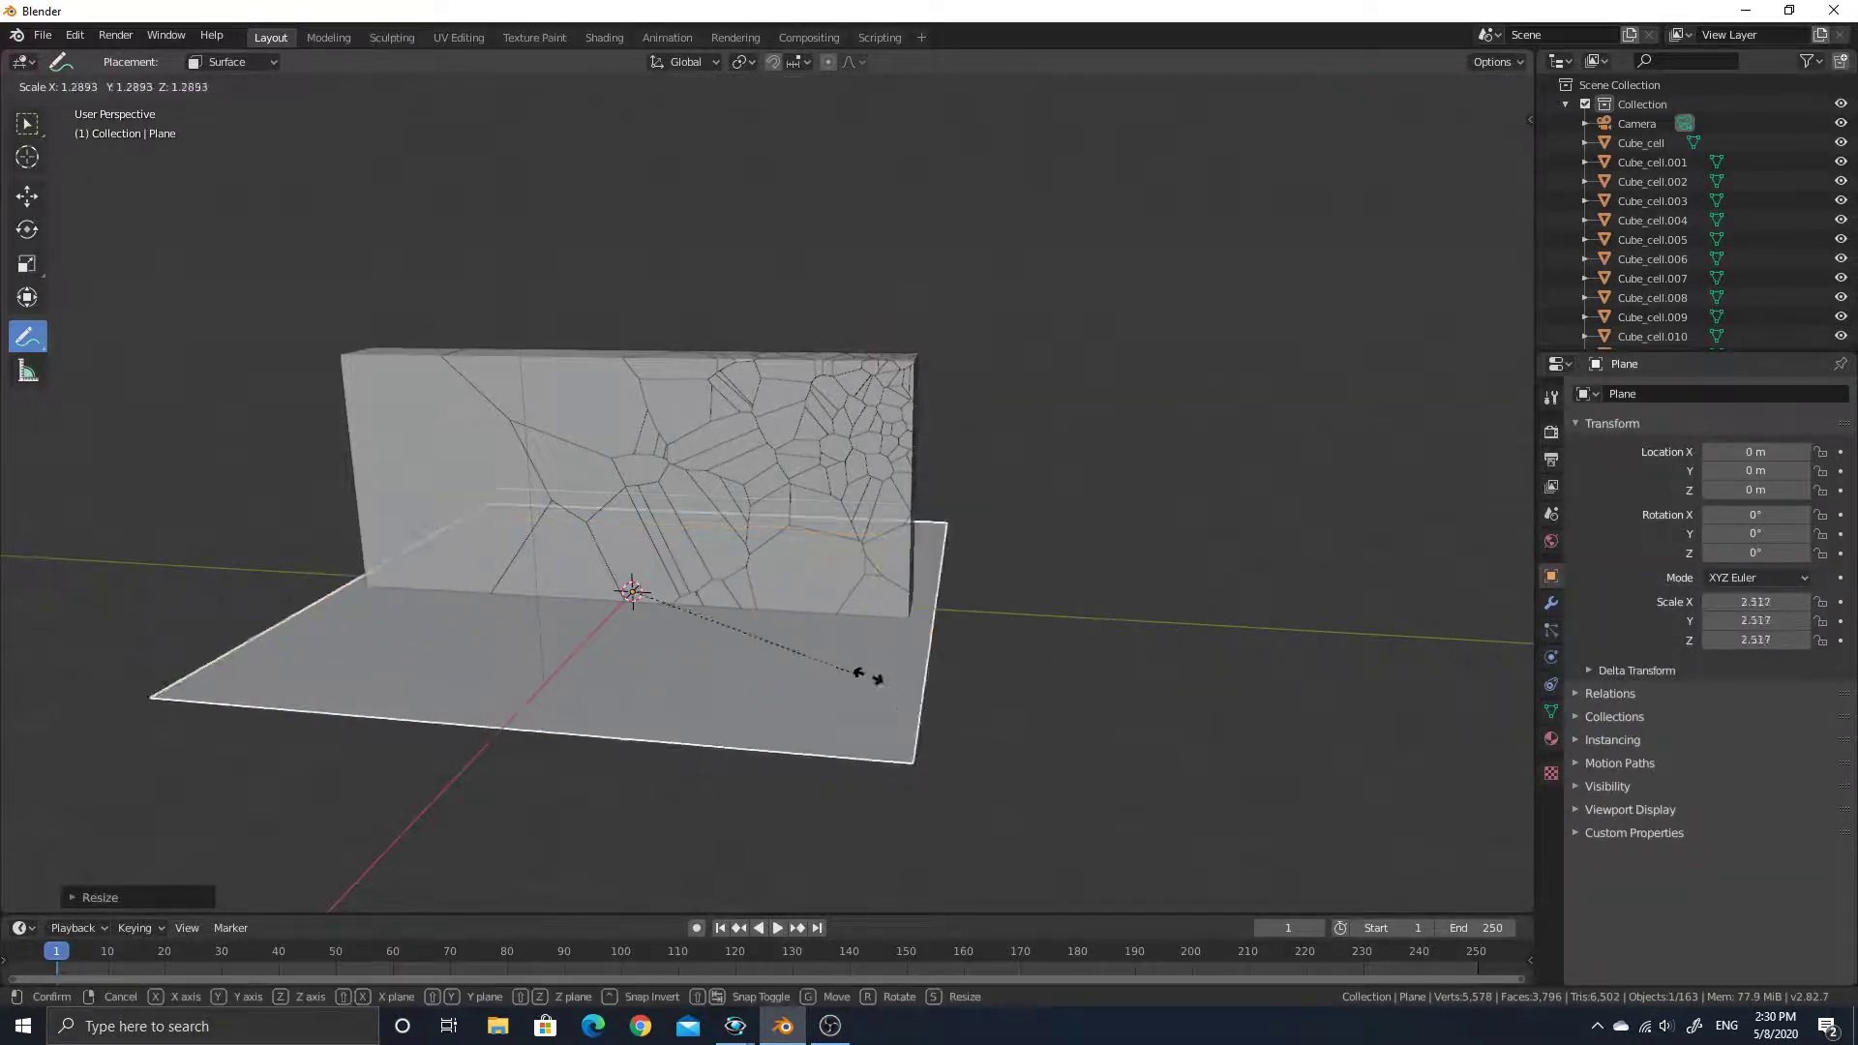
click(1151, 733)
mouse_move(1099, 320)
middle_down()
mouse_move(966, 323)
mouse_move(982, 345)
mouse_move(967, 398)
mouse_move(937, 352)
middle_up()
key(w)
scroll(929, 359, up, 2)
Make Cube_cell.044 an active rigid body with friction 1.000, then box-select all wall cells
click(892, 339)
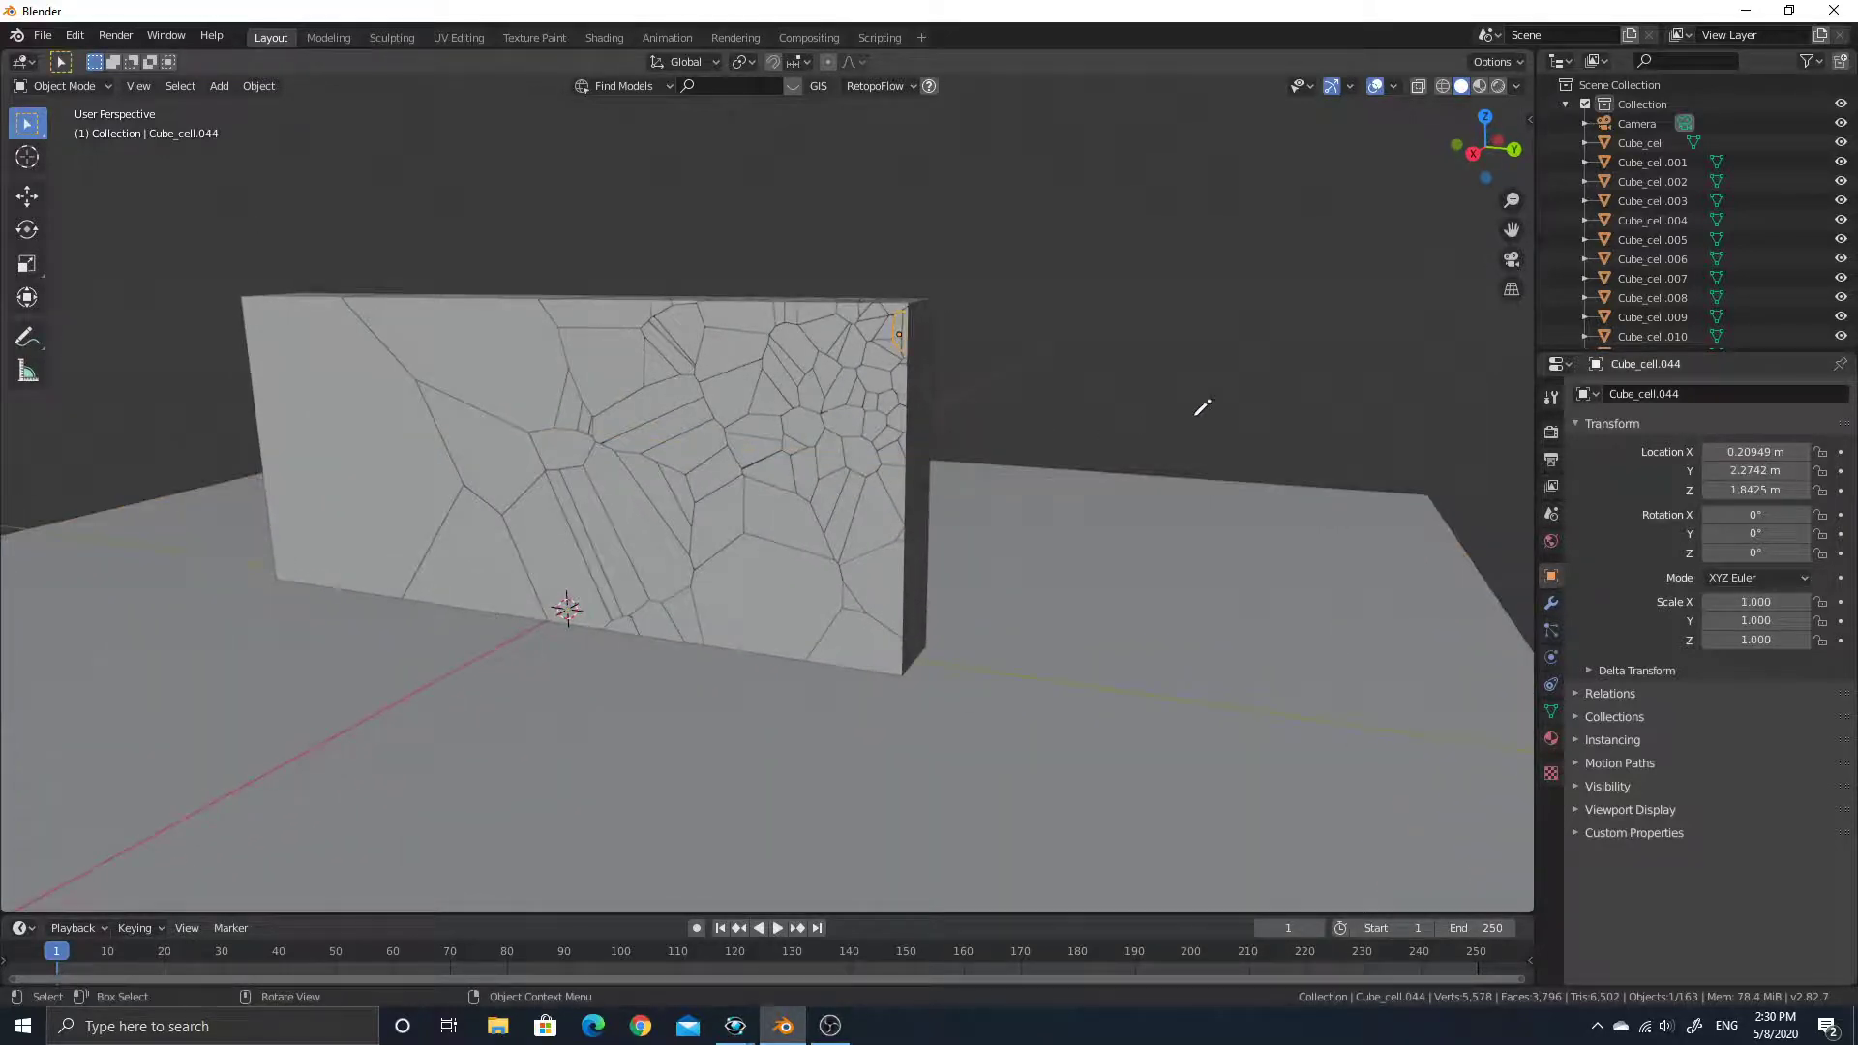
shift+middle_drag(1203, 403, 1074, 404)
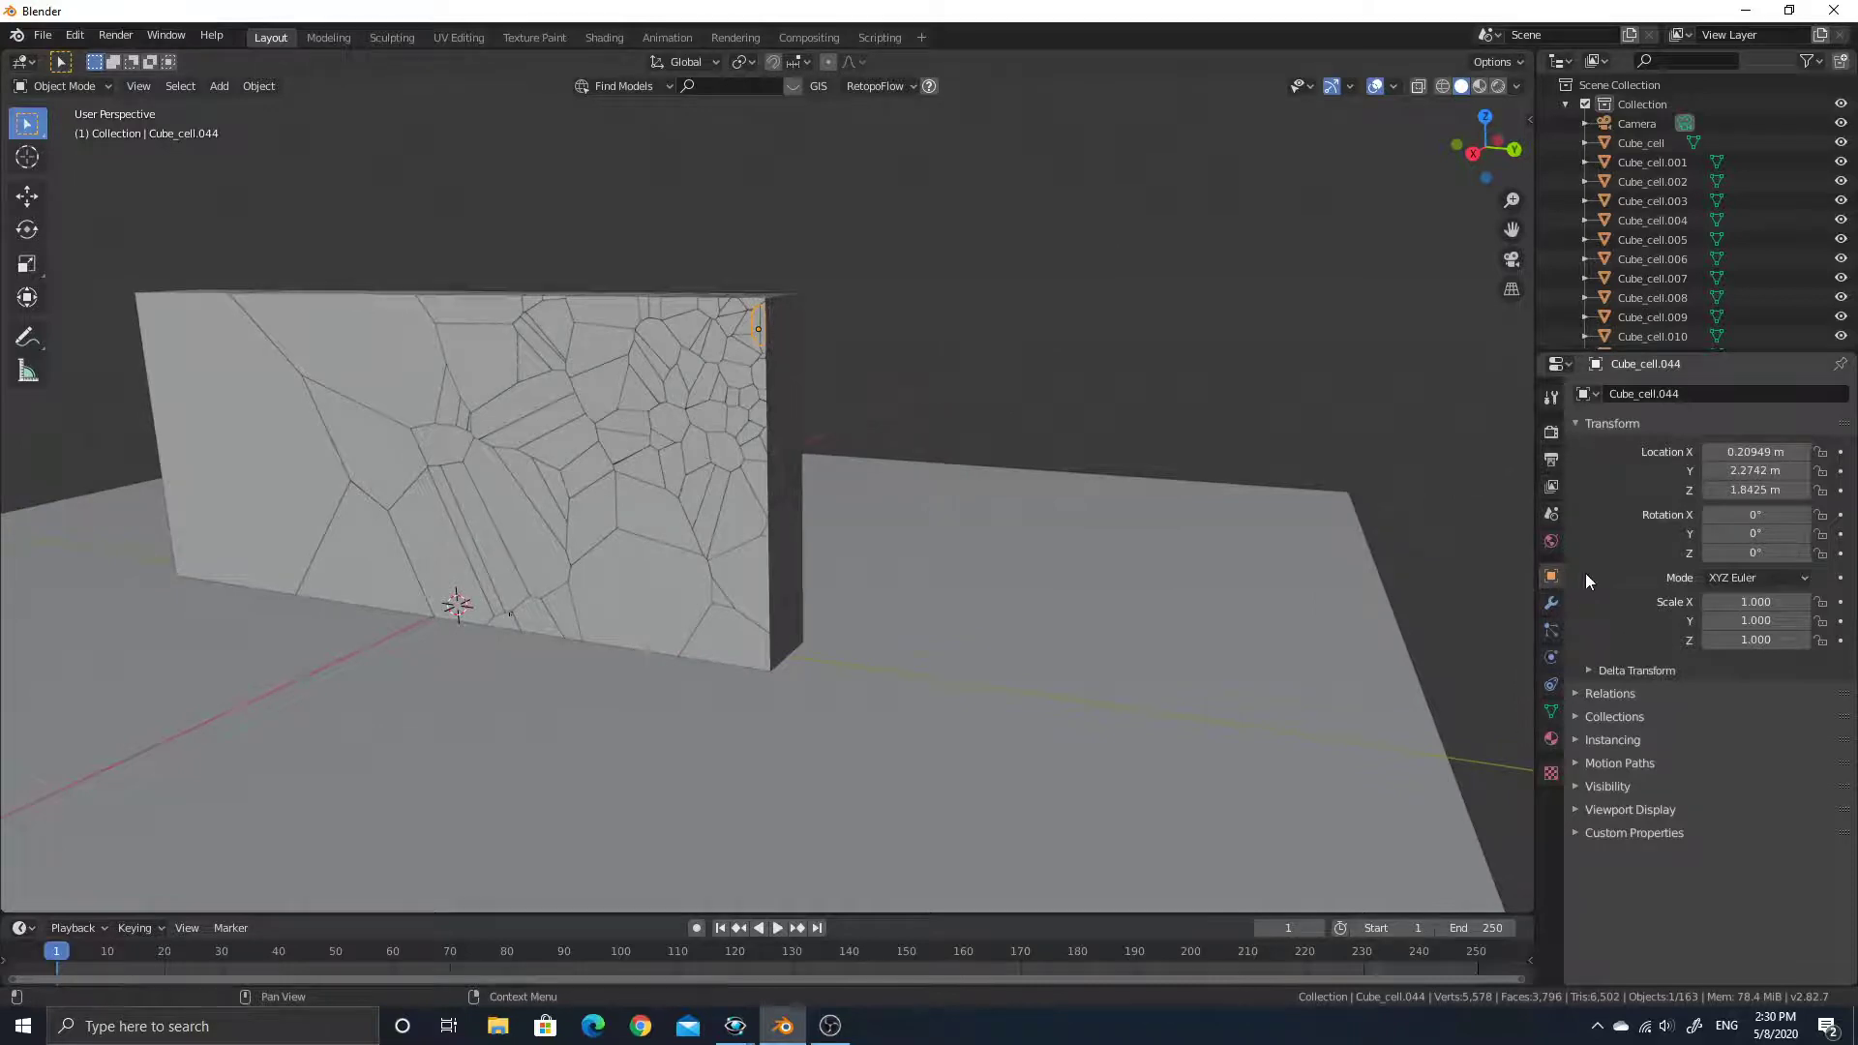
click(1550, 631)
click(1549, 656)
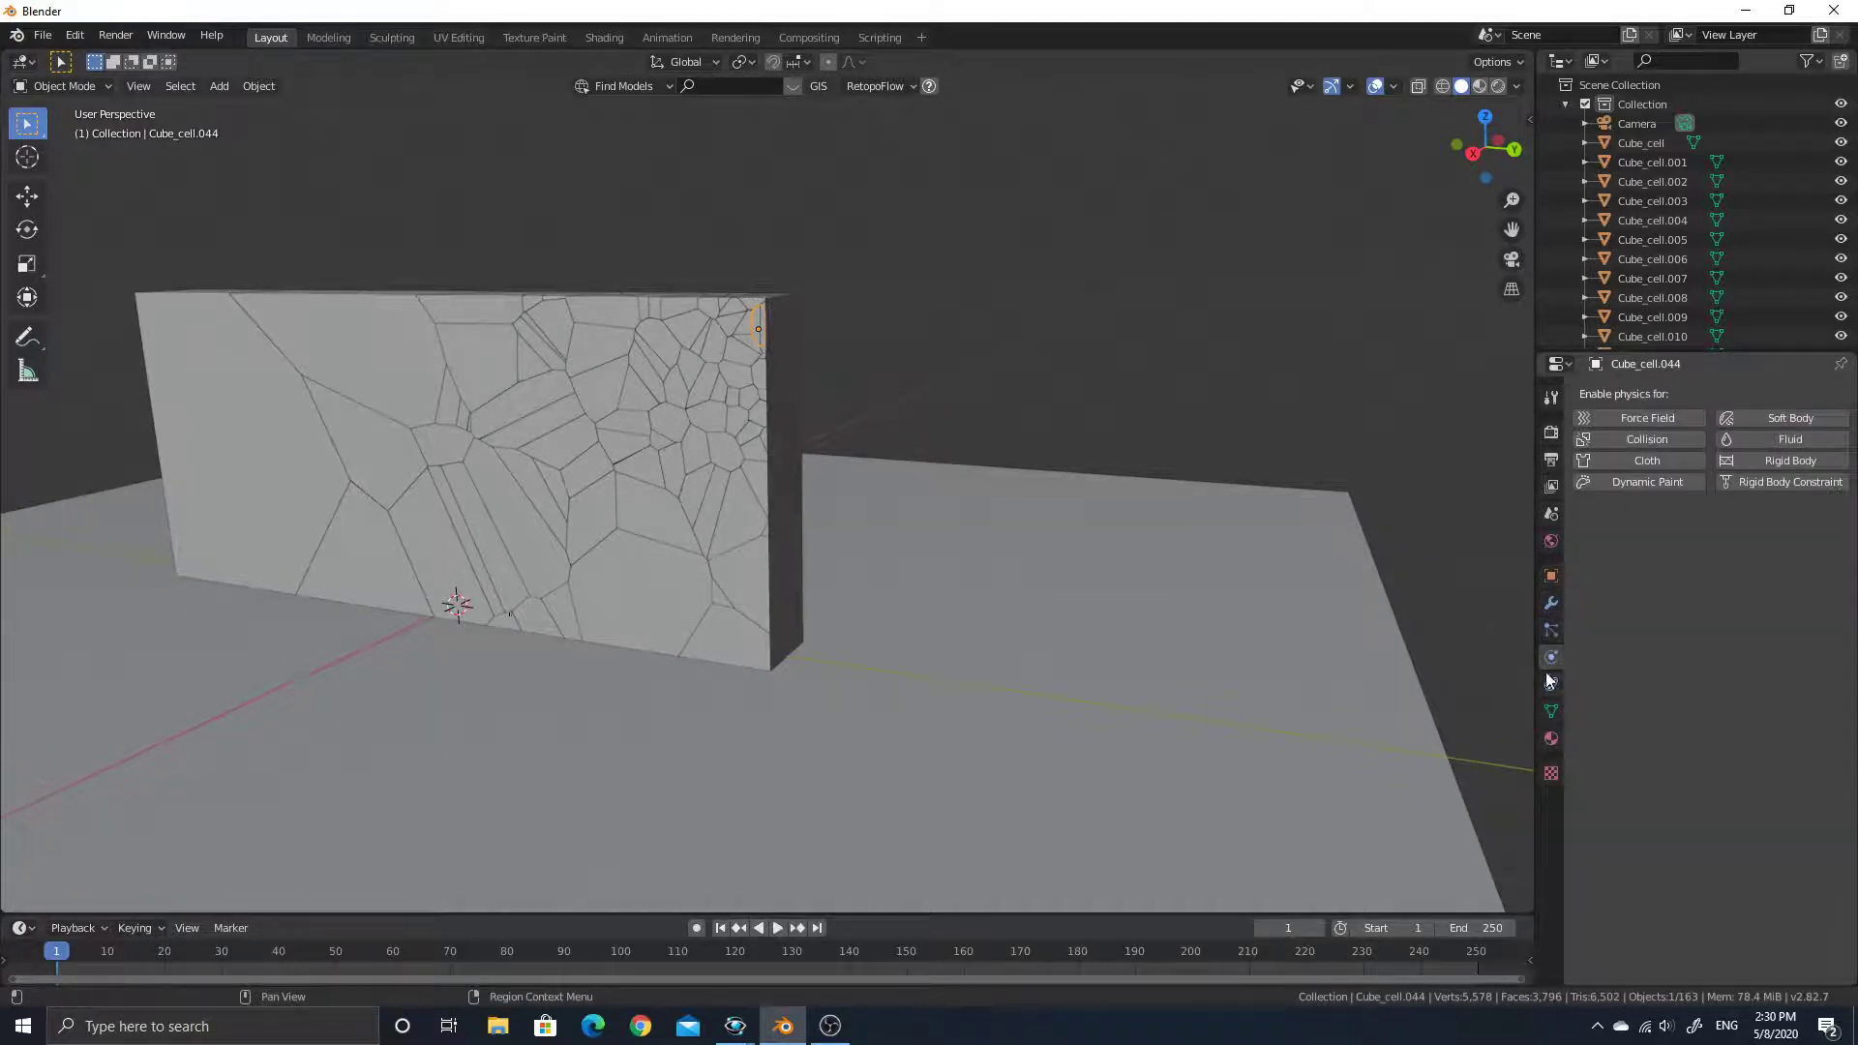
click(1792, 460)
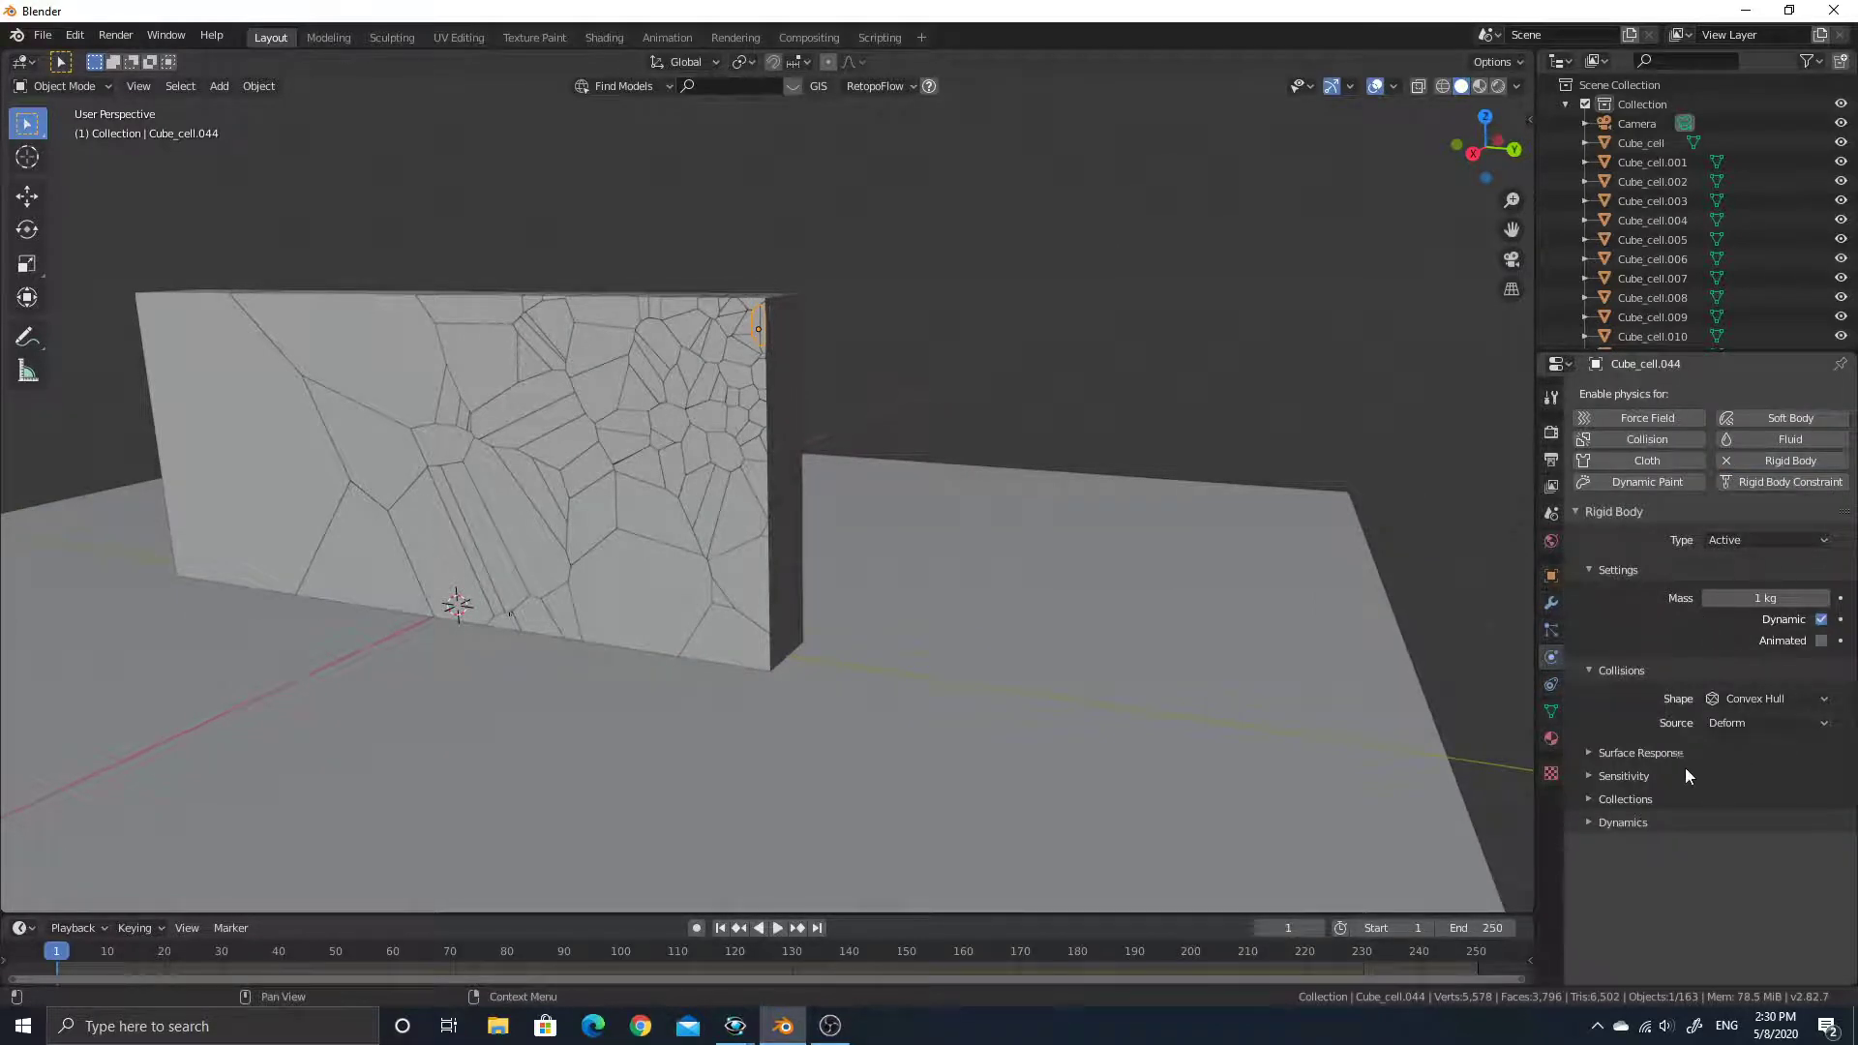
click(1591, 752)
drag(1756, 780, 1854, 788)
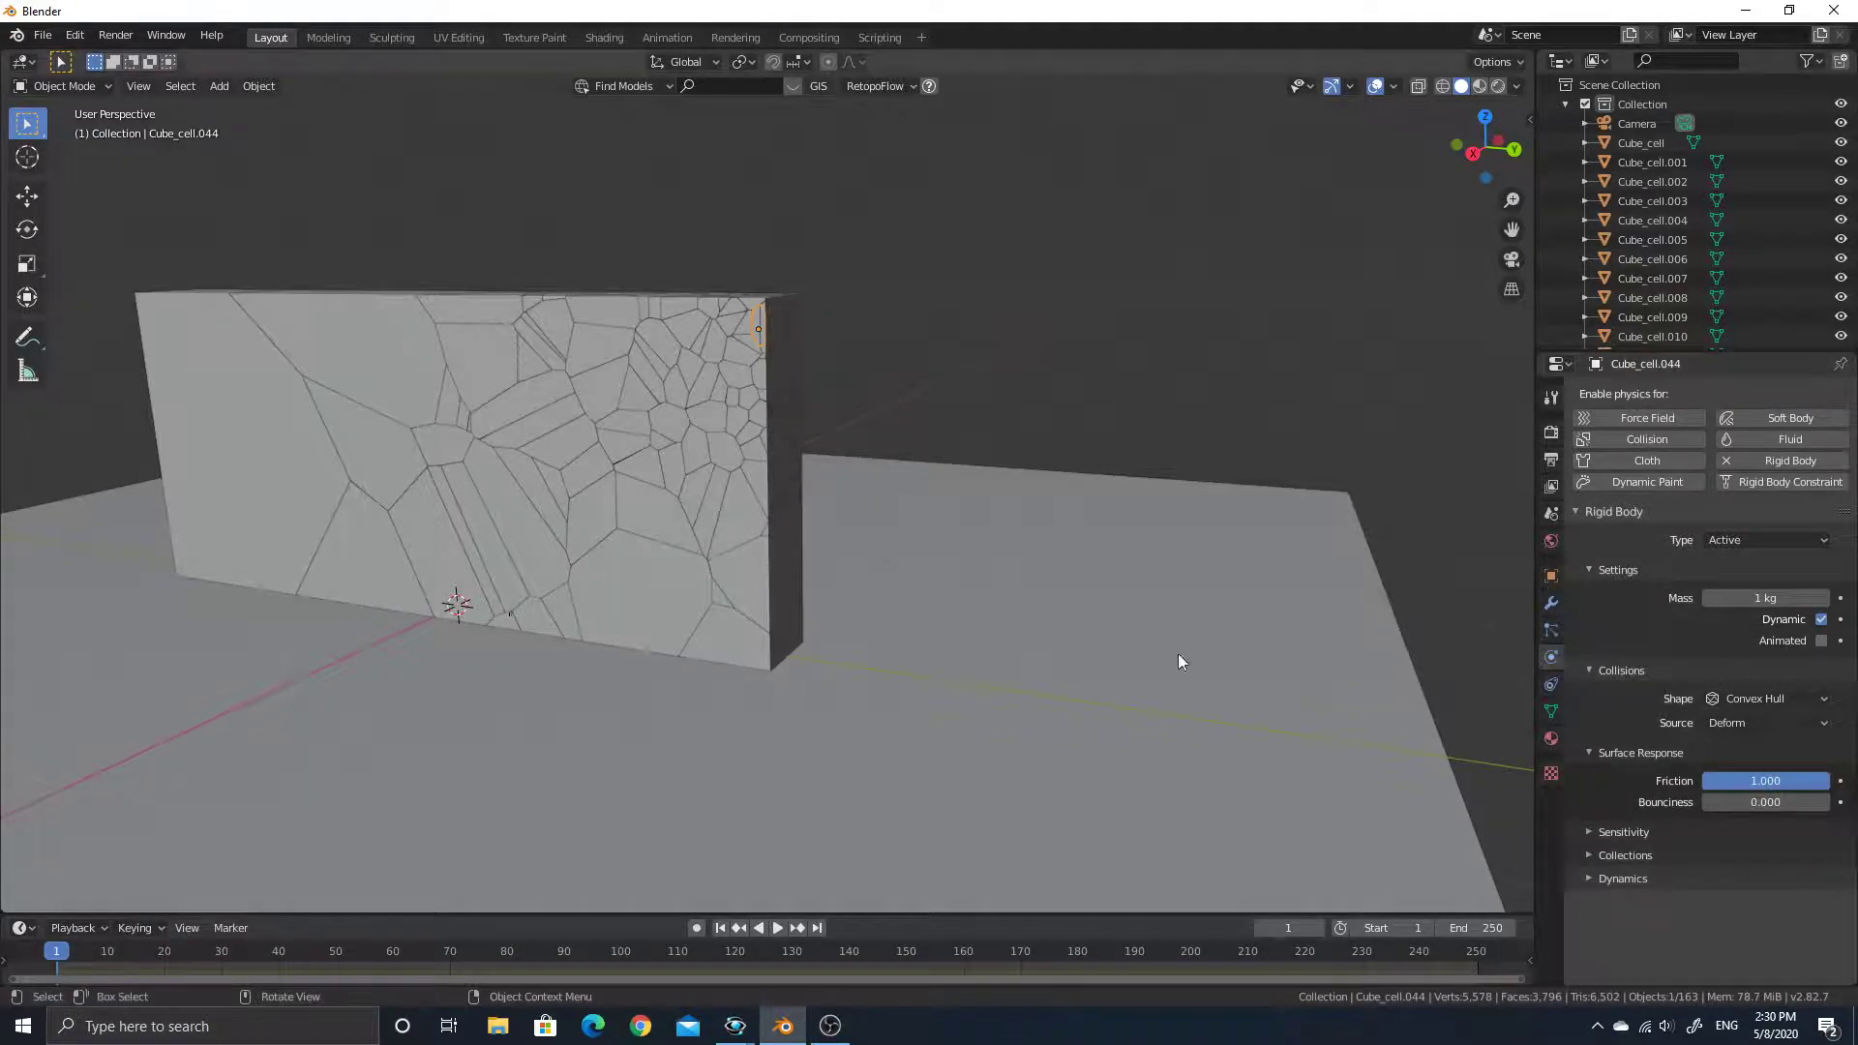
middle_drag(1096, 445, 784, 308)
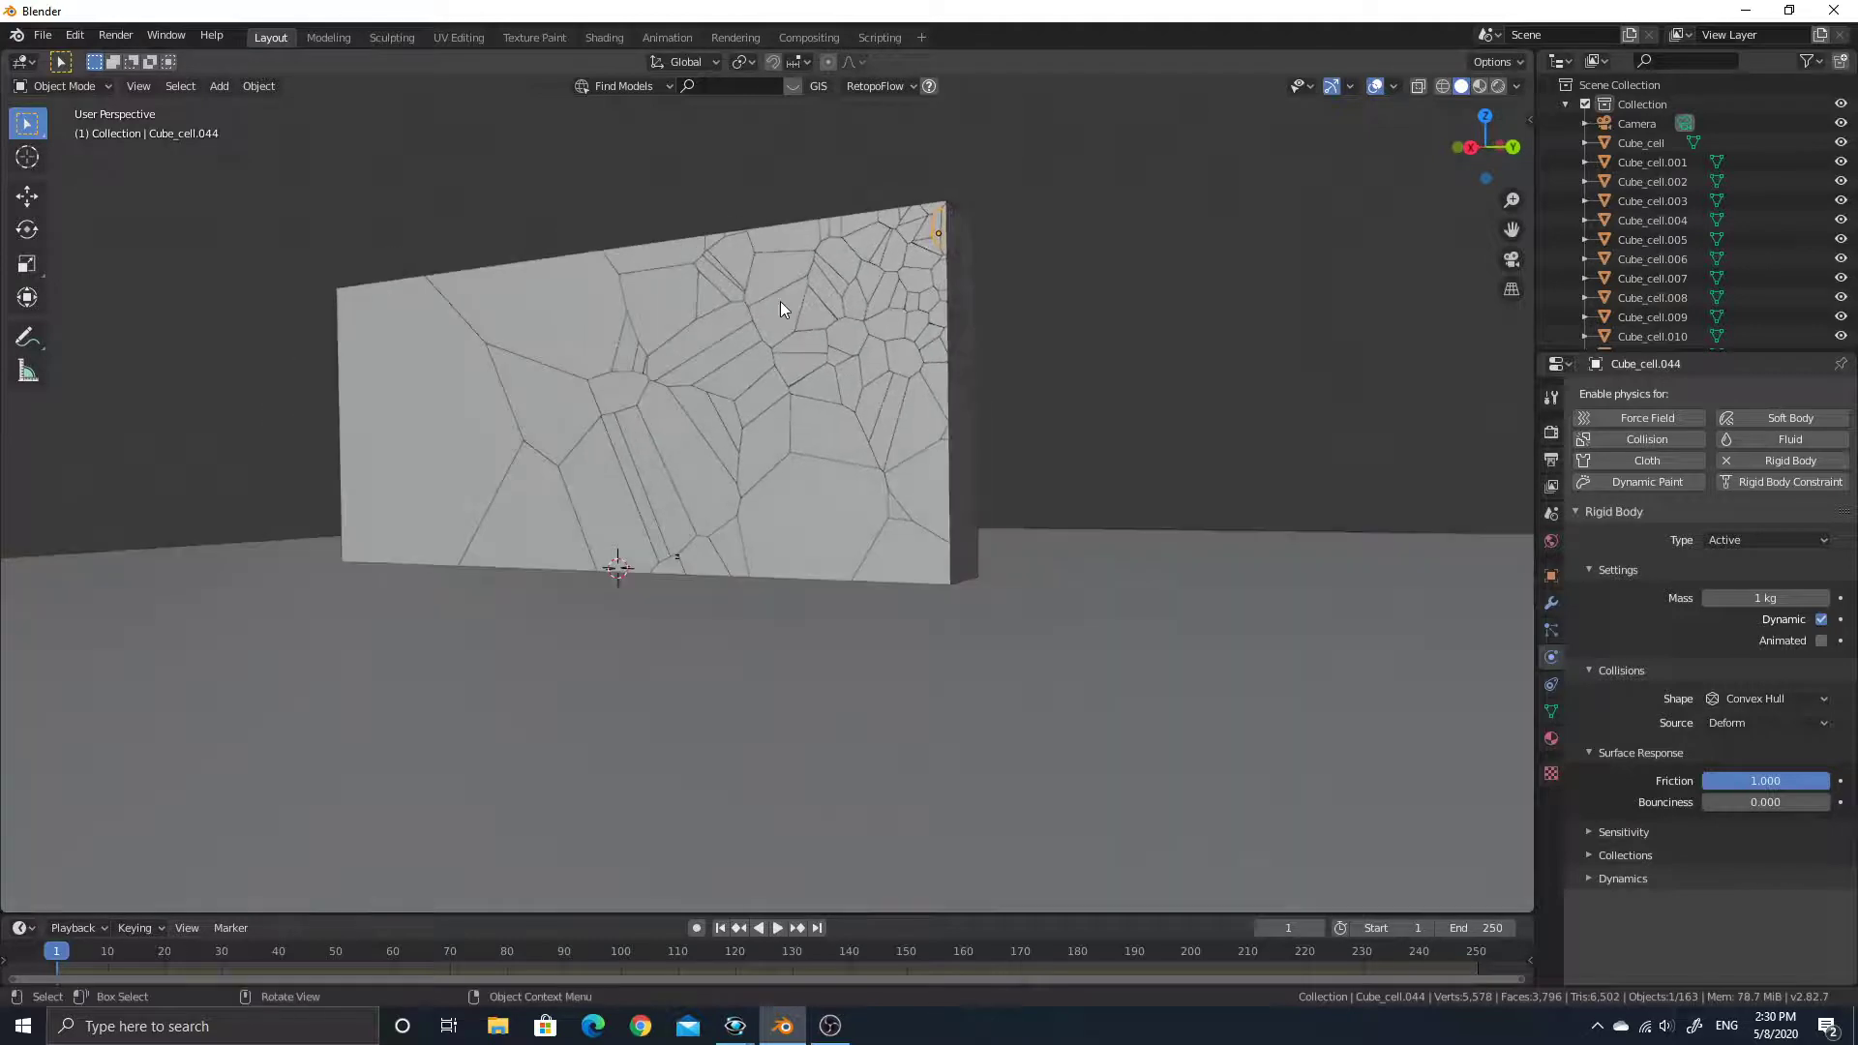
drag(344, 201, 1031, 548)
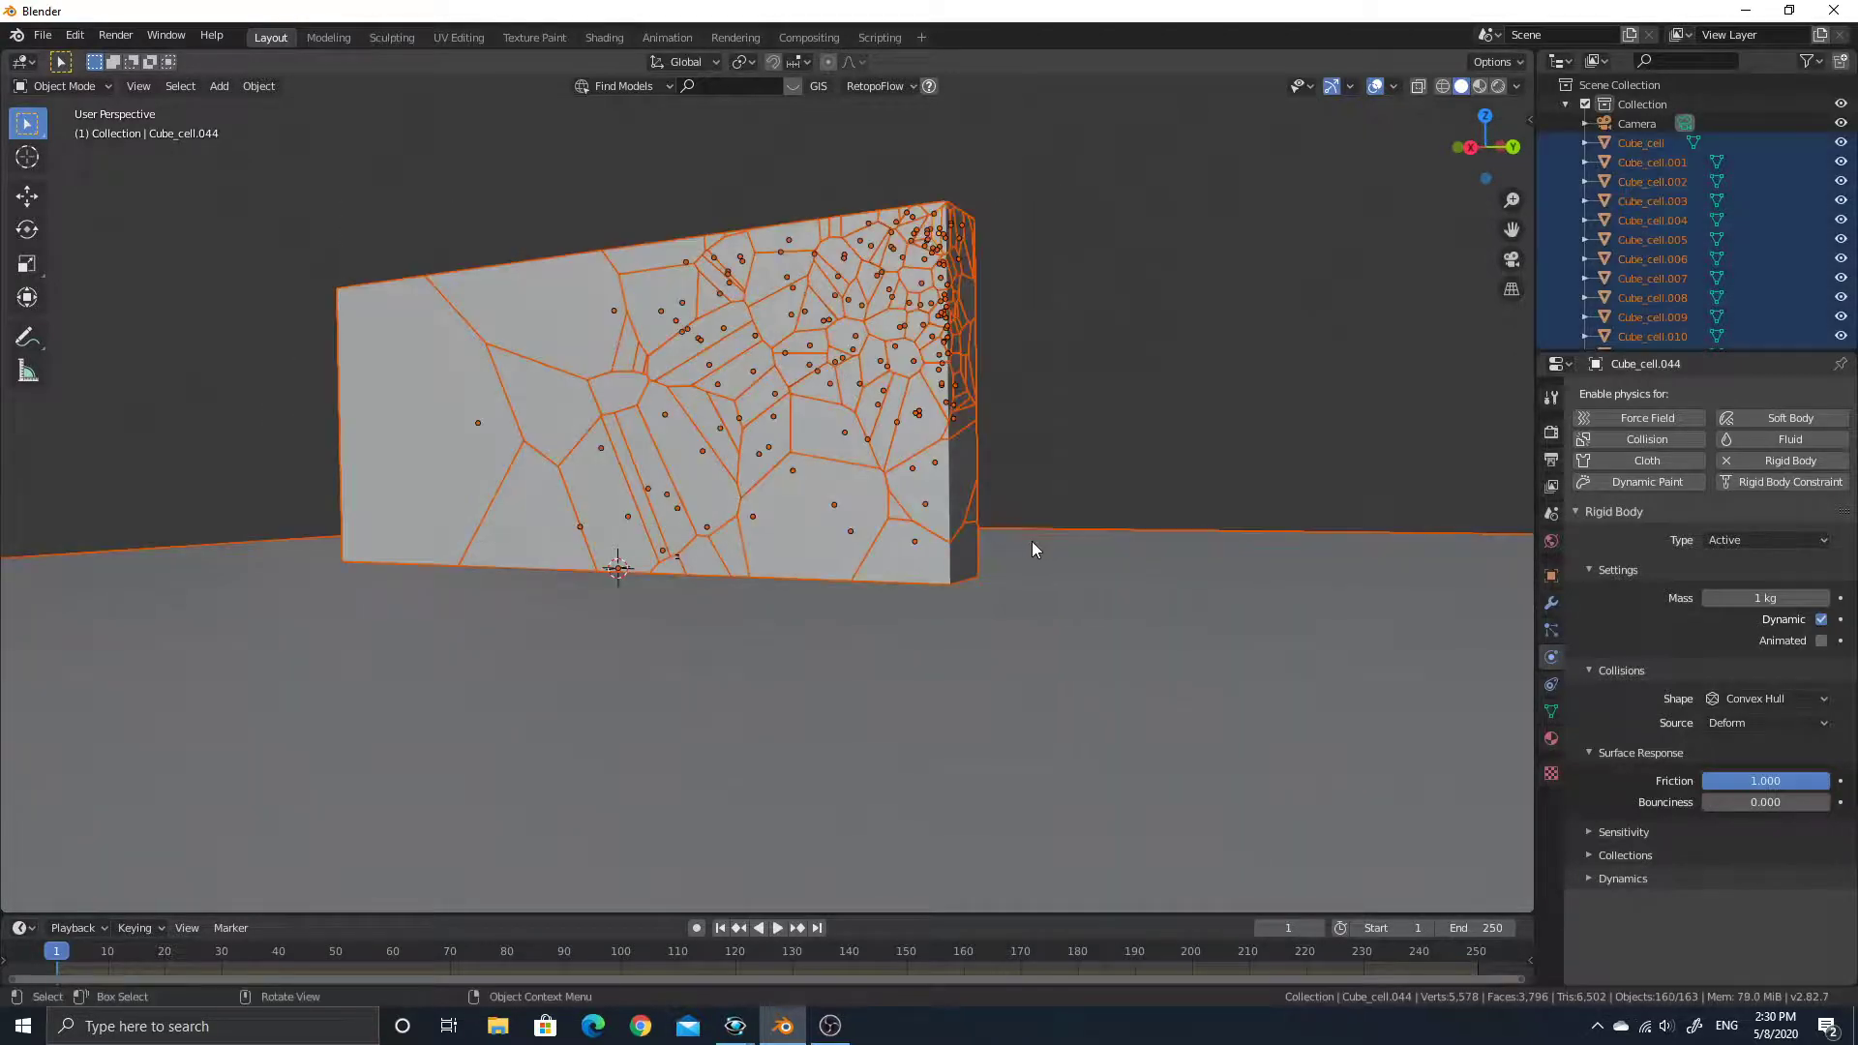
Copy Cube_cell.044's rigid body settings to all selected cells with Rigid Body > Copy from Active
middle_drag(1240, 568, 331, 160)
click(258, 86)
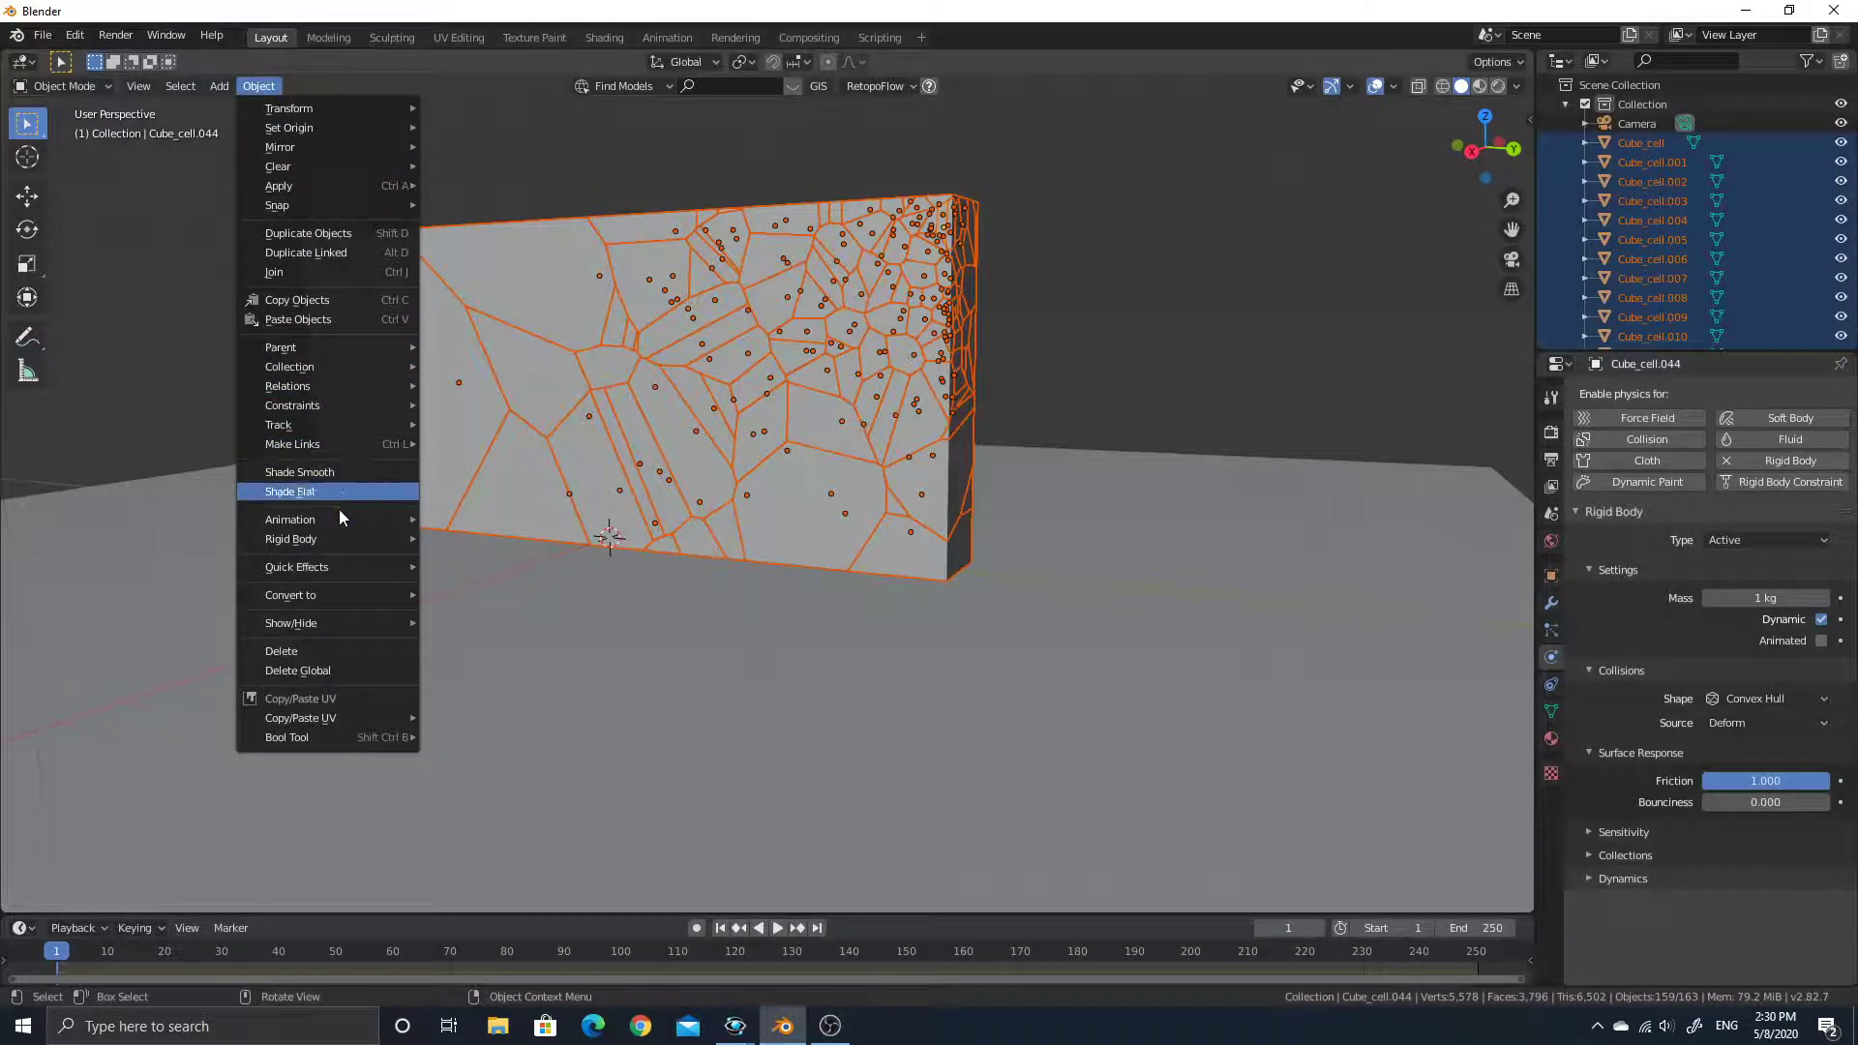
mouse_move(346, 538)
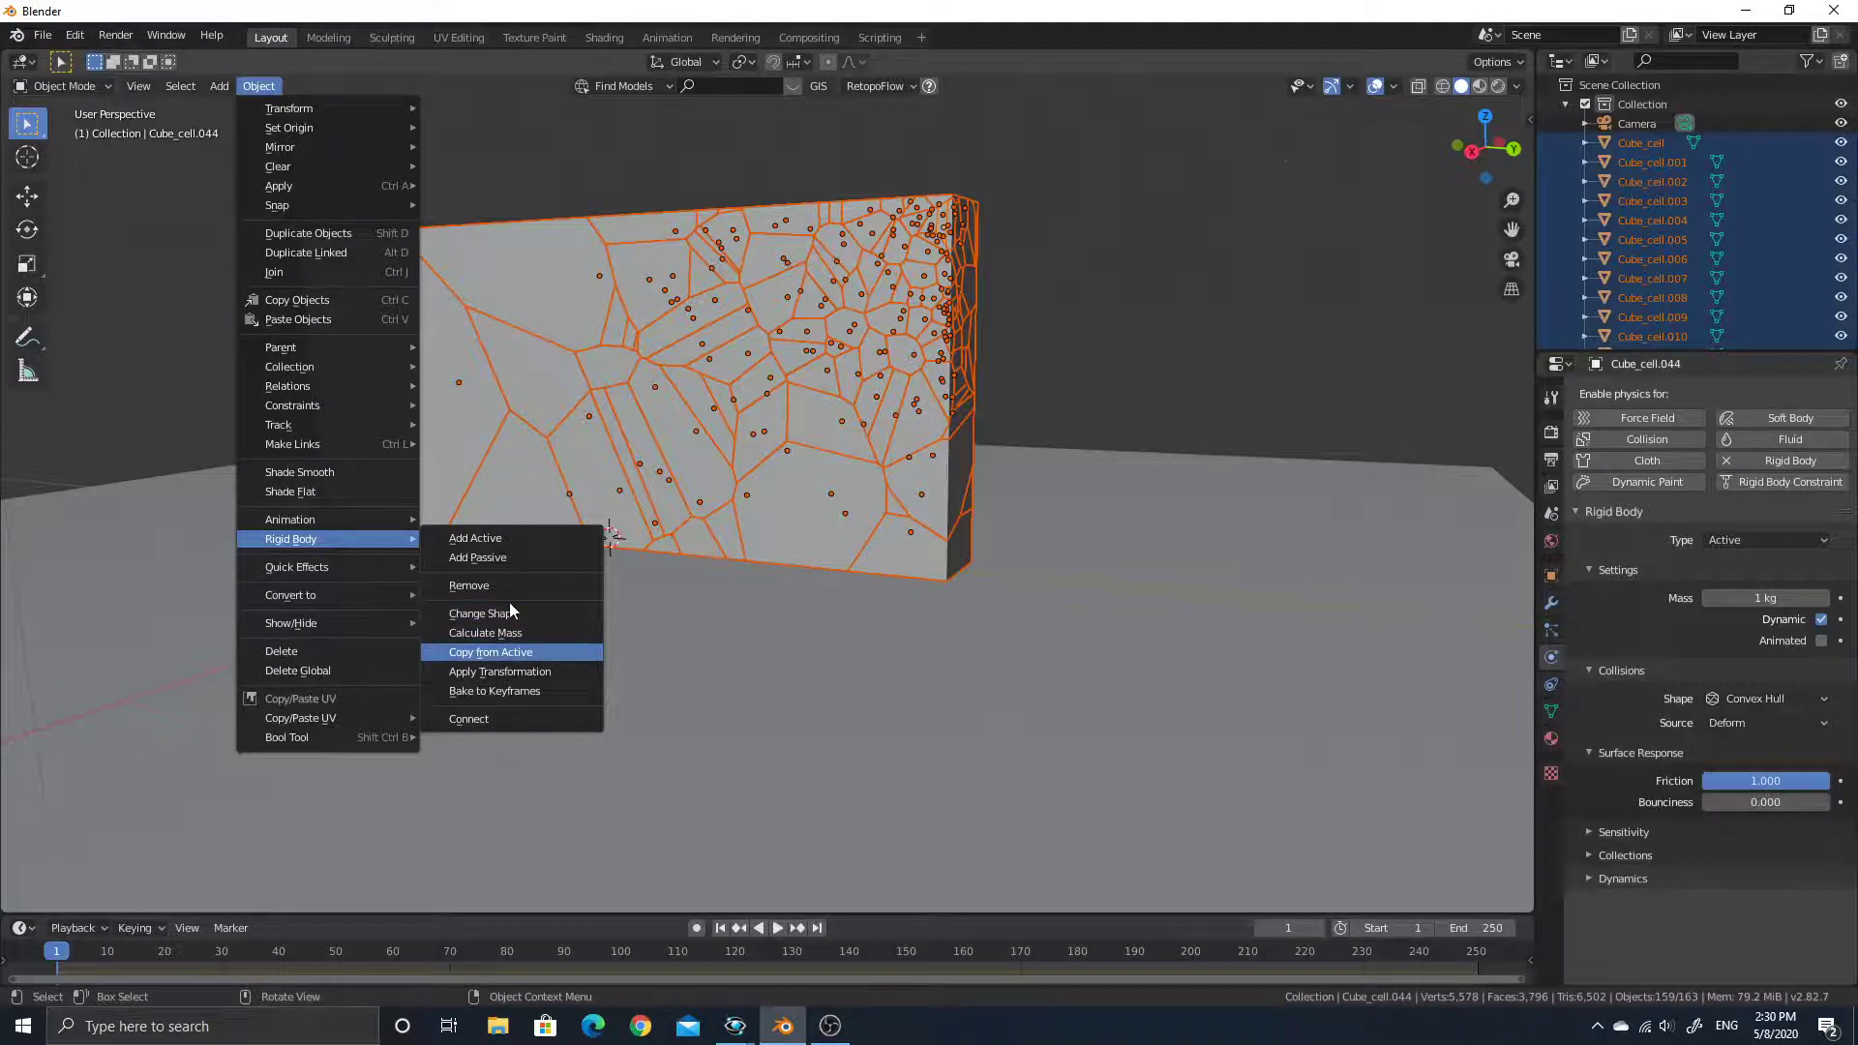
click(532, 651)
middle_drag(774, 269, 1117, 328)
Select Cube_cell.092 and test-play the simulation, then stop and rewind
click(1049, 267)
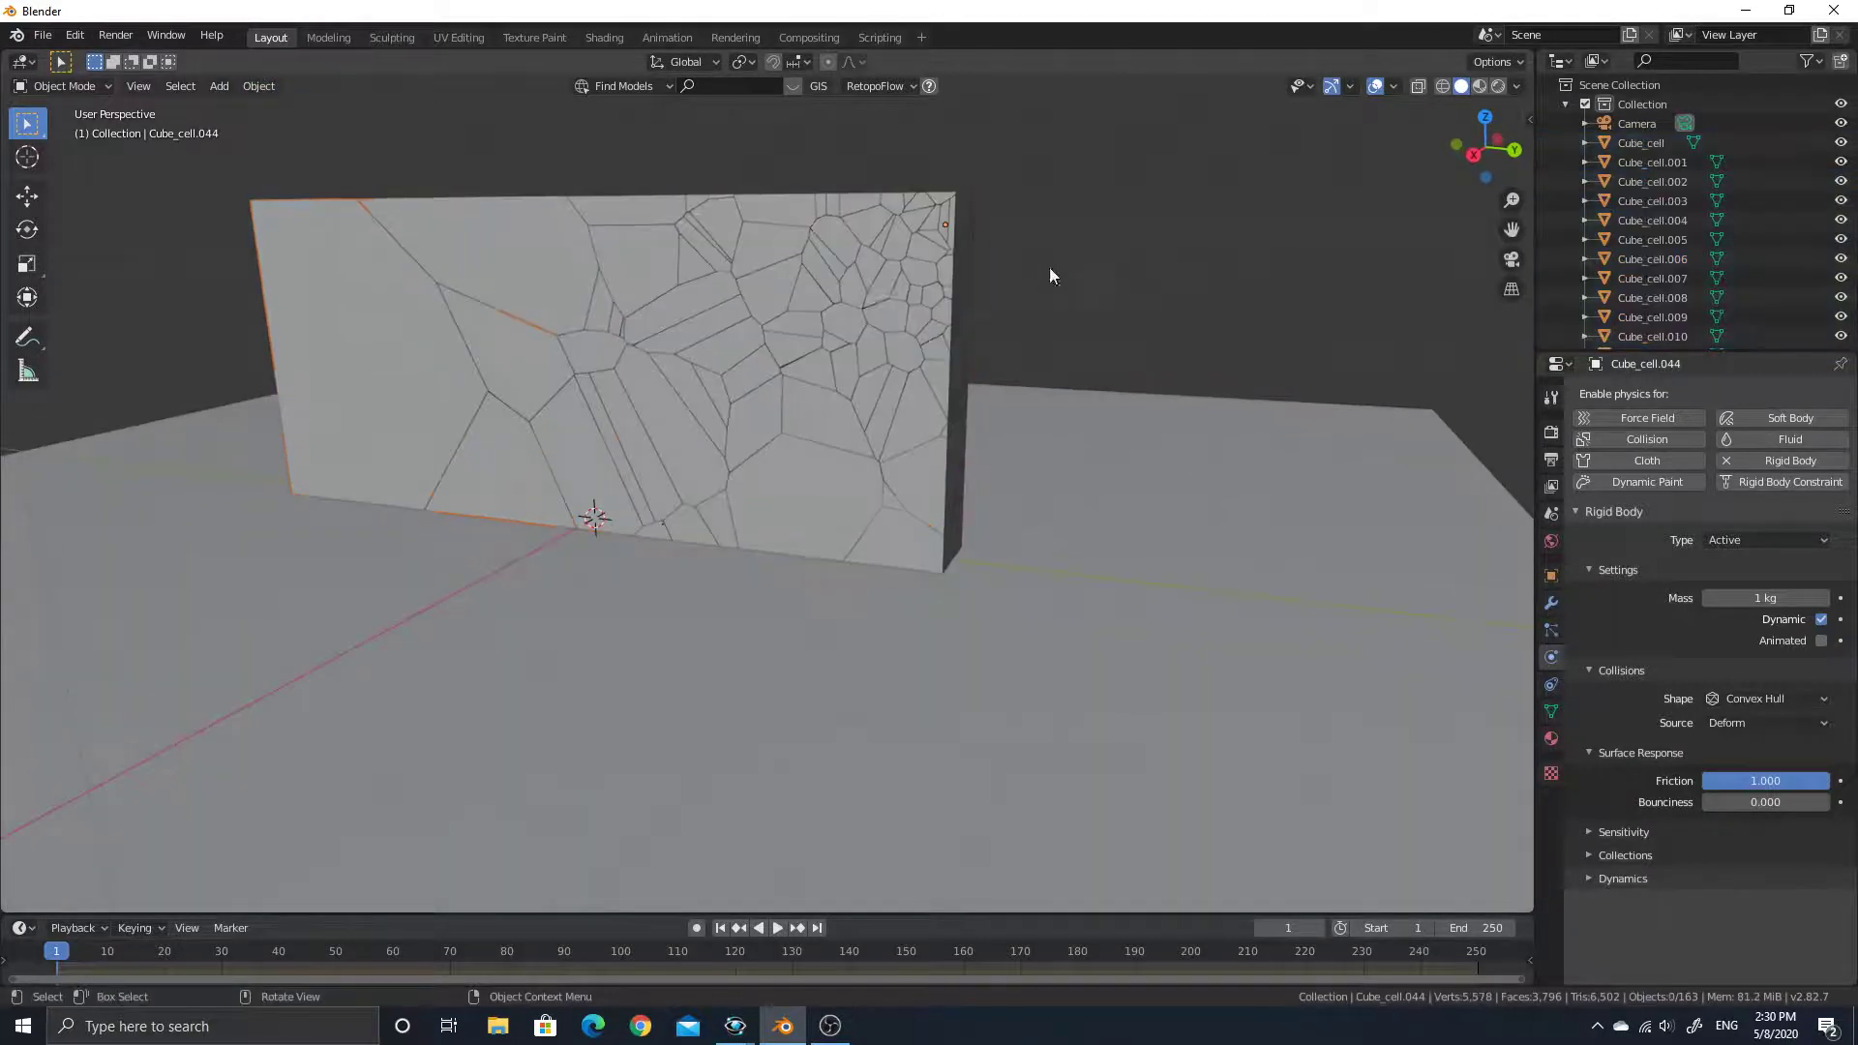
click(915, 271)
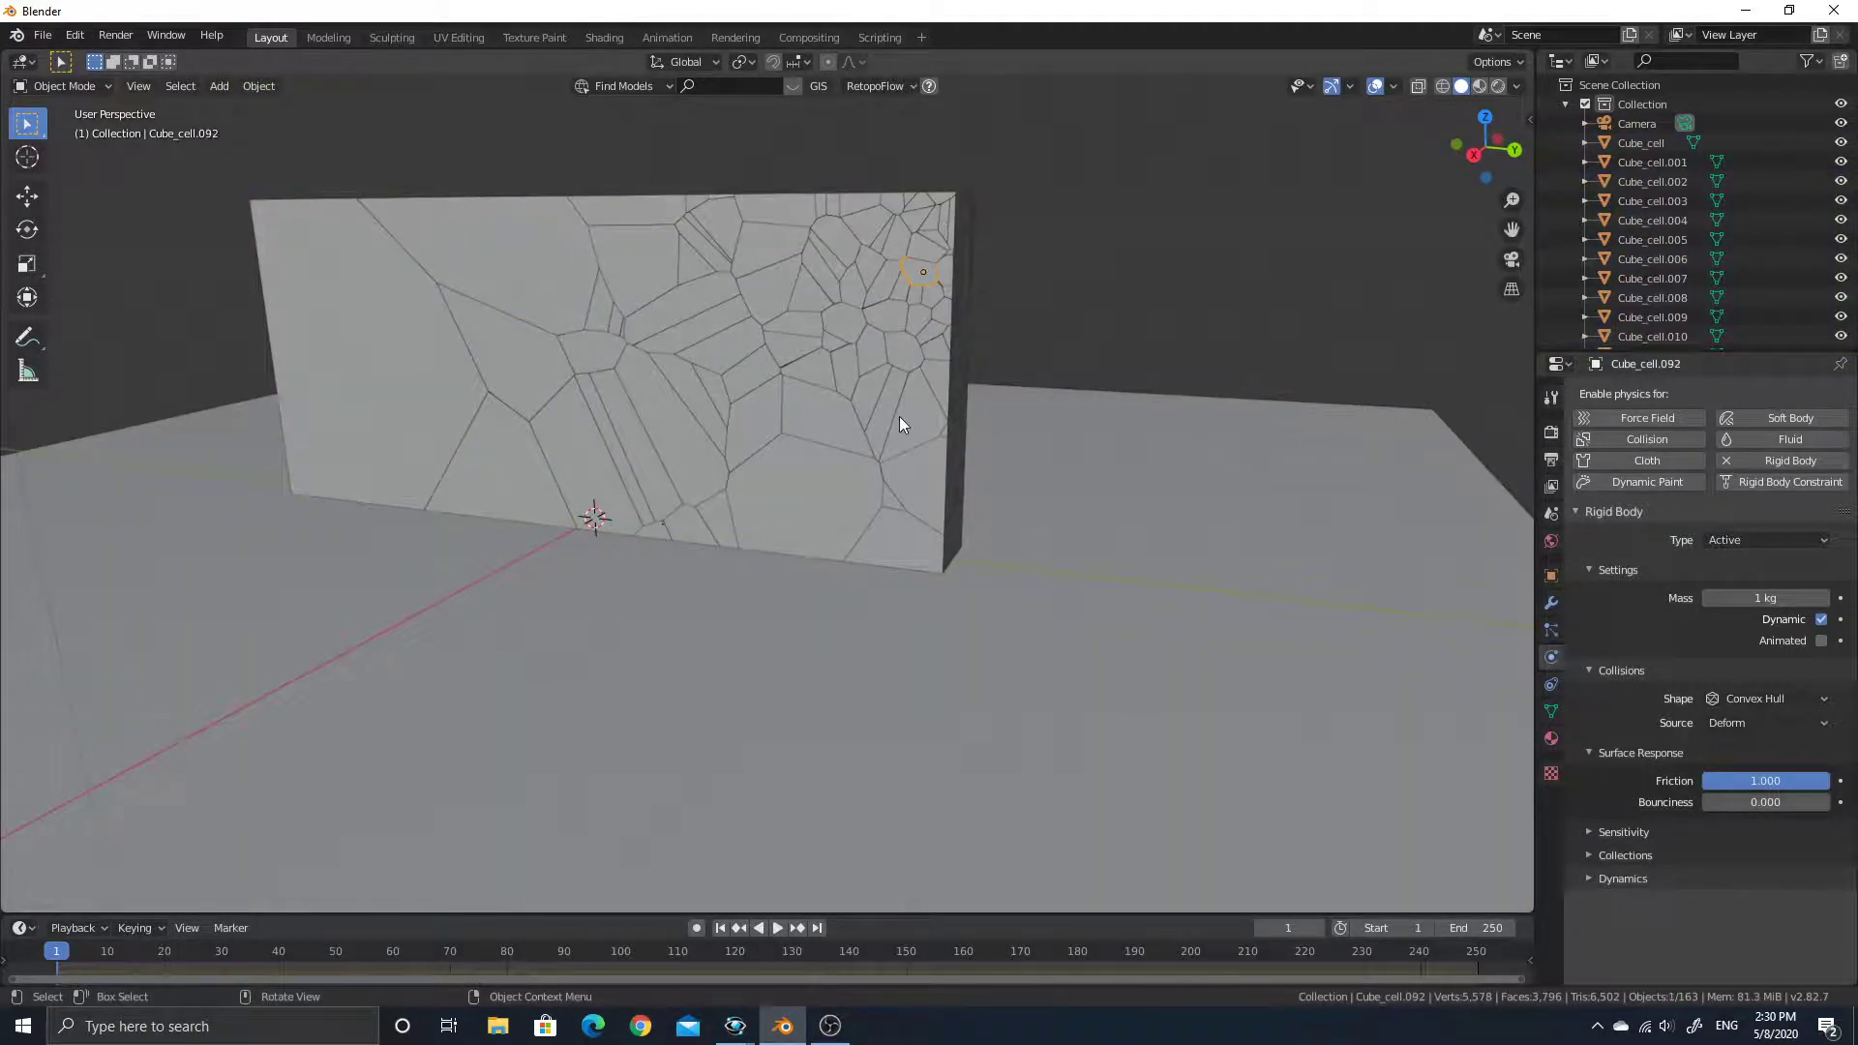
click(777, 927)
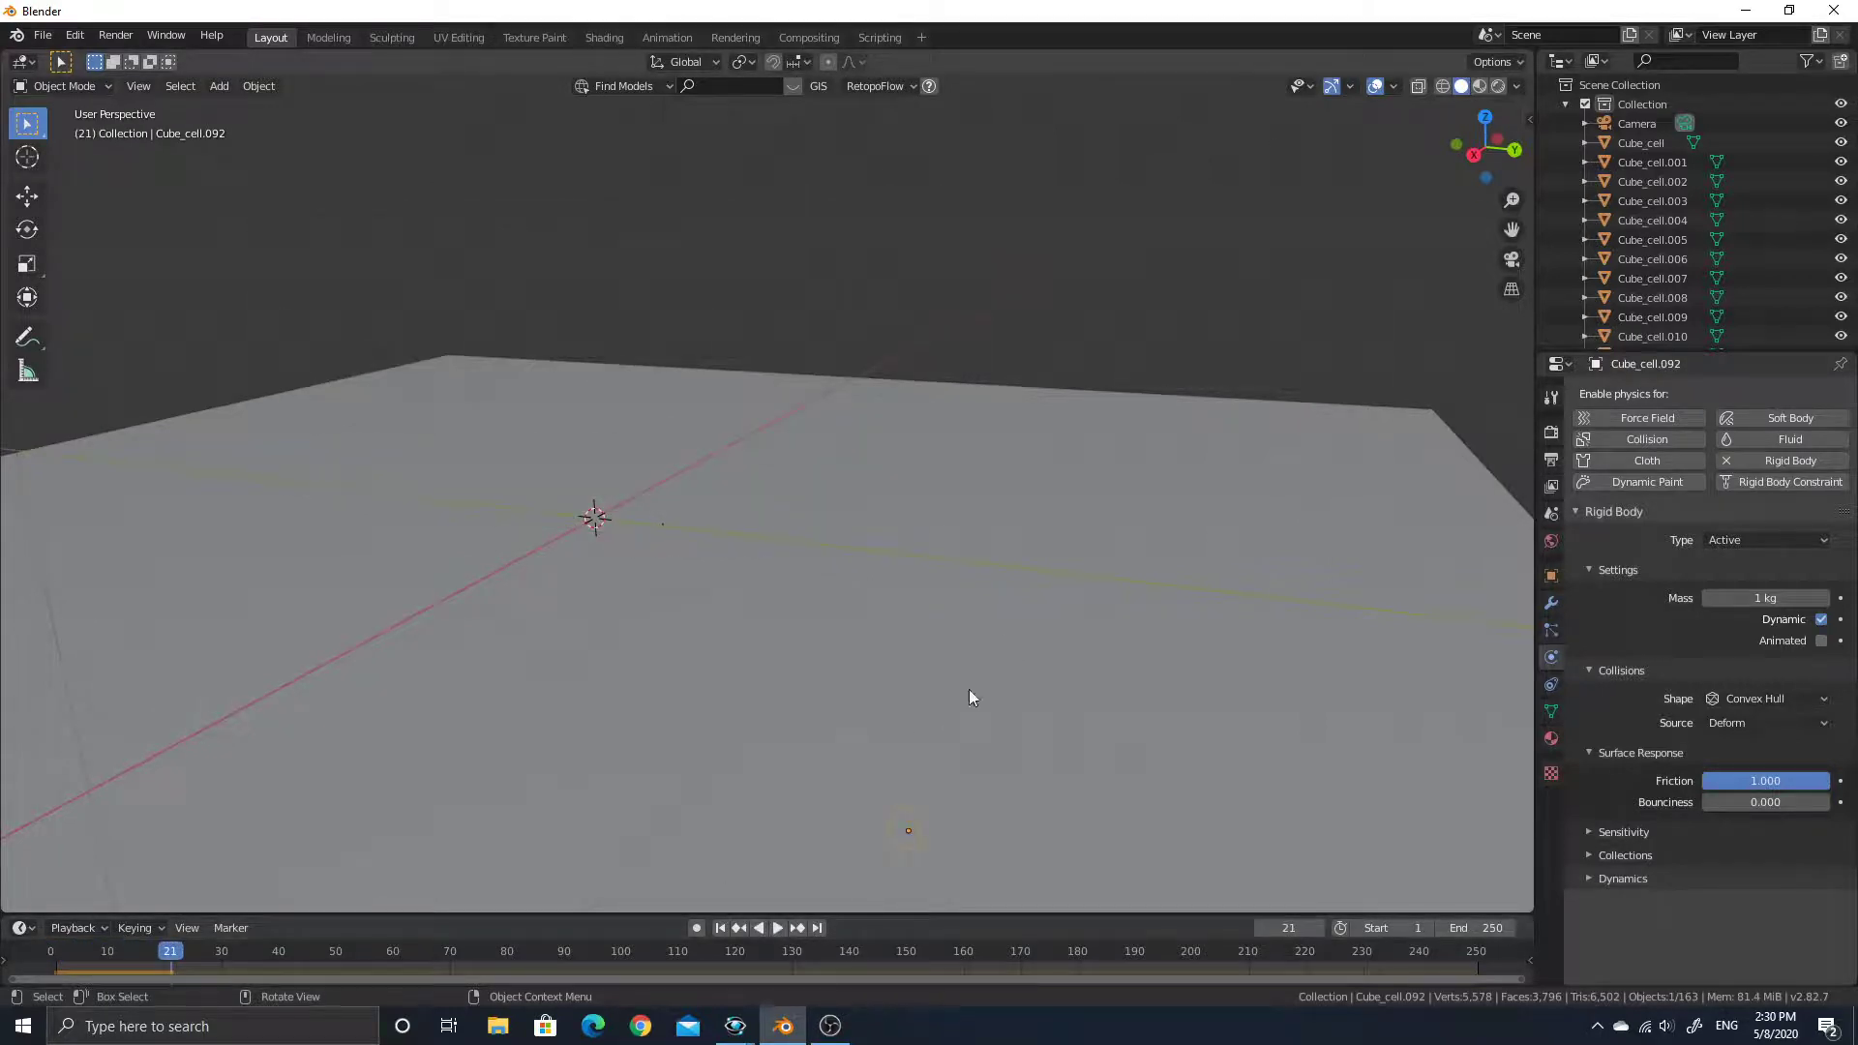
key(Escape)
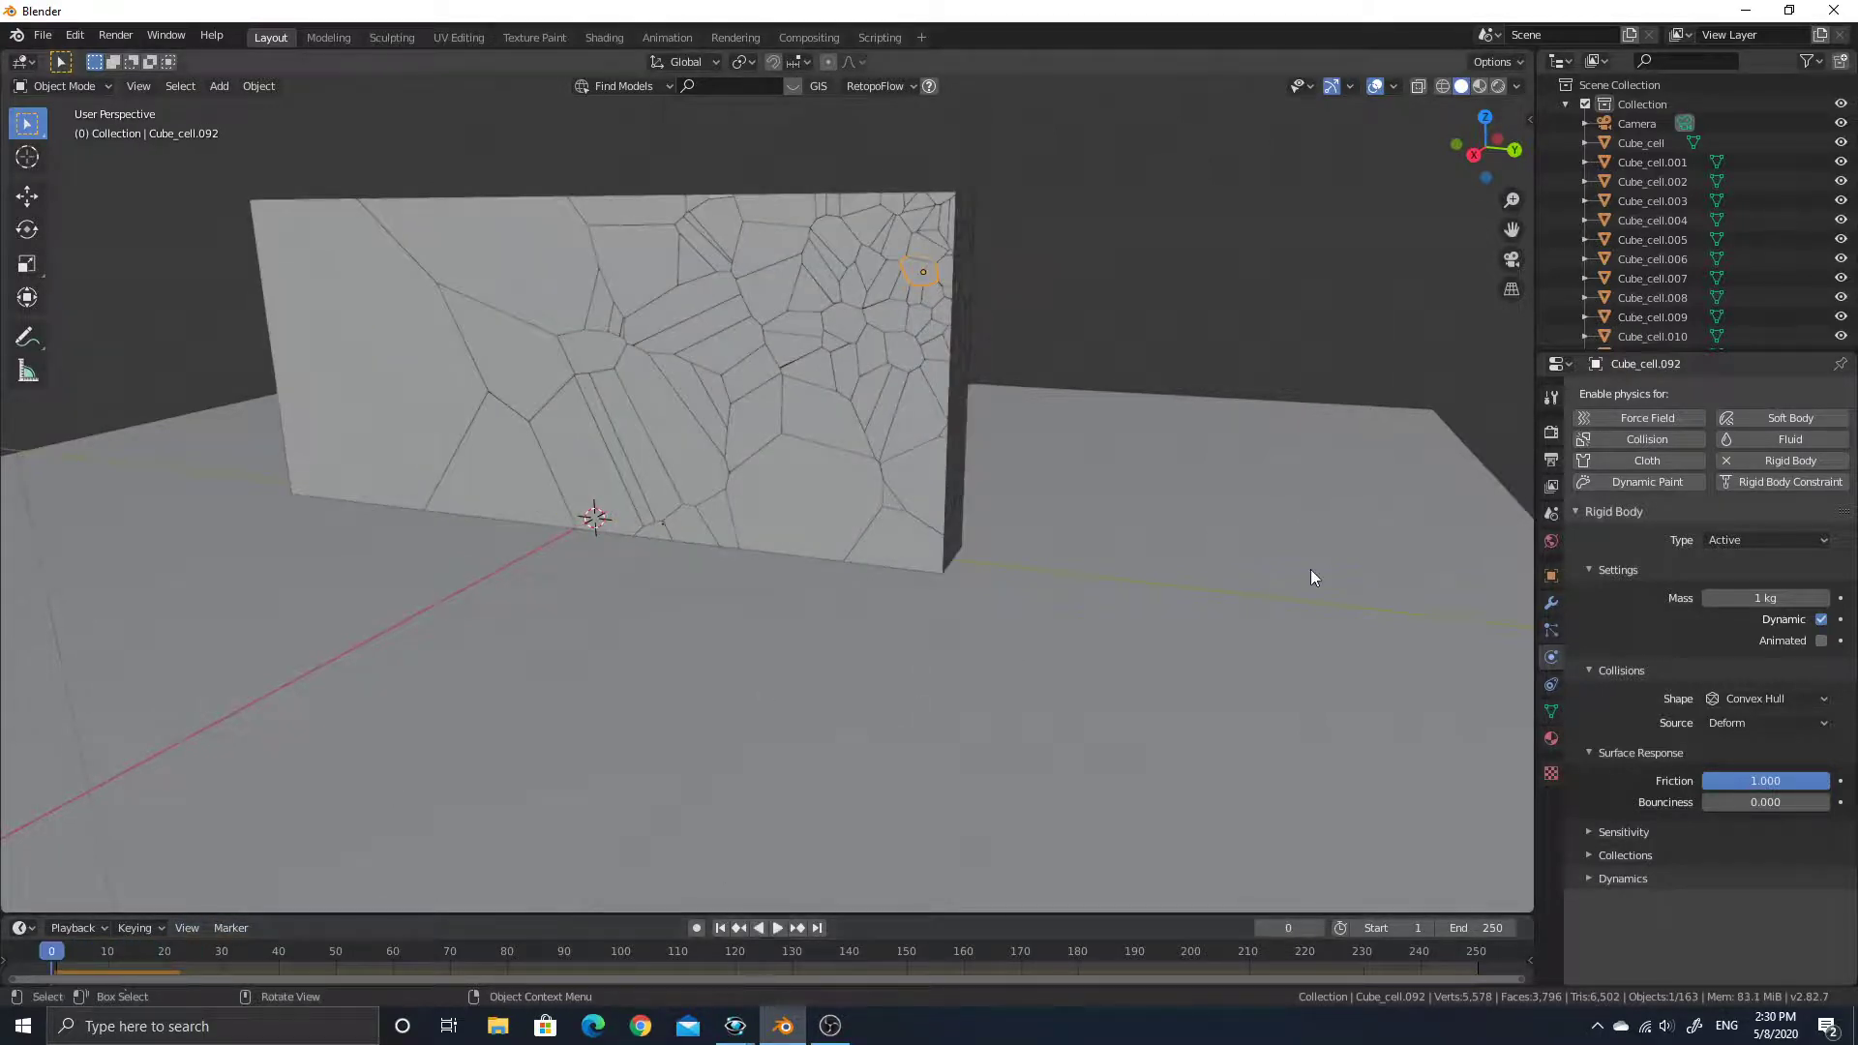
Make the floor plane a Passive rigid body, then replay the simulation
click(1310, 569)
click(1765, 464)
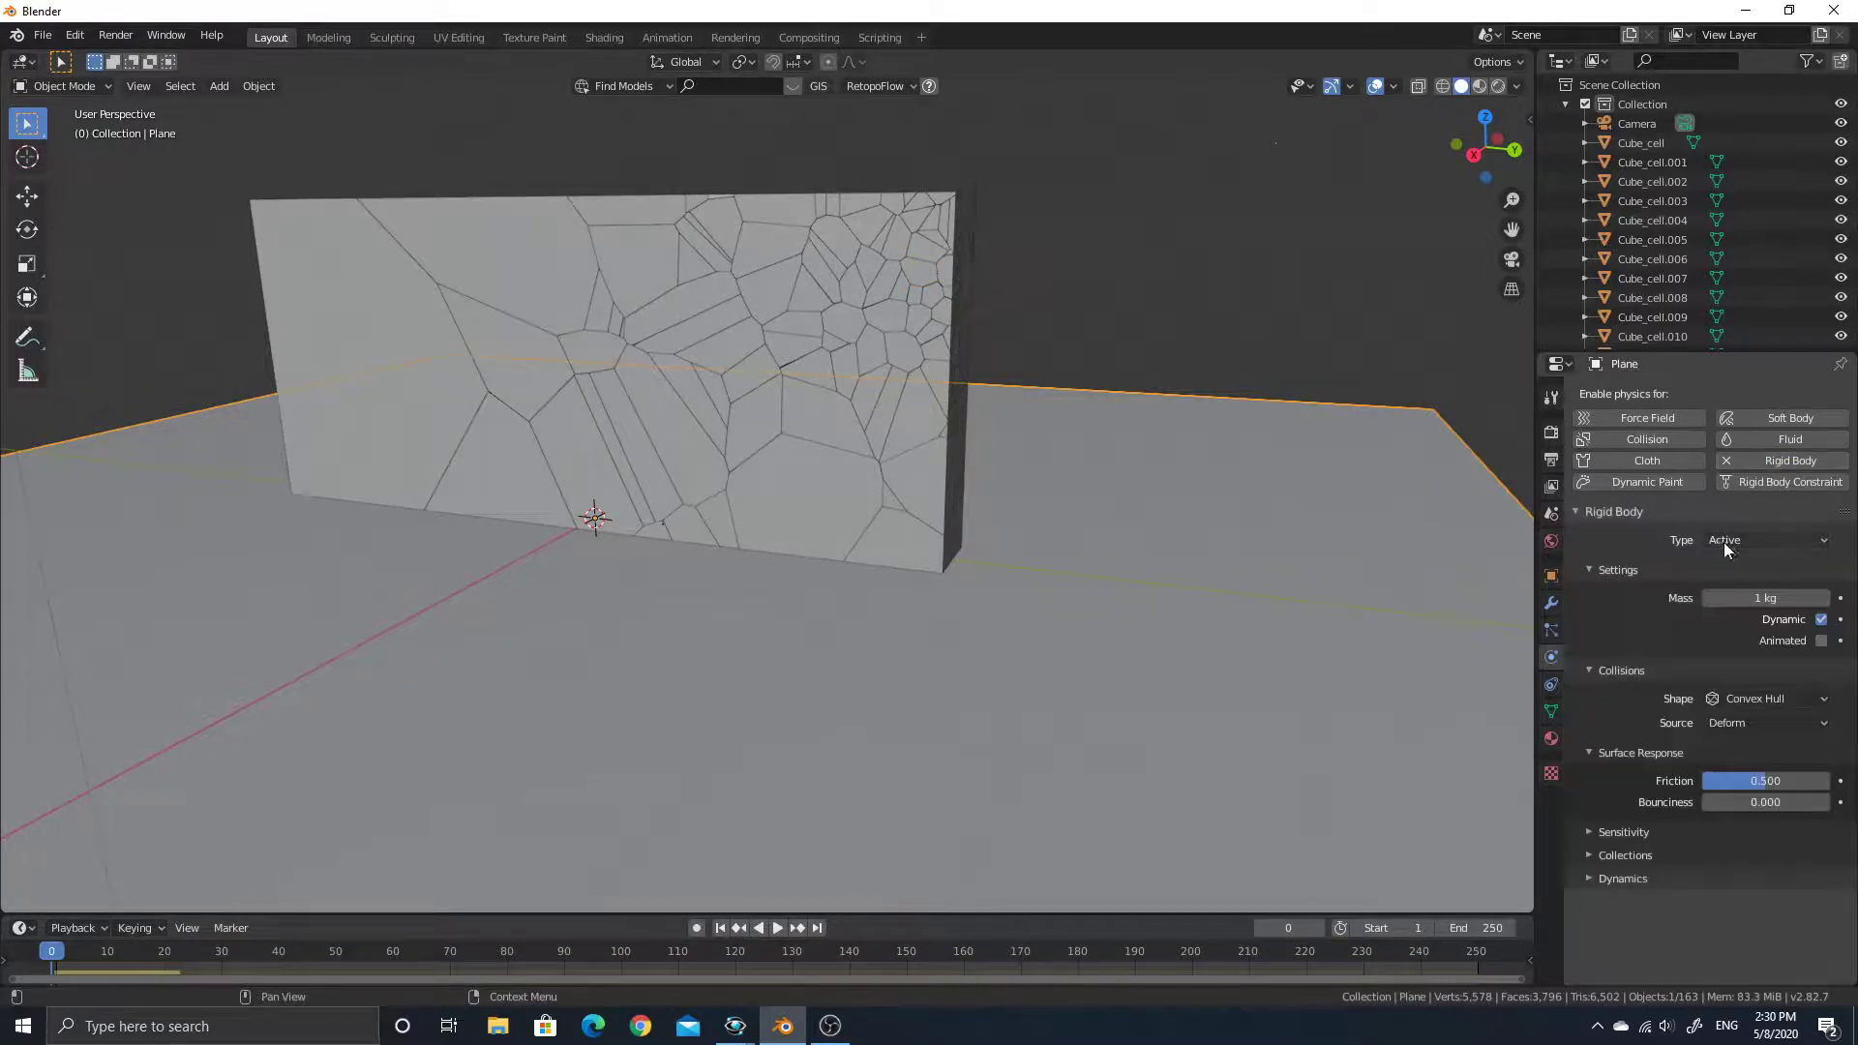
click(1746, 543)
click(1759, 583)
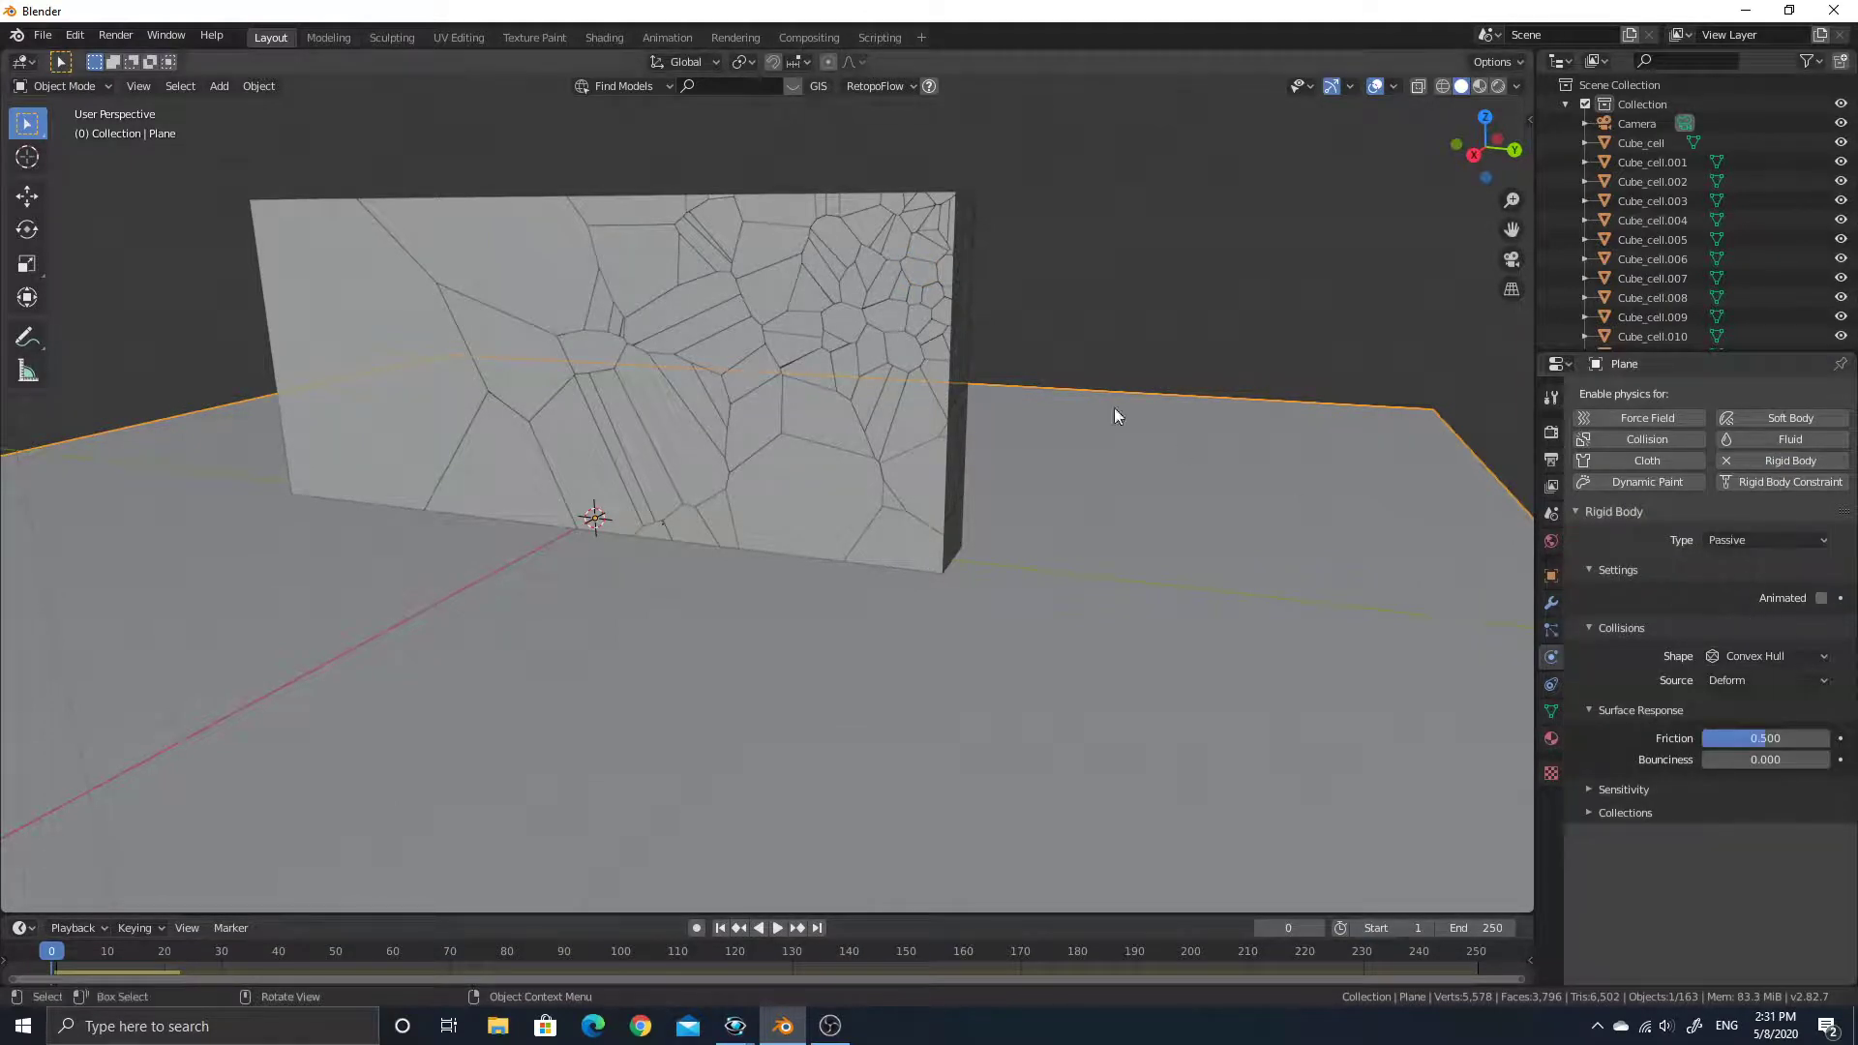
click(1136, 297)
click(777, 928)
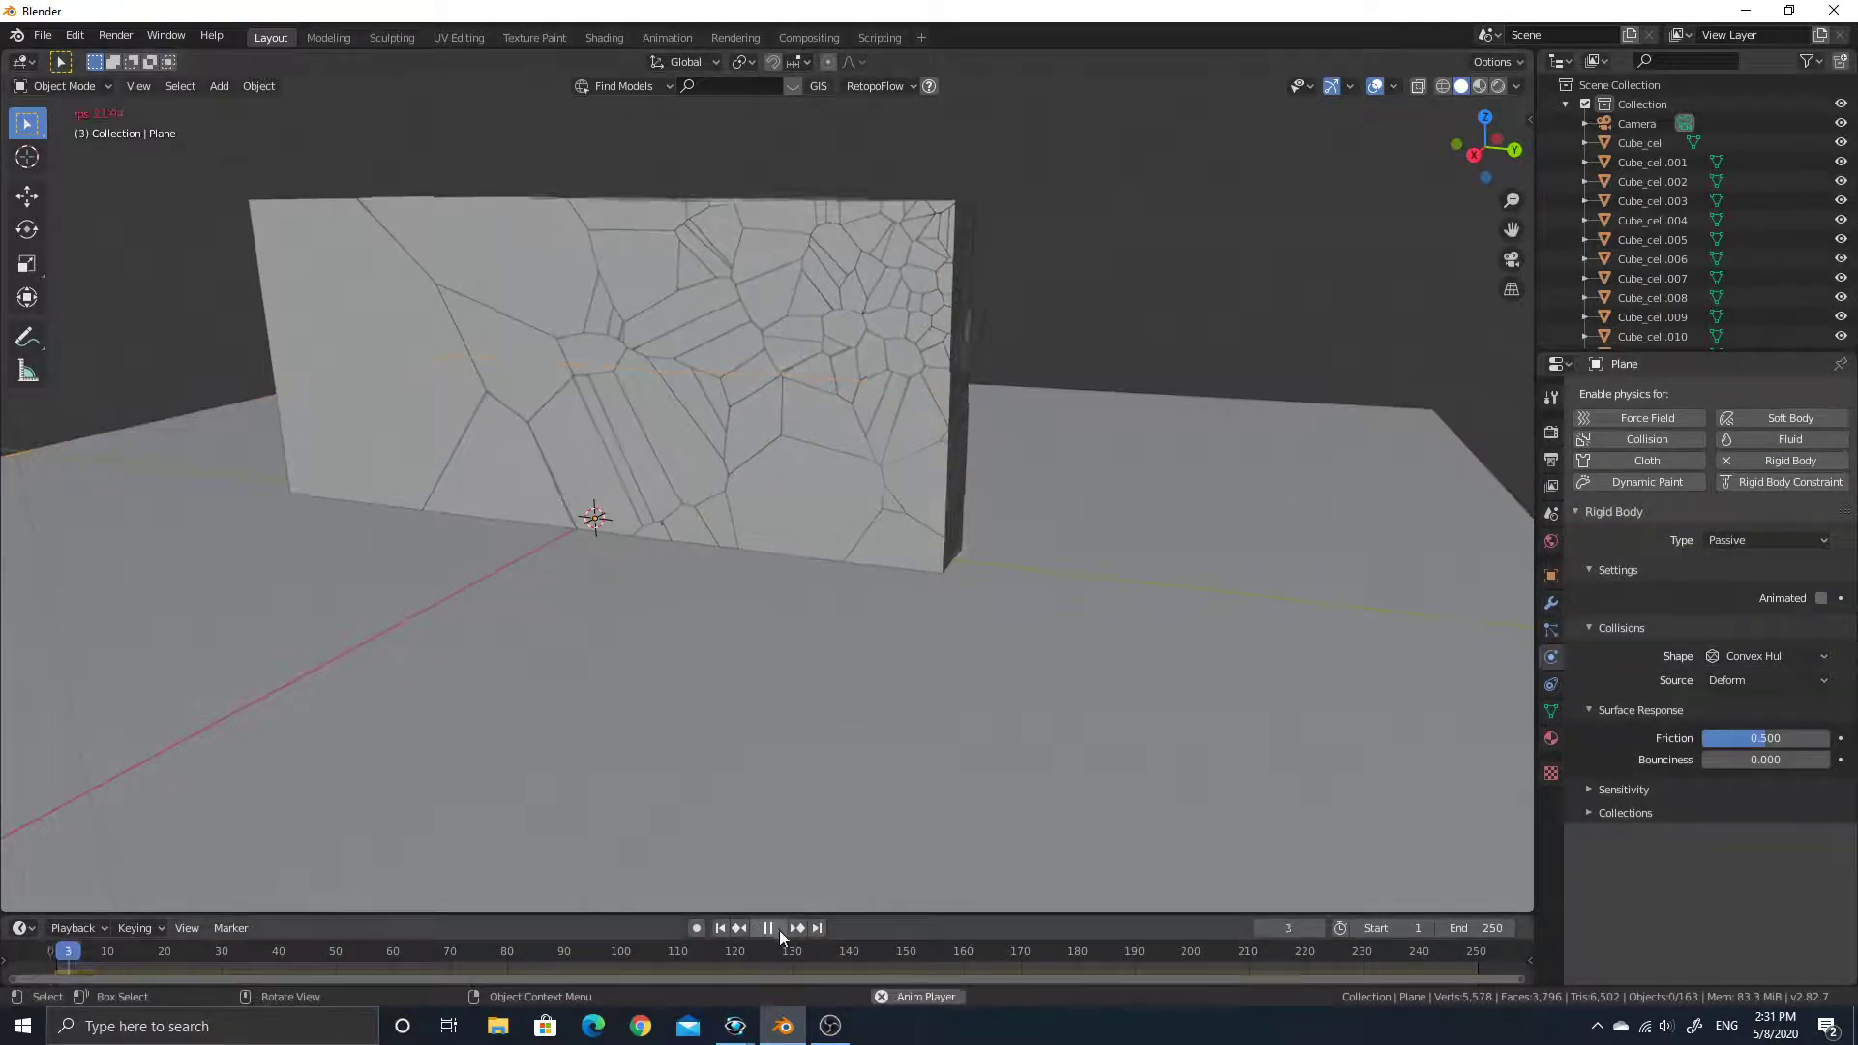
Pause mid-collapse, rewind to frame 0 with the wall intact, and select Cube_cell.048
click(779, 929)
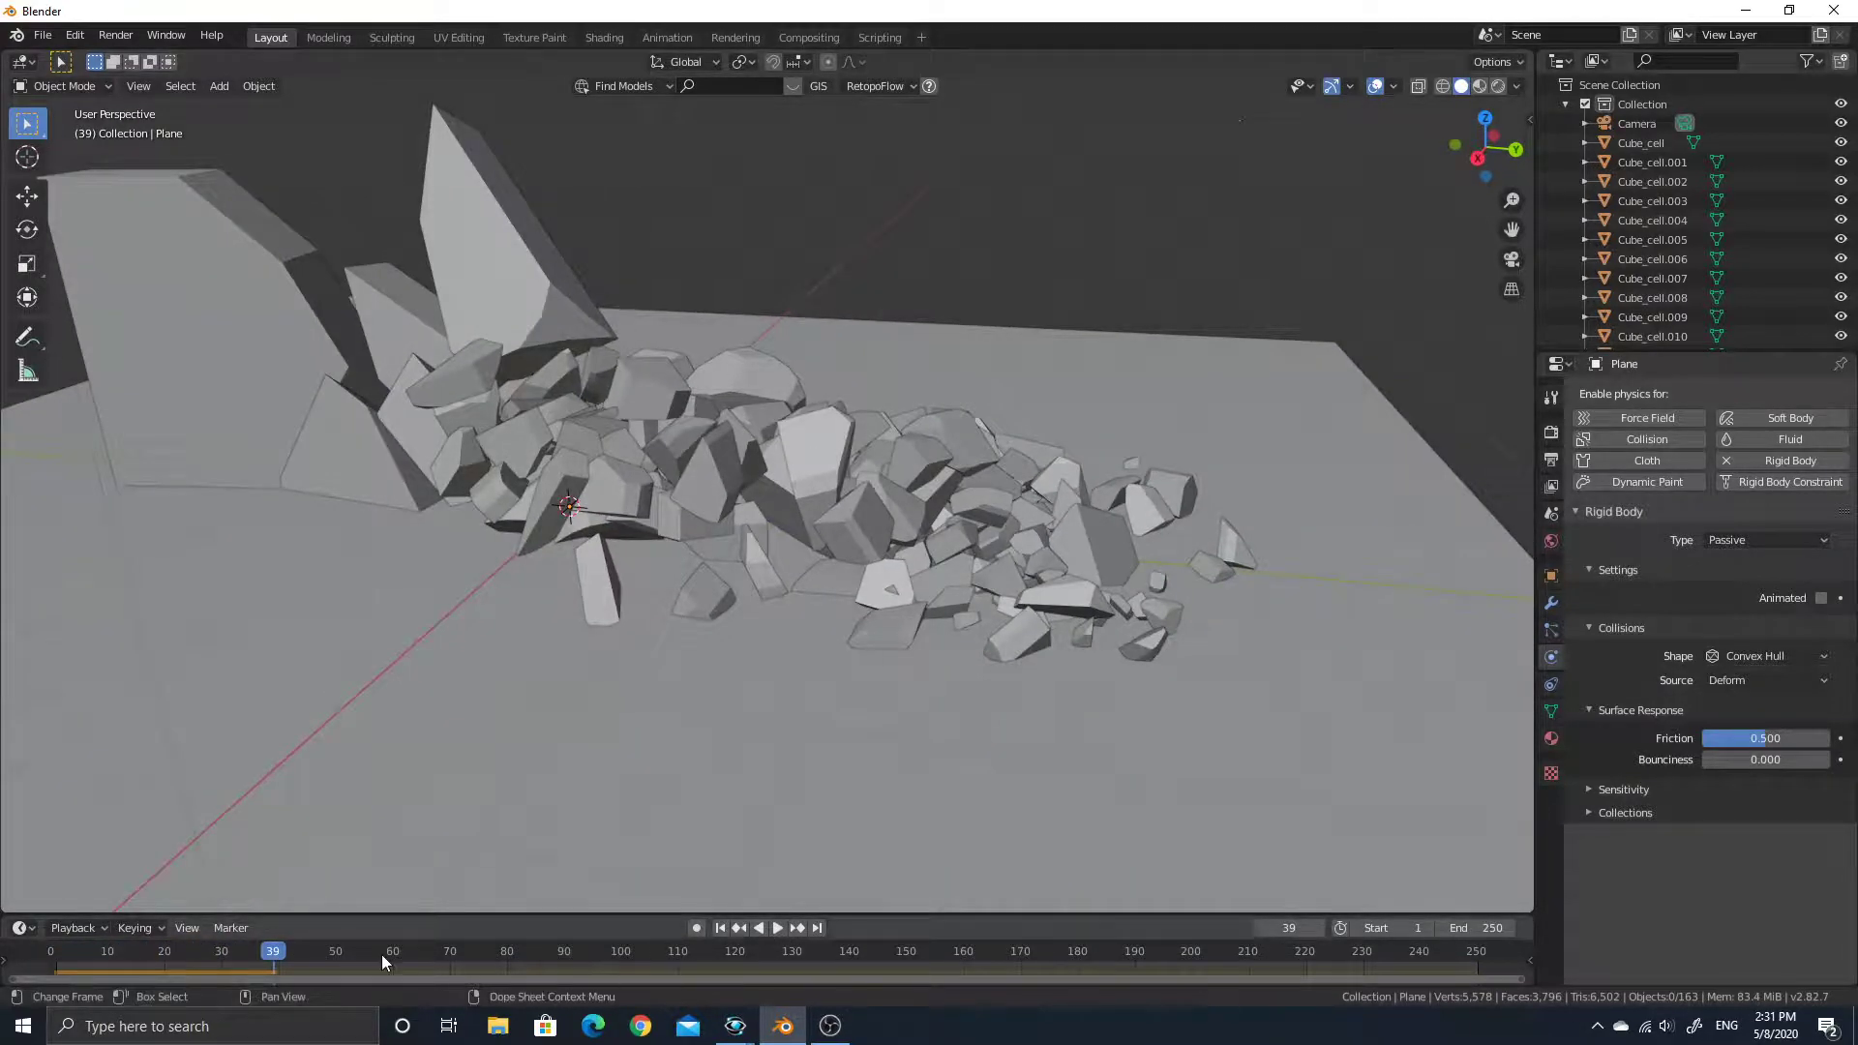
drag(273, 951, 50, 958)
click(951, 224)
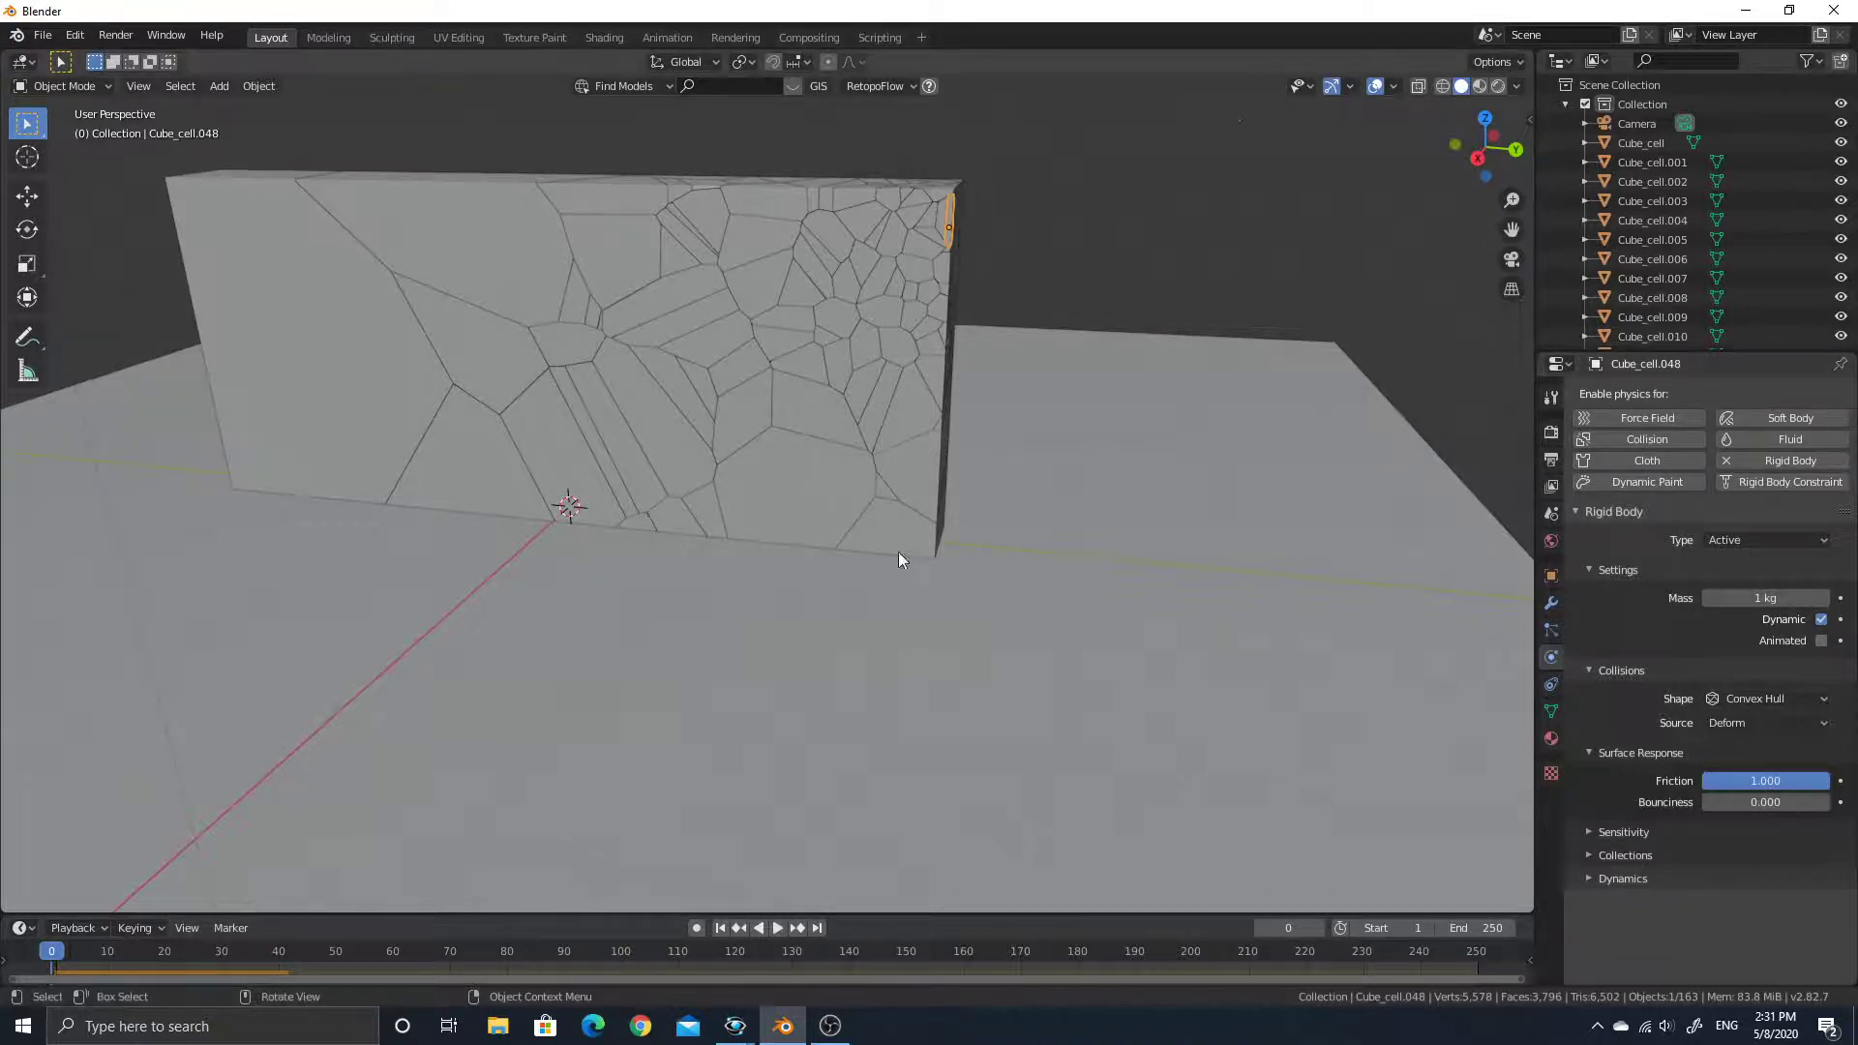
Box-select all wall cells and calculate their mass from the Brick (Pressed) material
middle_drag(1169, 606, 654, 354)
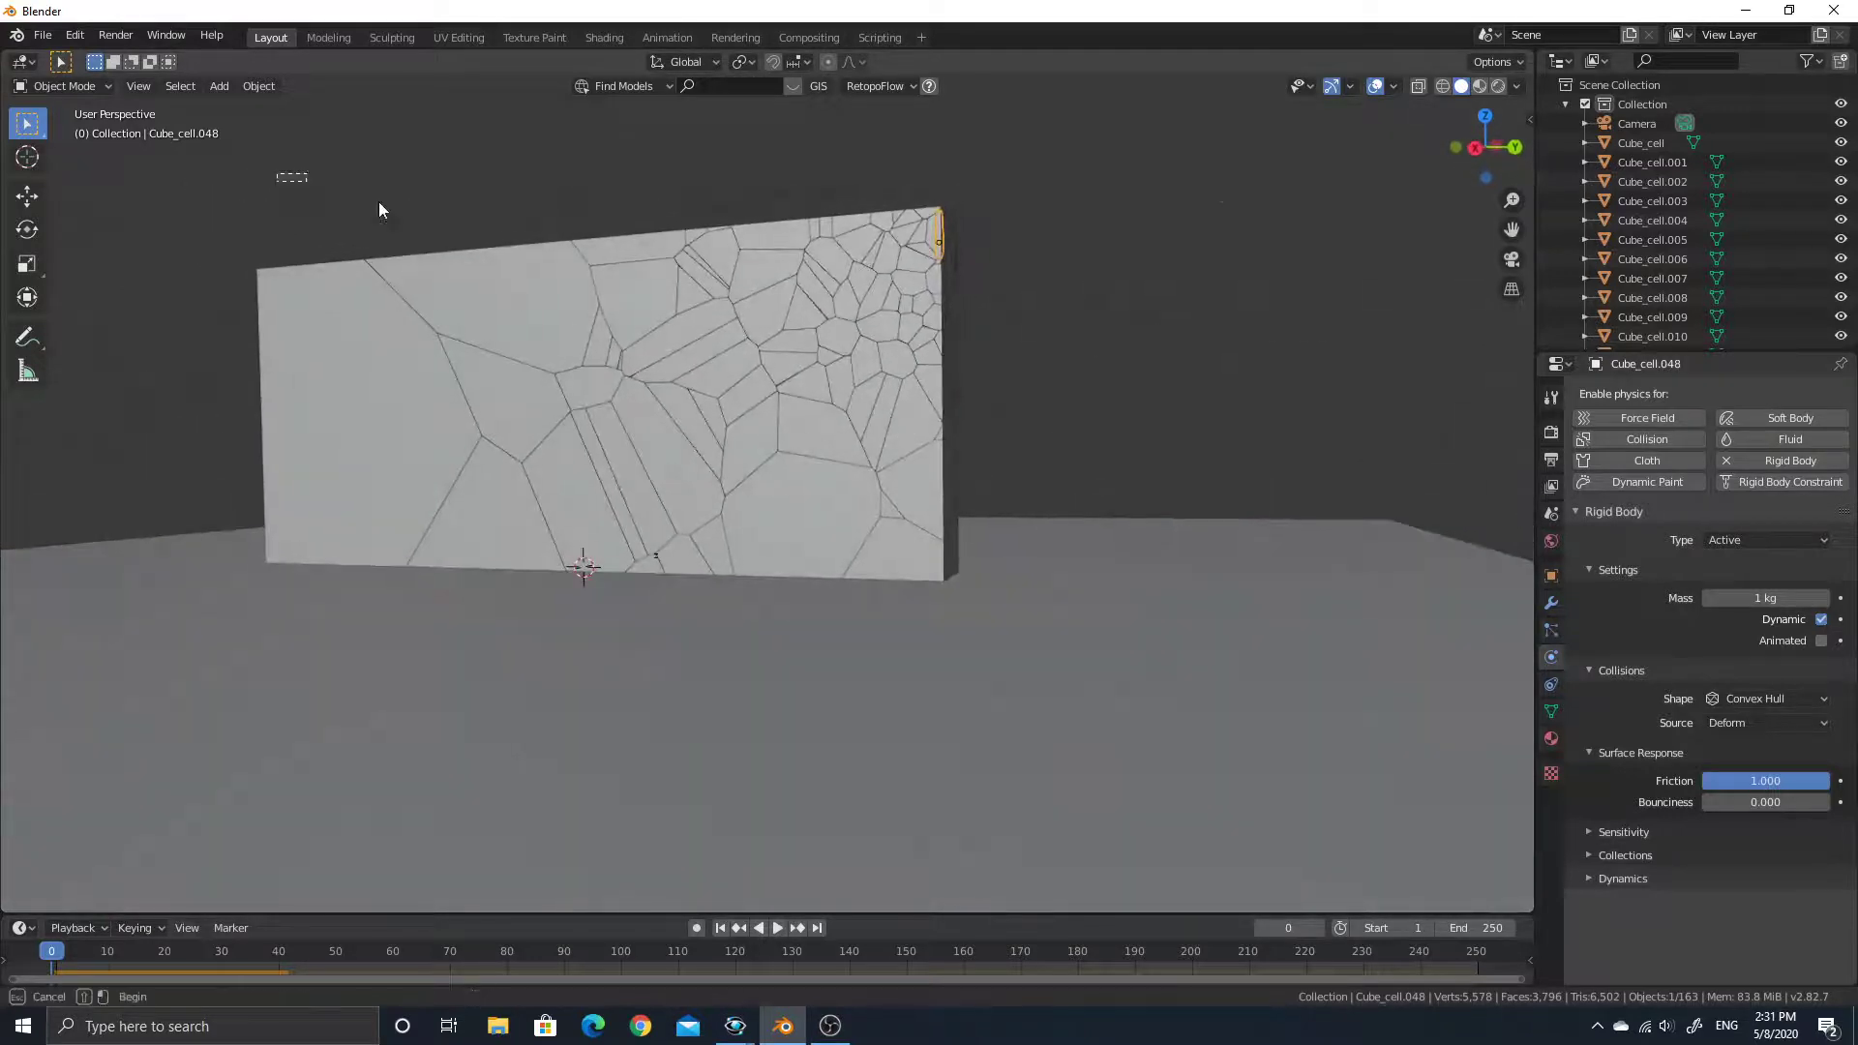
drag(278, 174, 1014, 554)
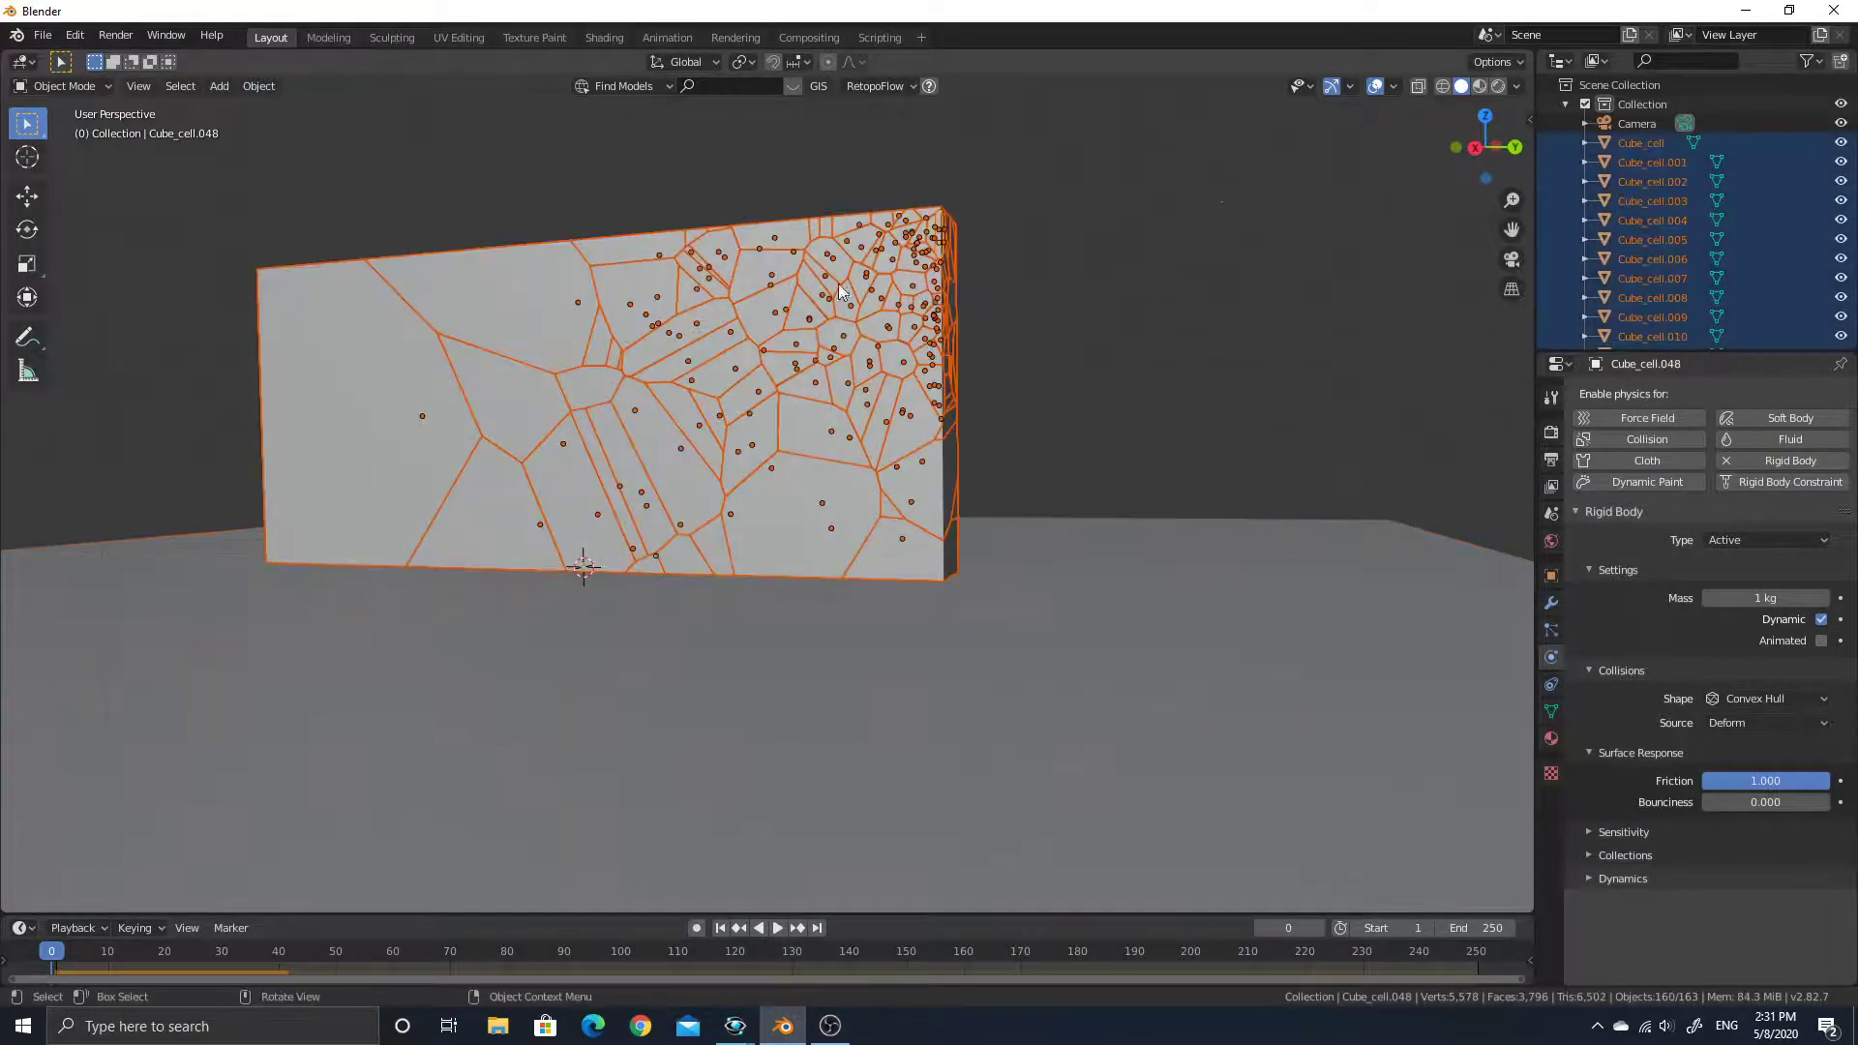
click(259, 85)
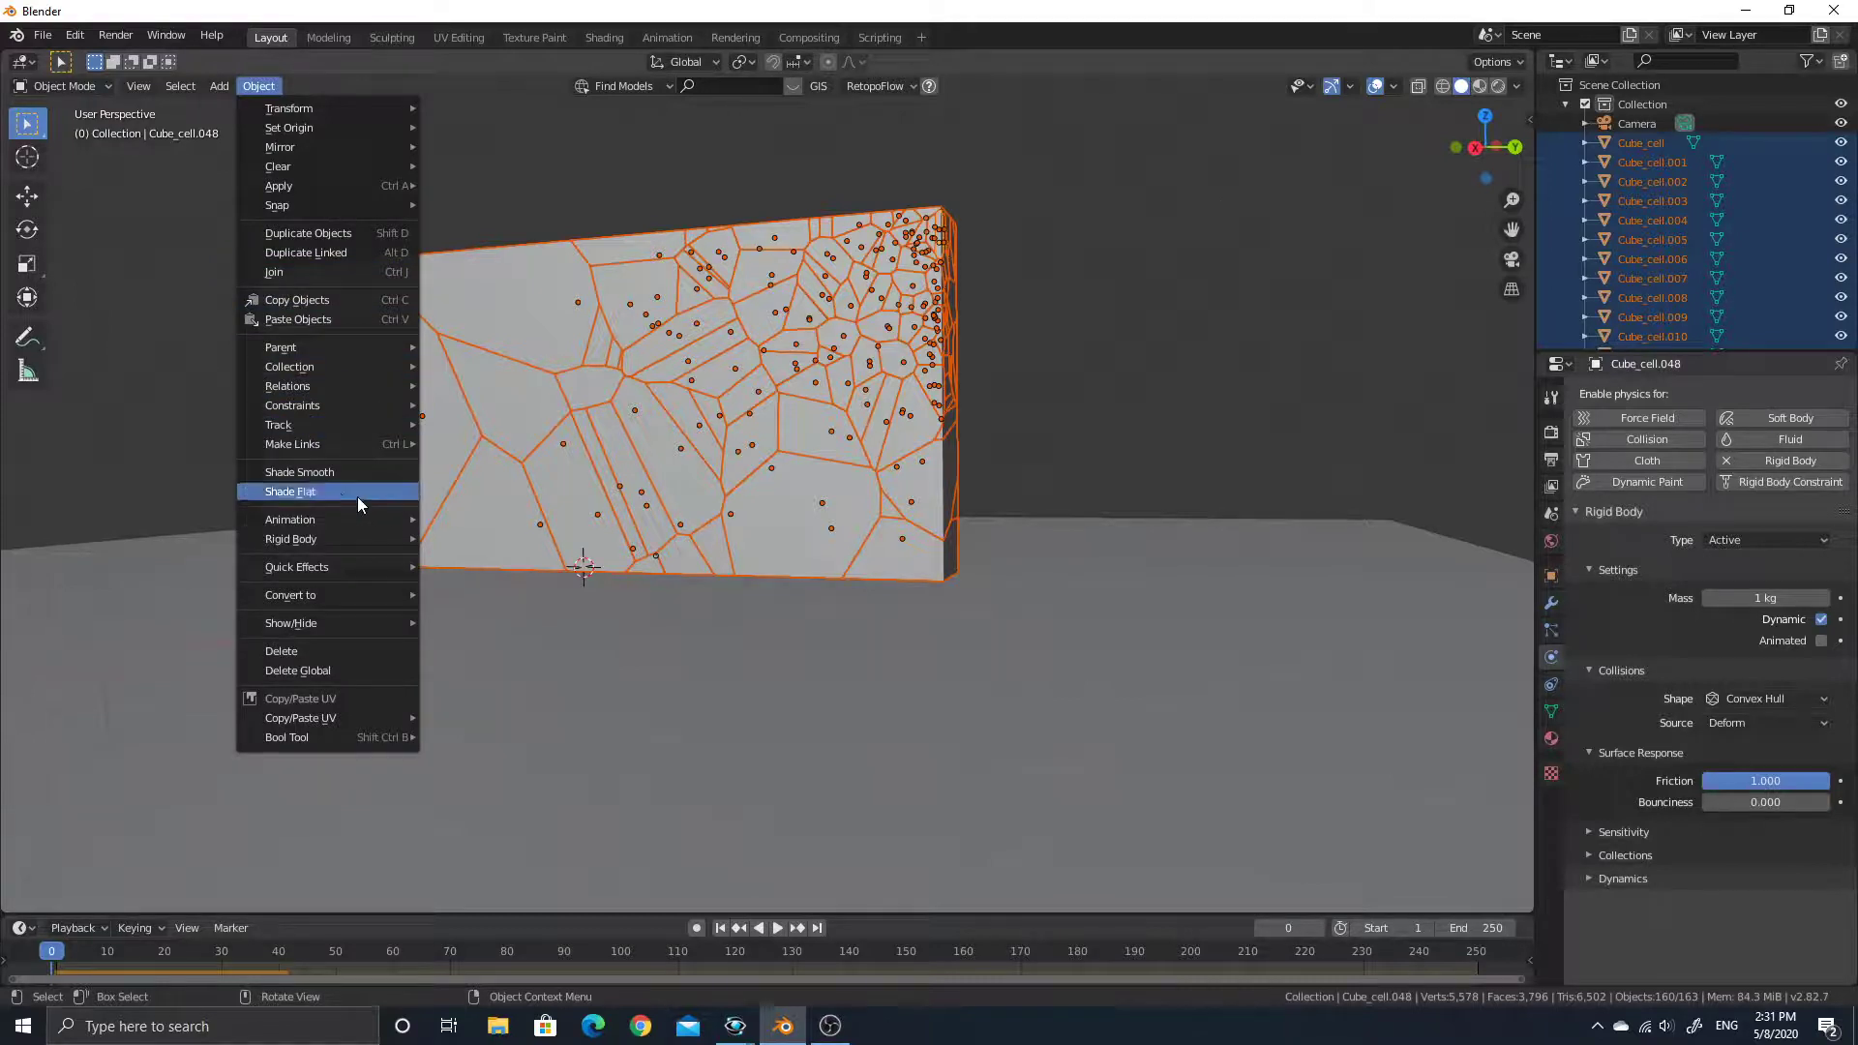
mouse_move(344, 541)
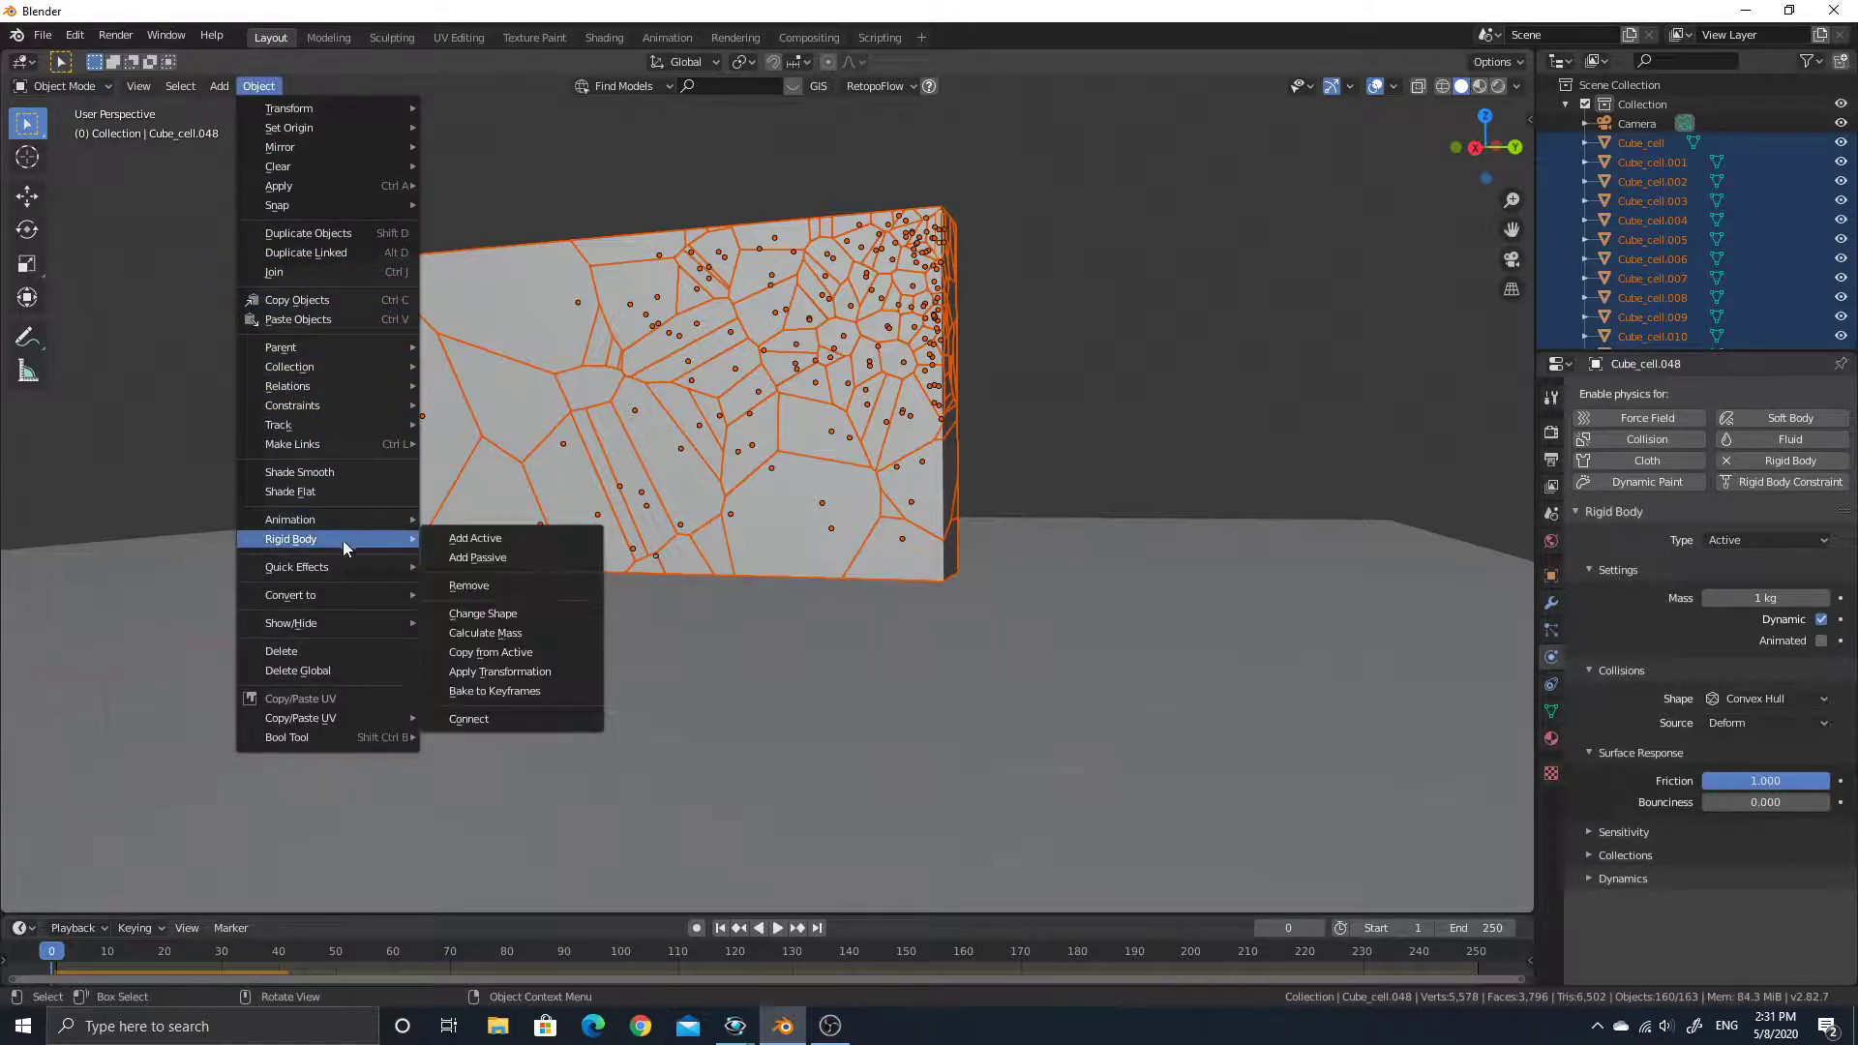
click(543, 635)
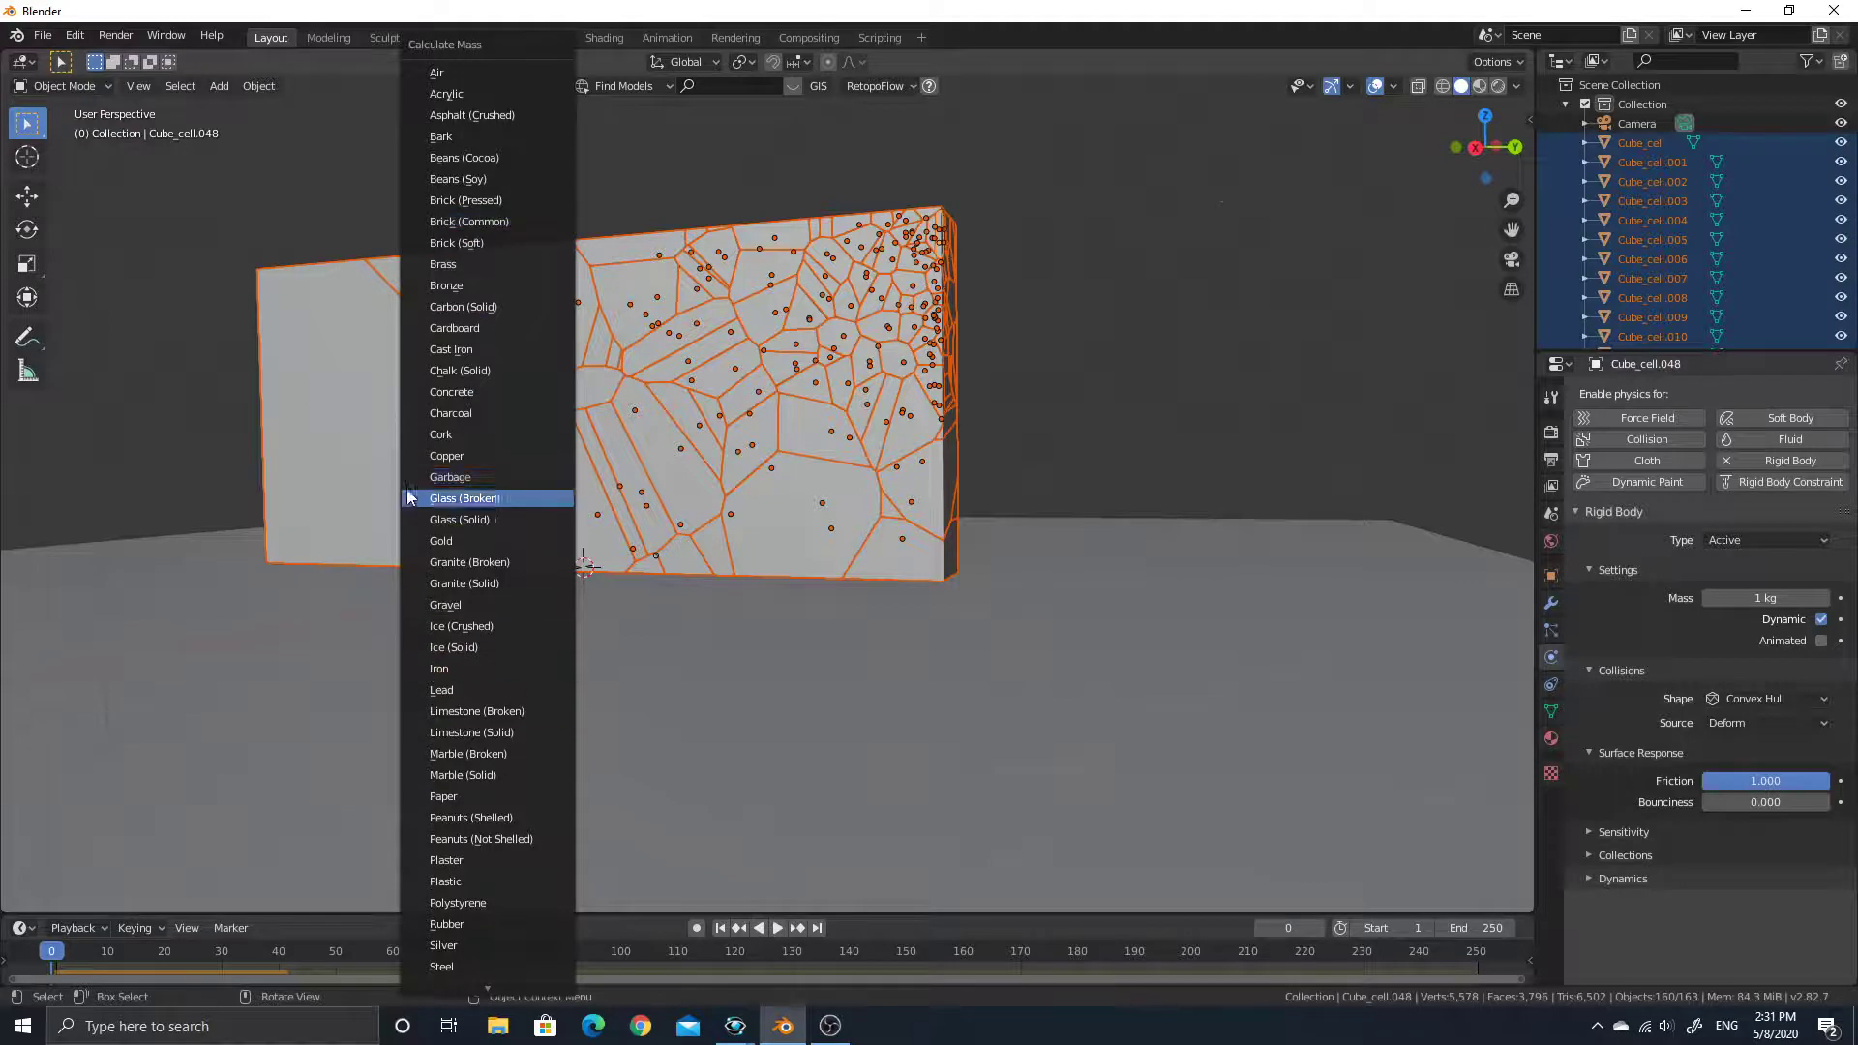
click(521, 200)
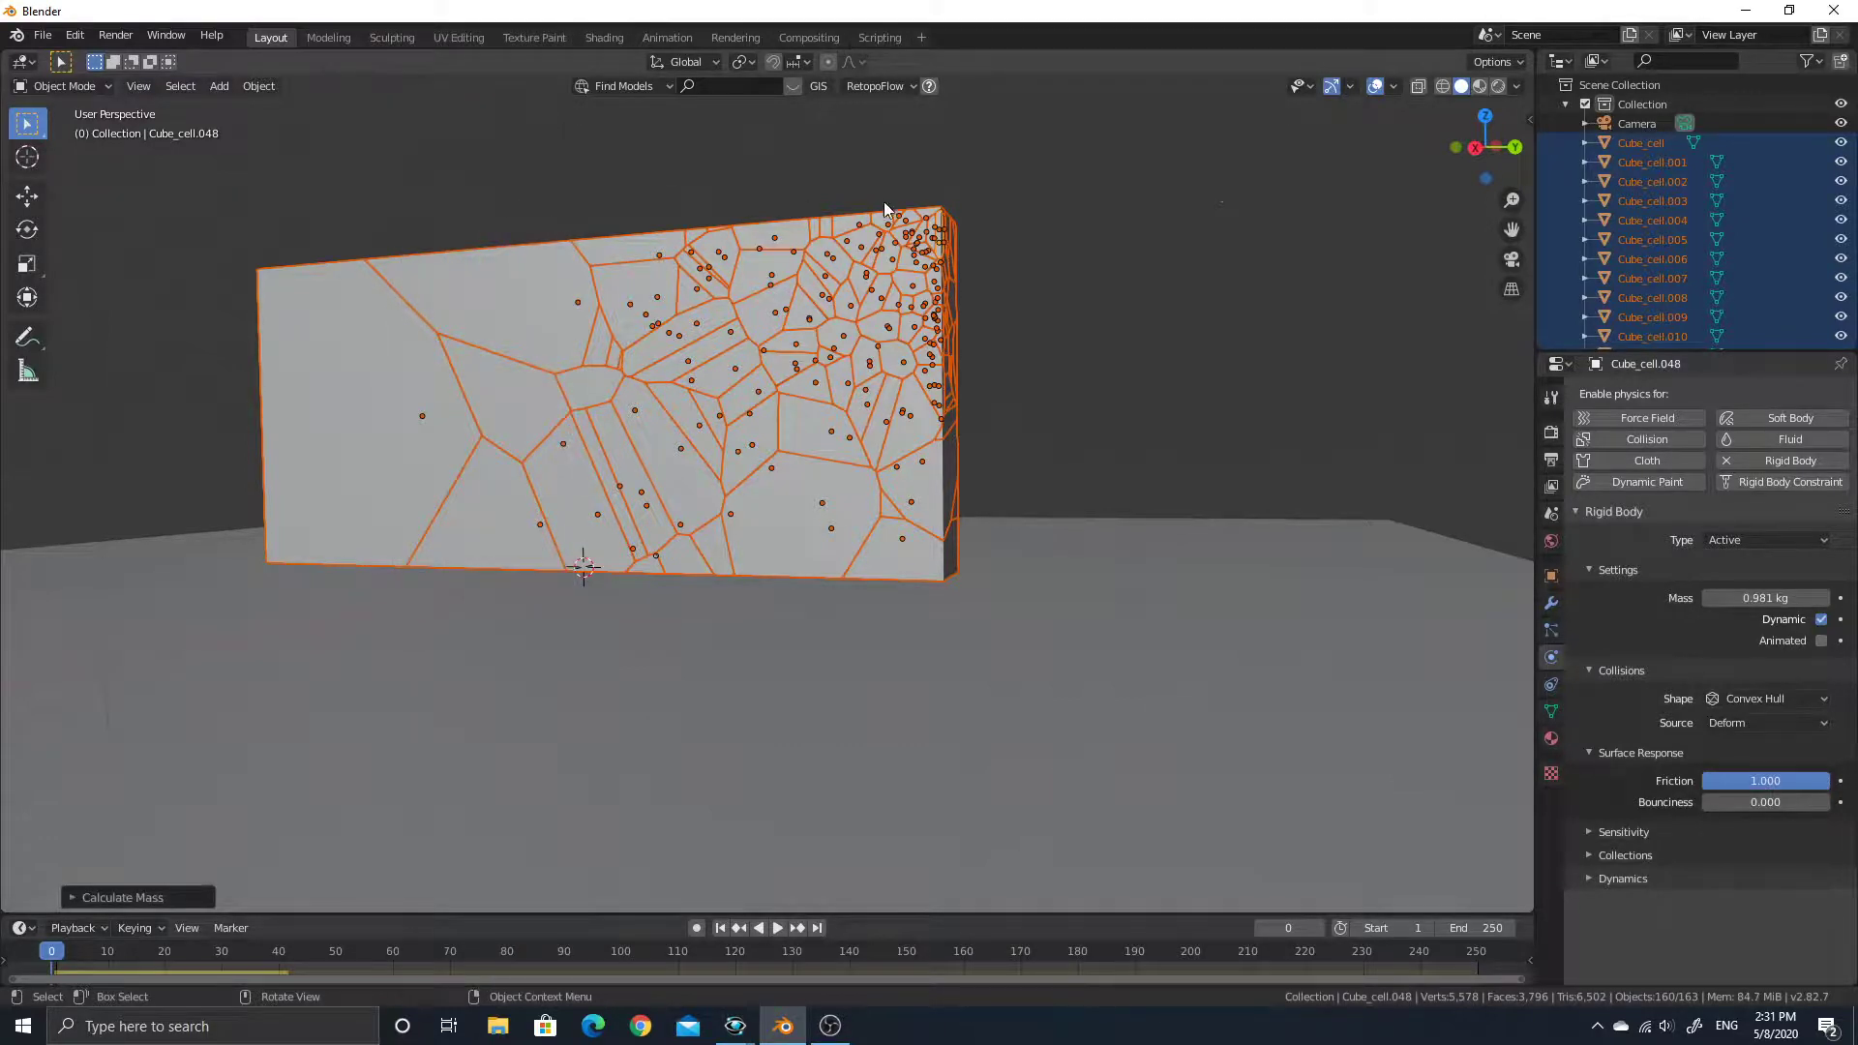
middle_drag(989, 346, 1041, 347)
click(948, 287)
Inspect the Mass of a small cell and the large left wall piece, turning the wall face-on
click(911, 271)
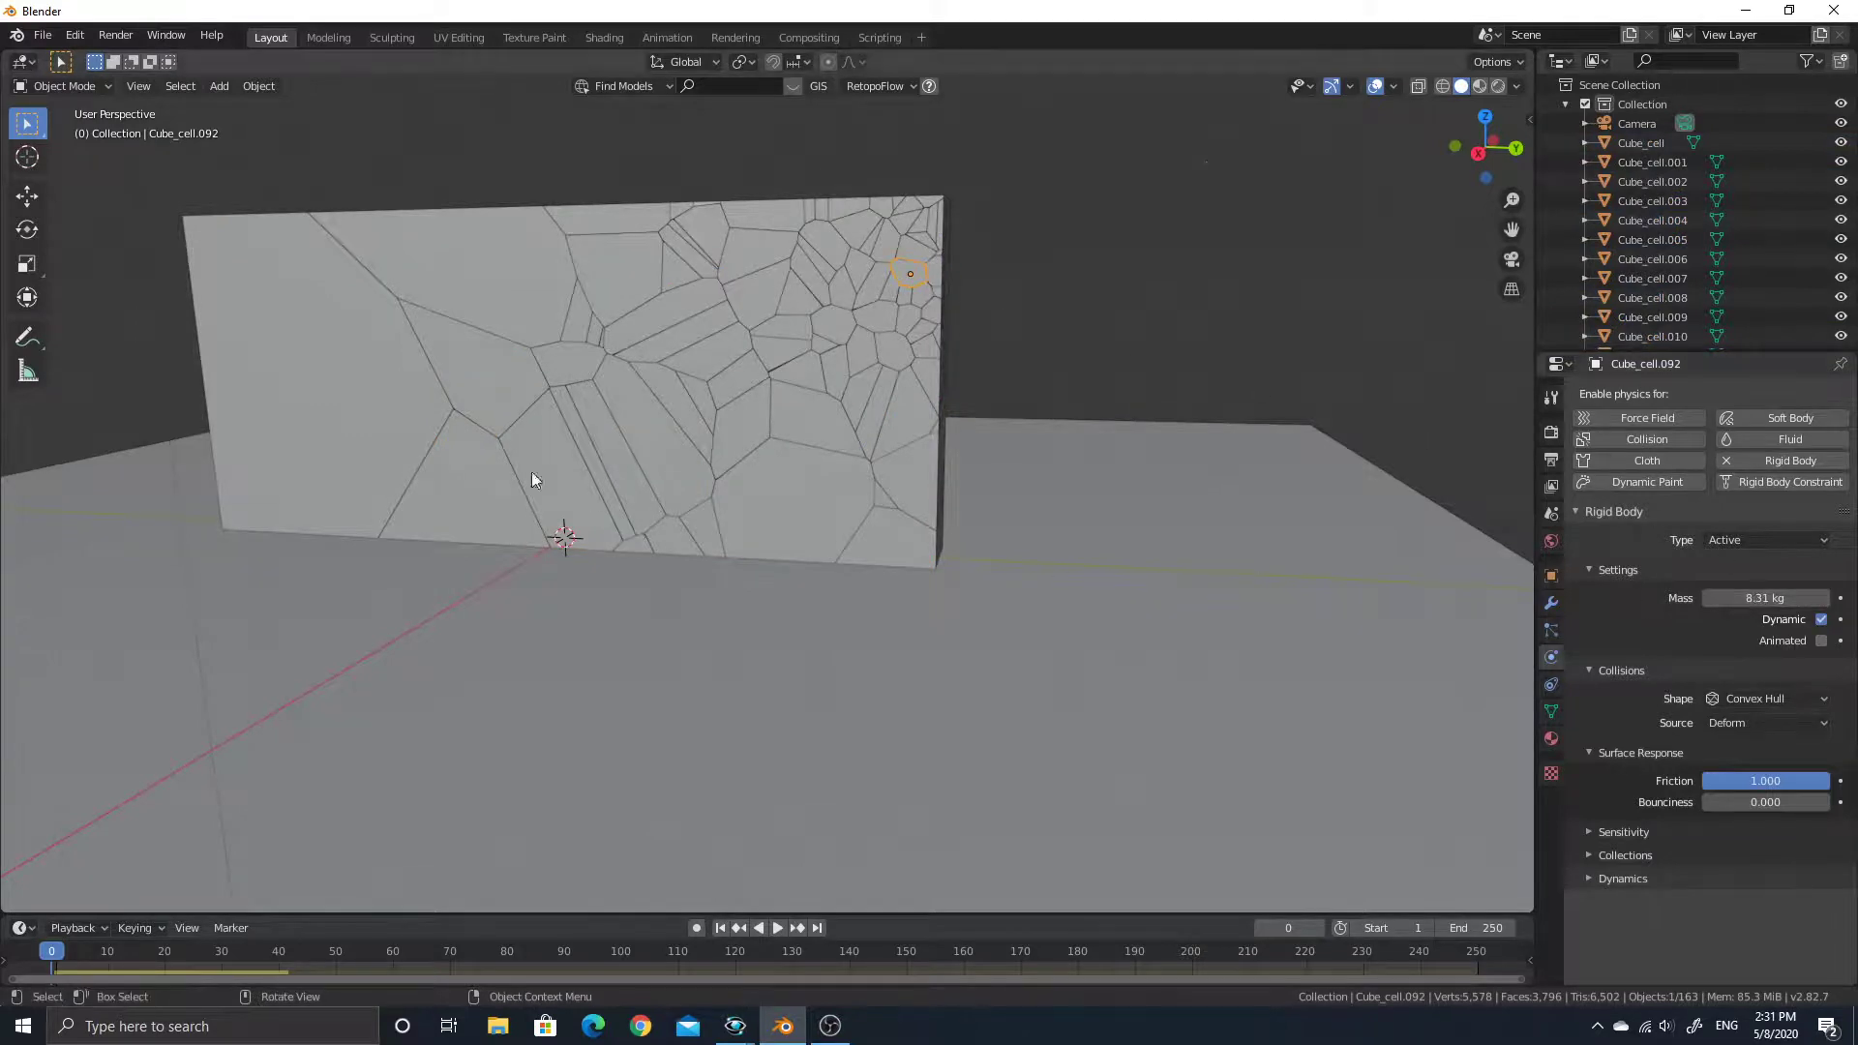
click(383, 382)
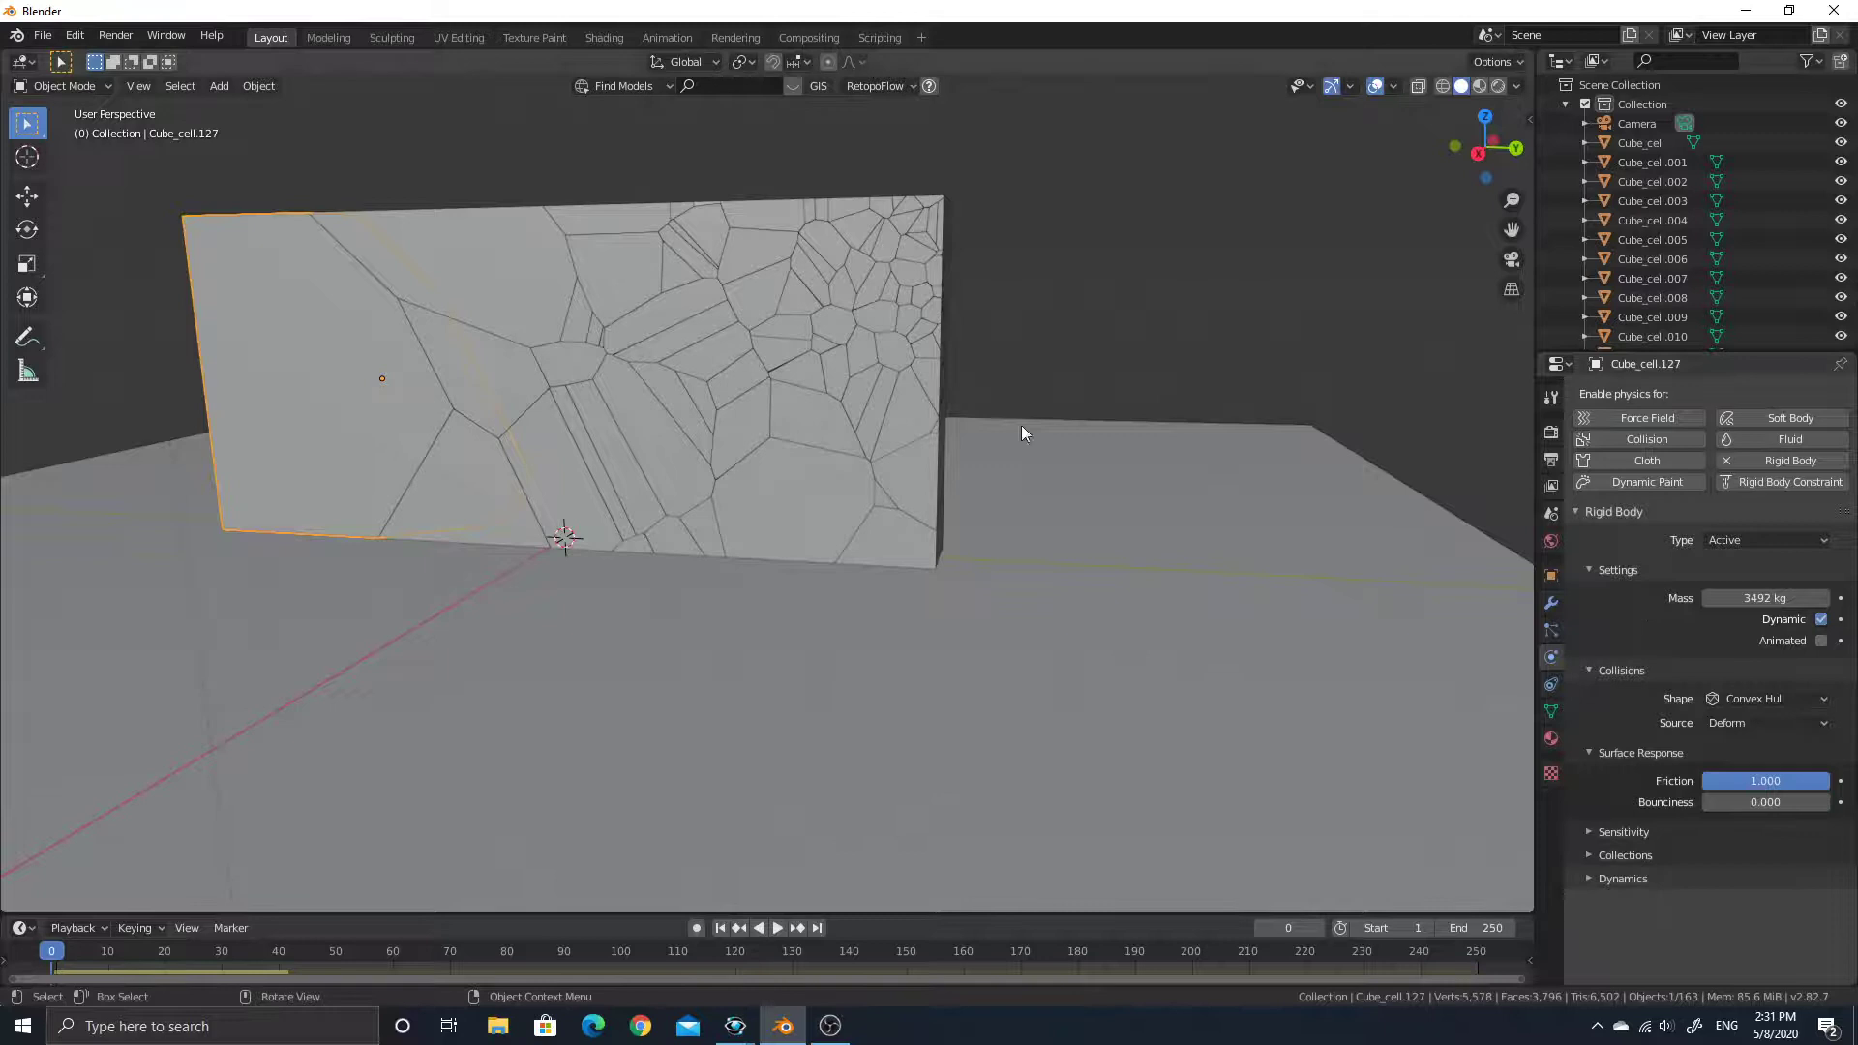
middle_drag(1020, 426, 997, 300)
middle_drag(862, 426, 1085, 372)
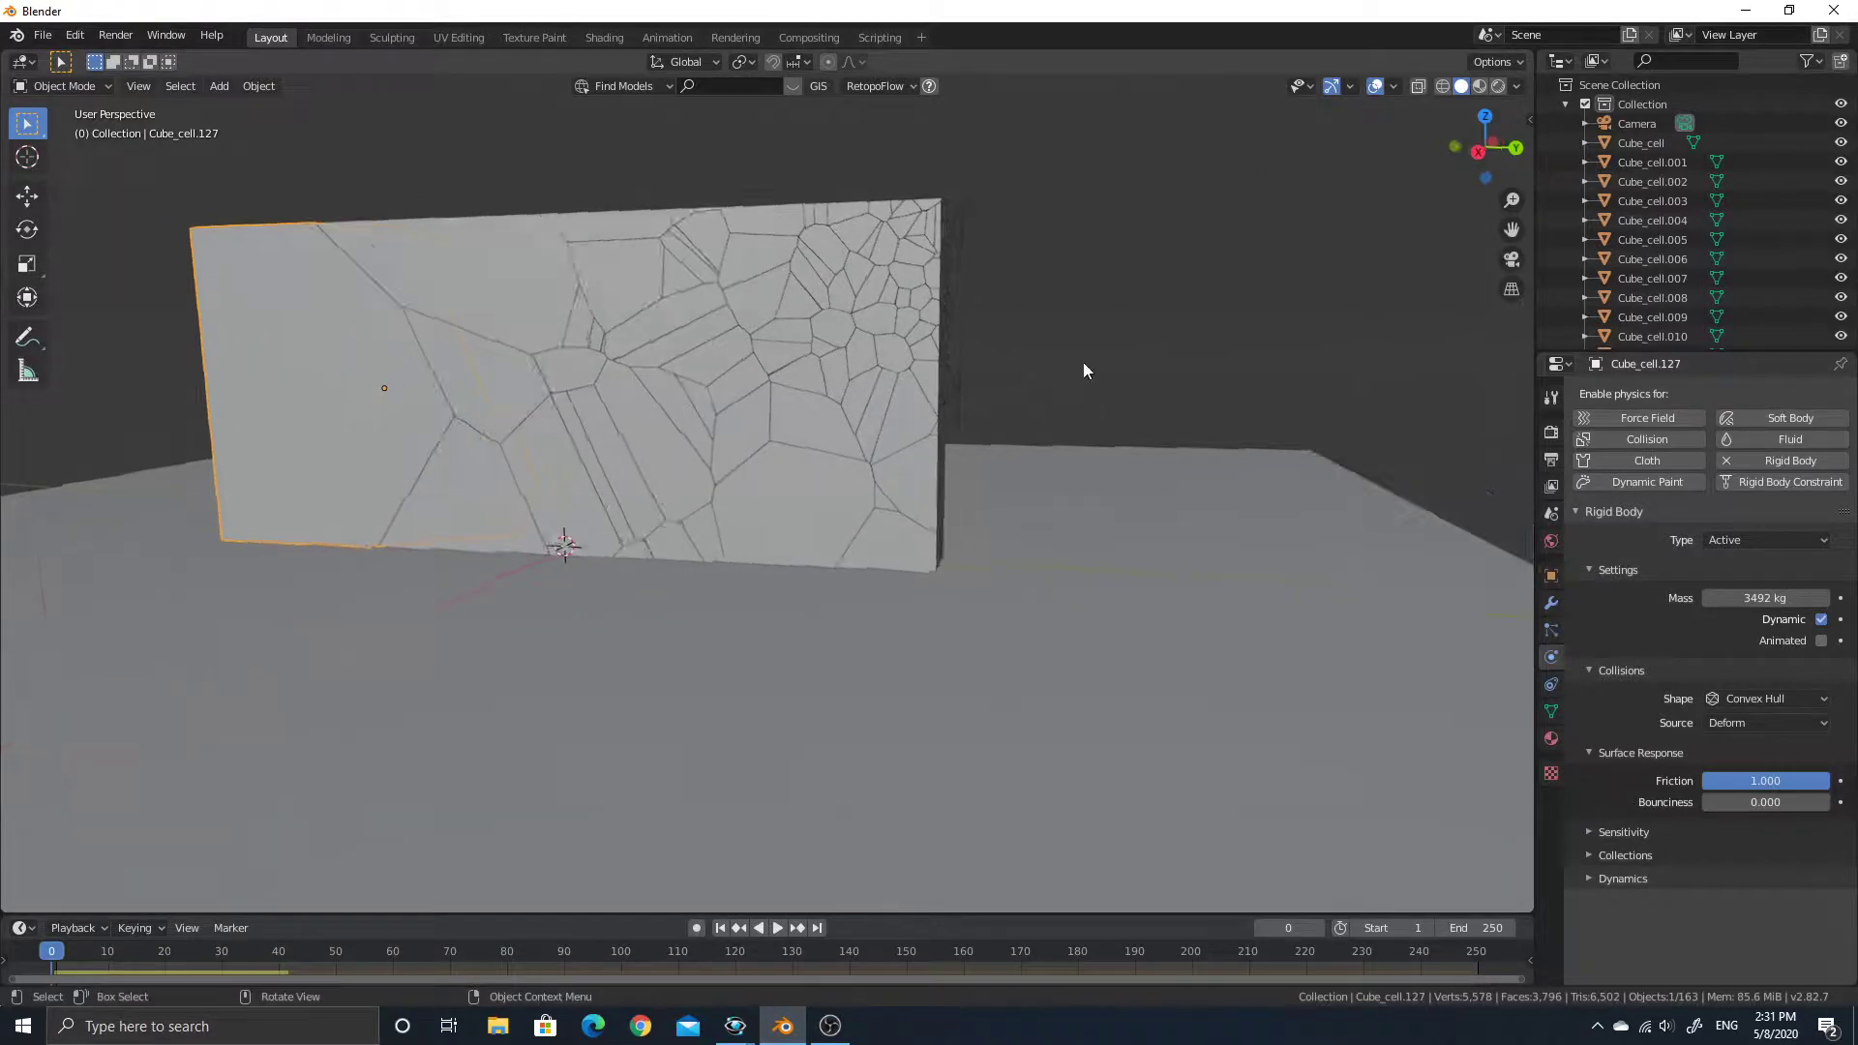
Deselect all, play the collapse until the debris settles, then rewind to frame 0
key(alt+a)
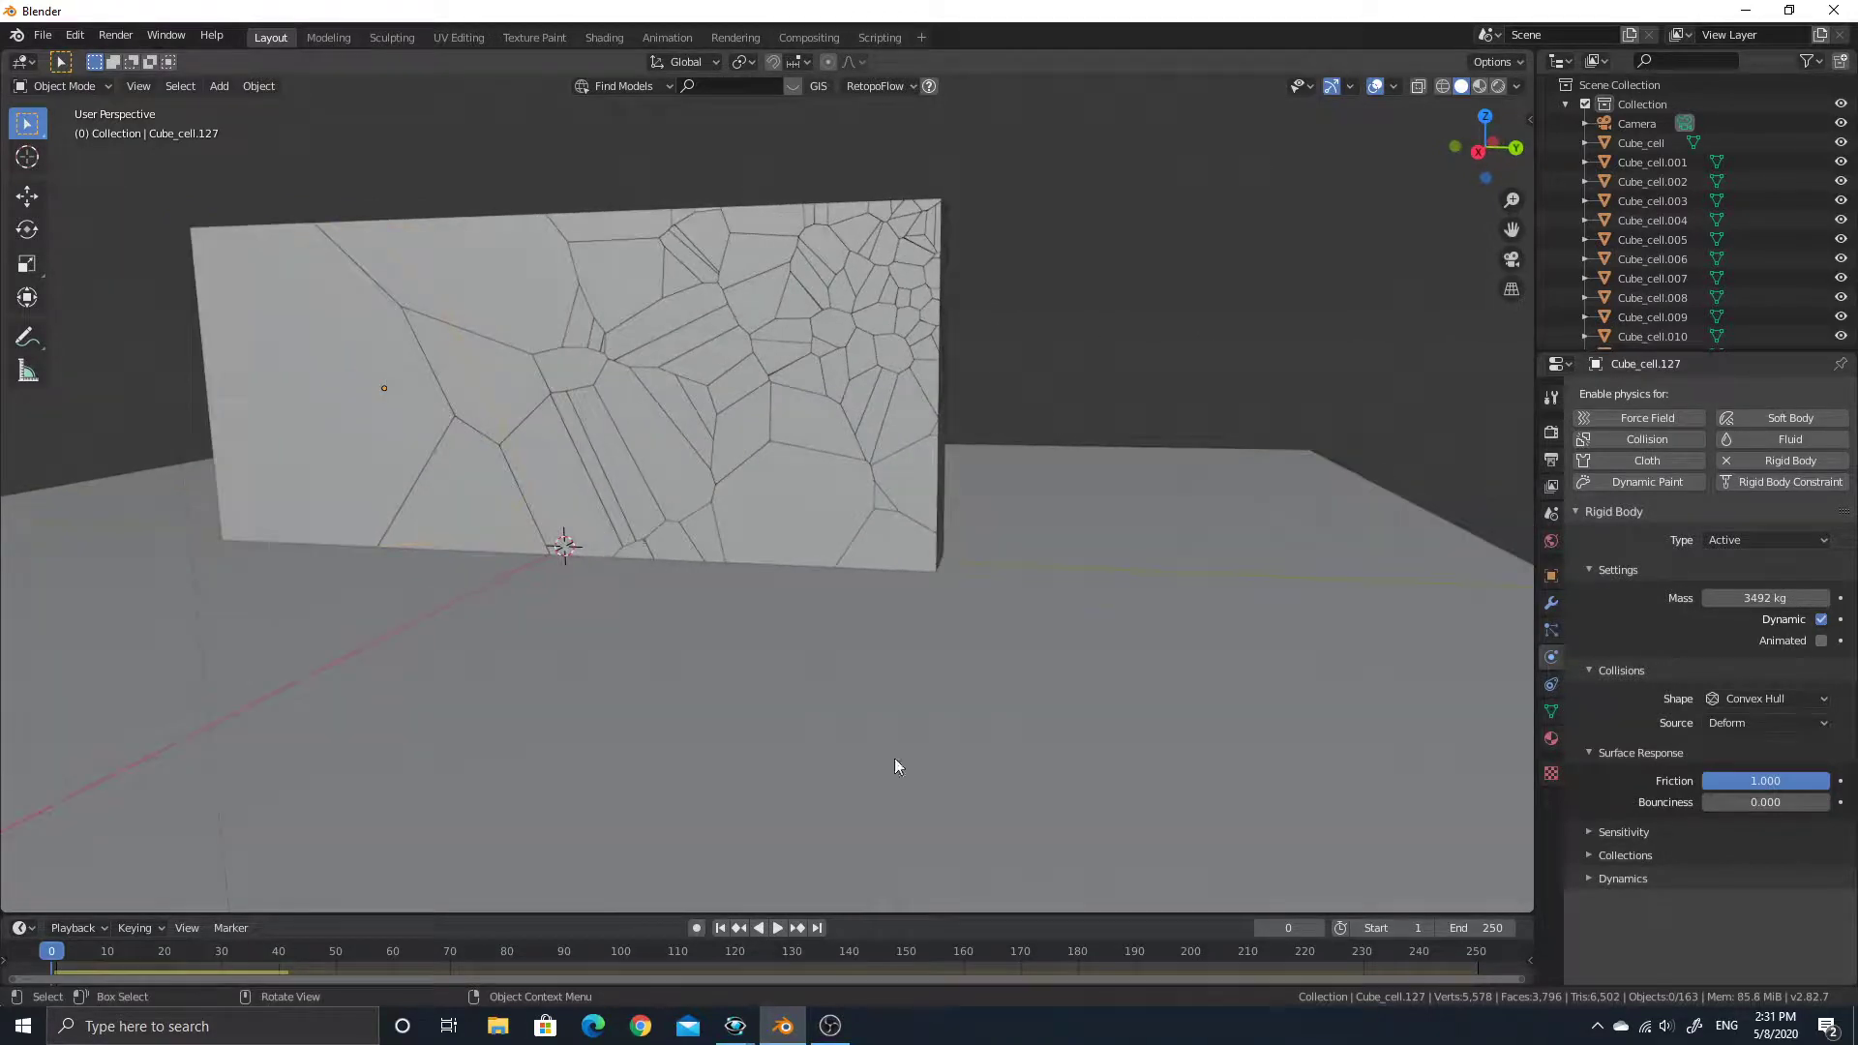
click(779, 928)
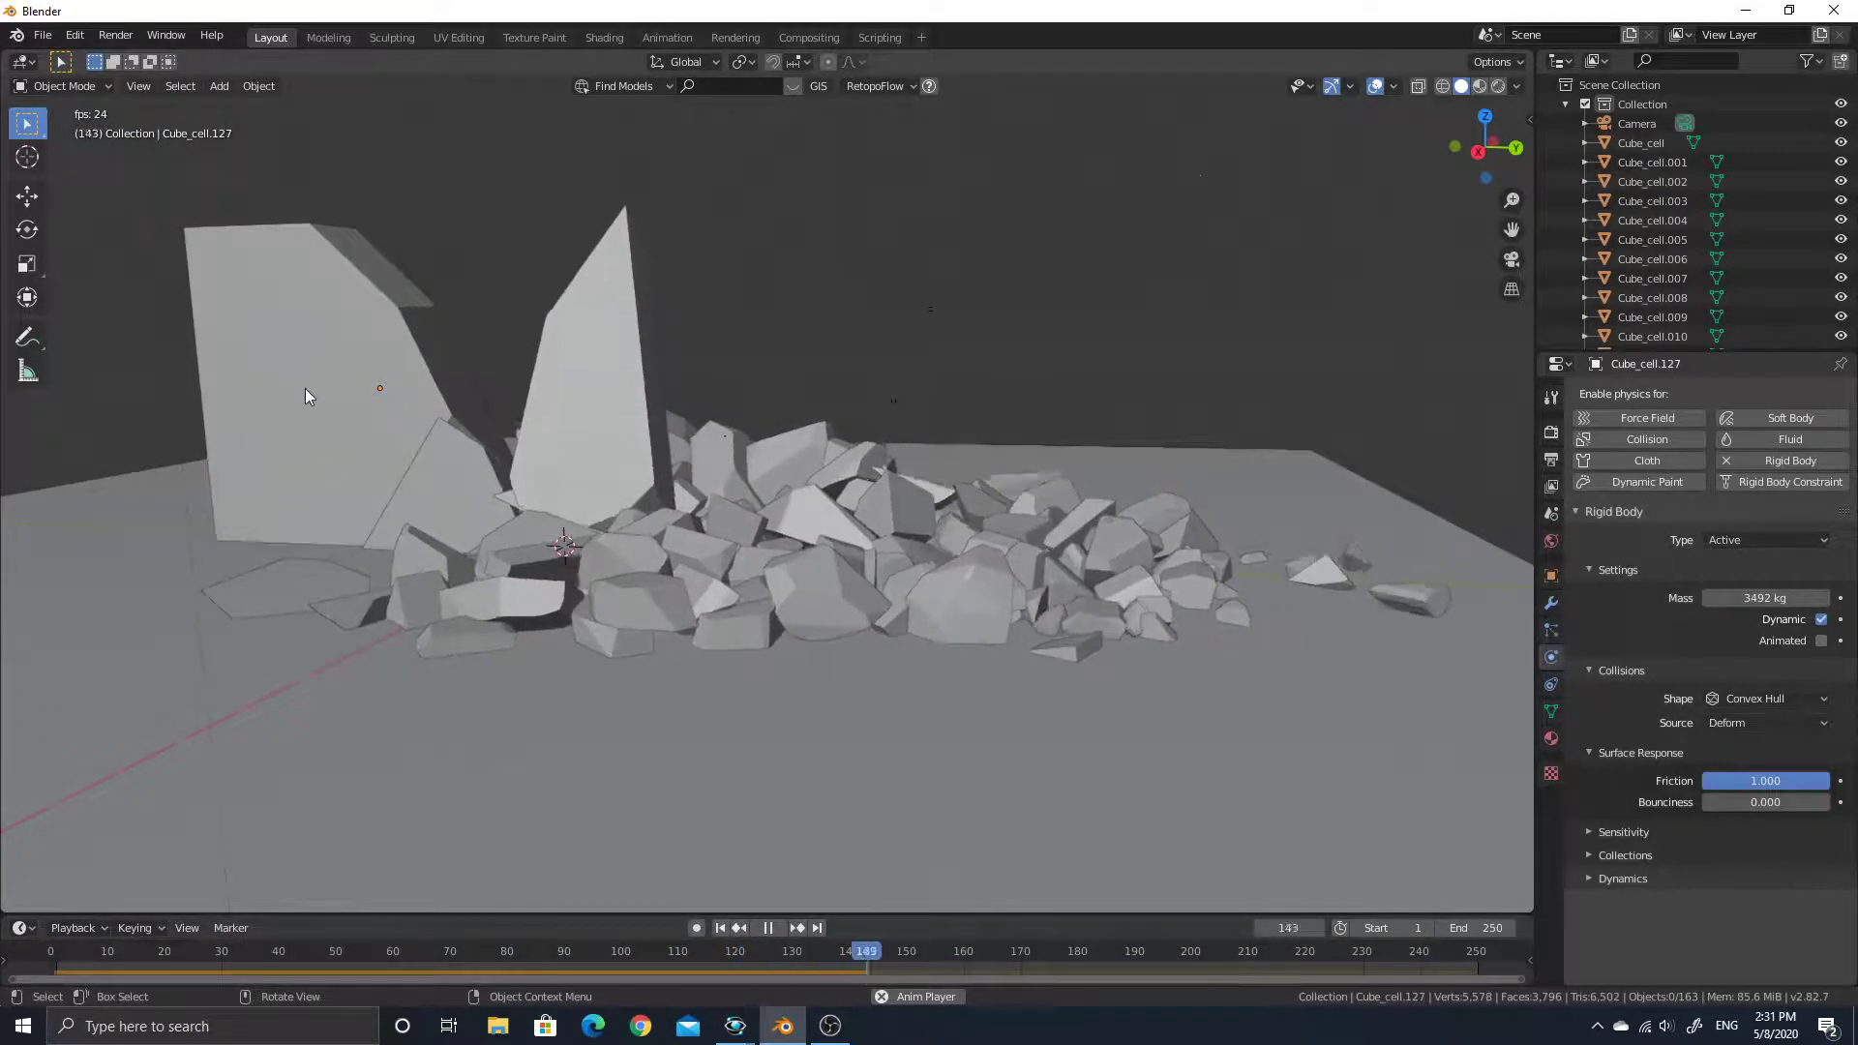
click(774, 927)
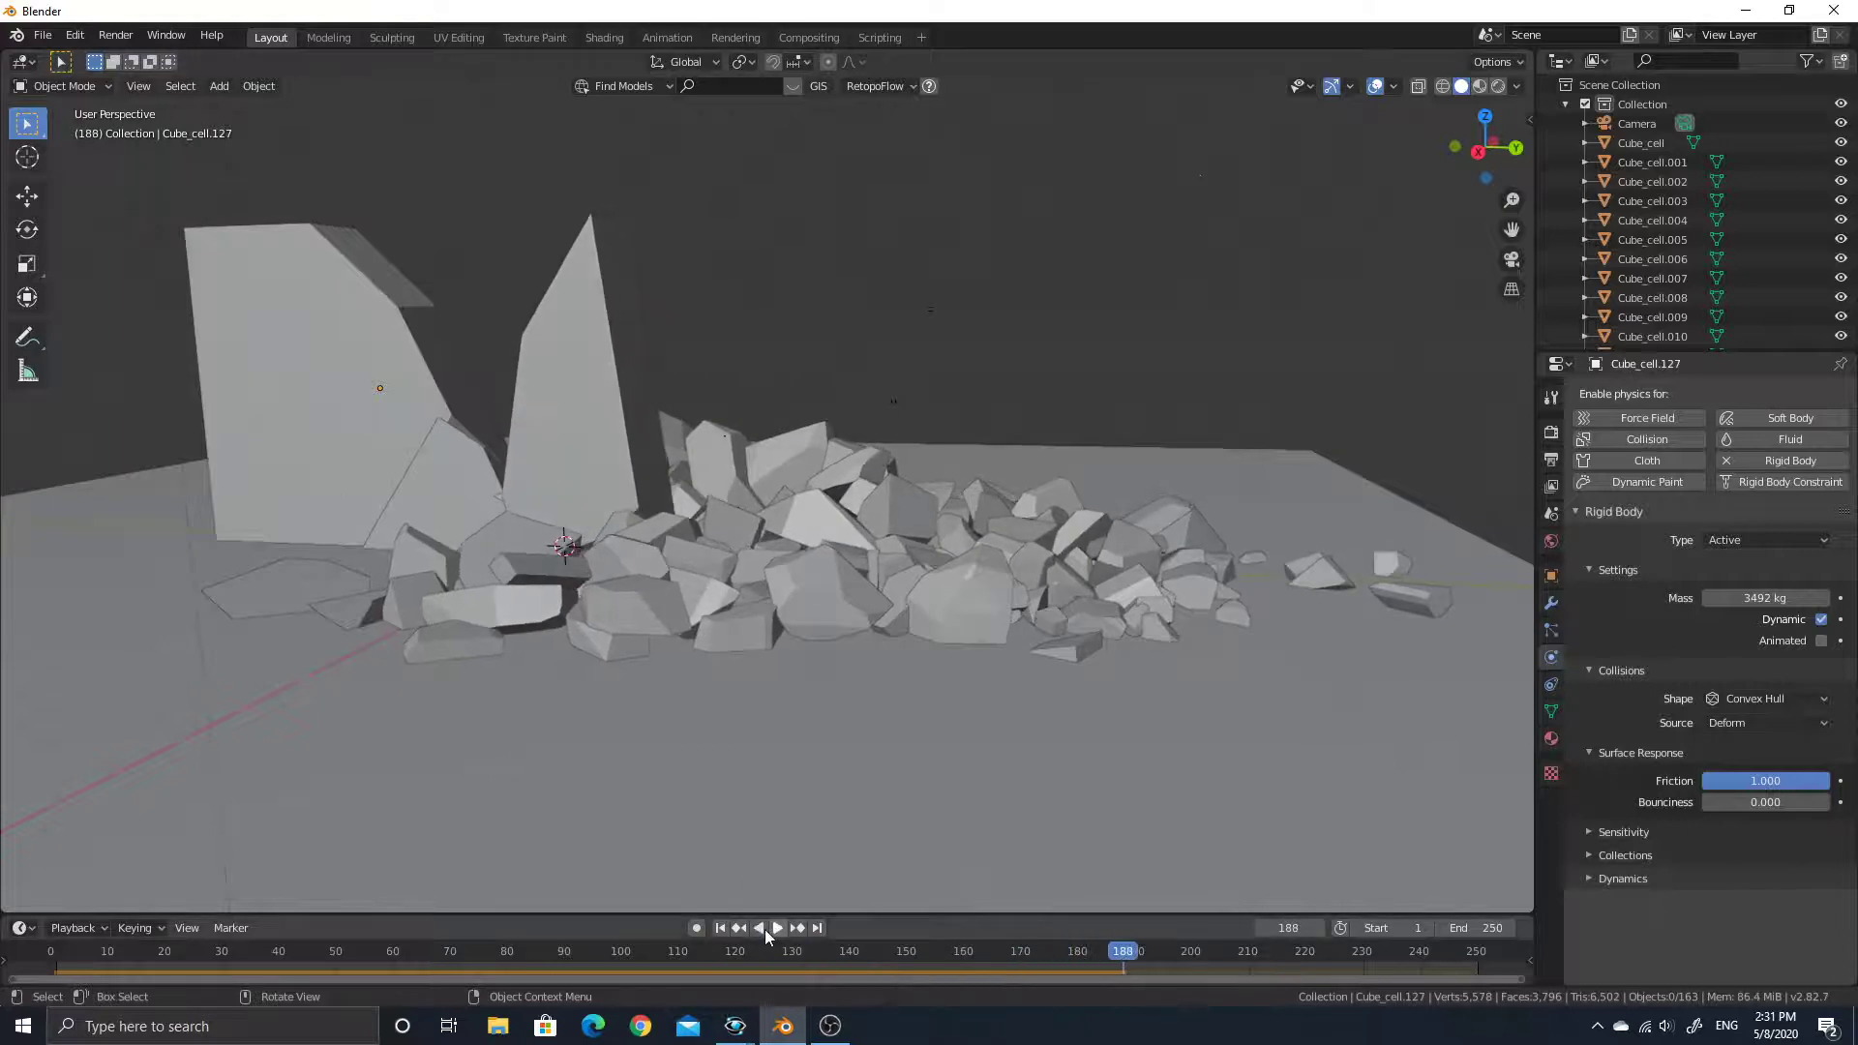
drag(258, 951, 56, 951)
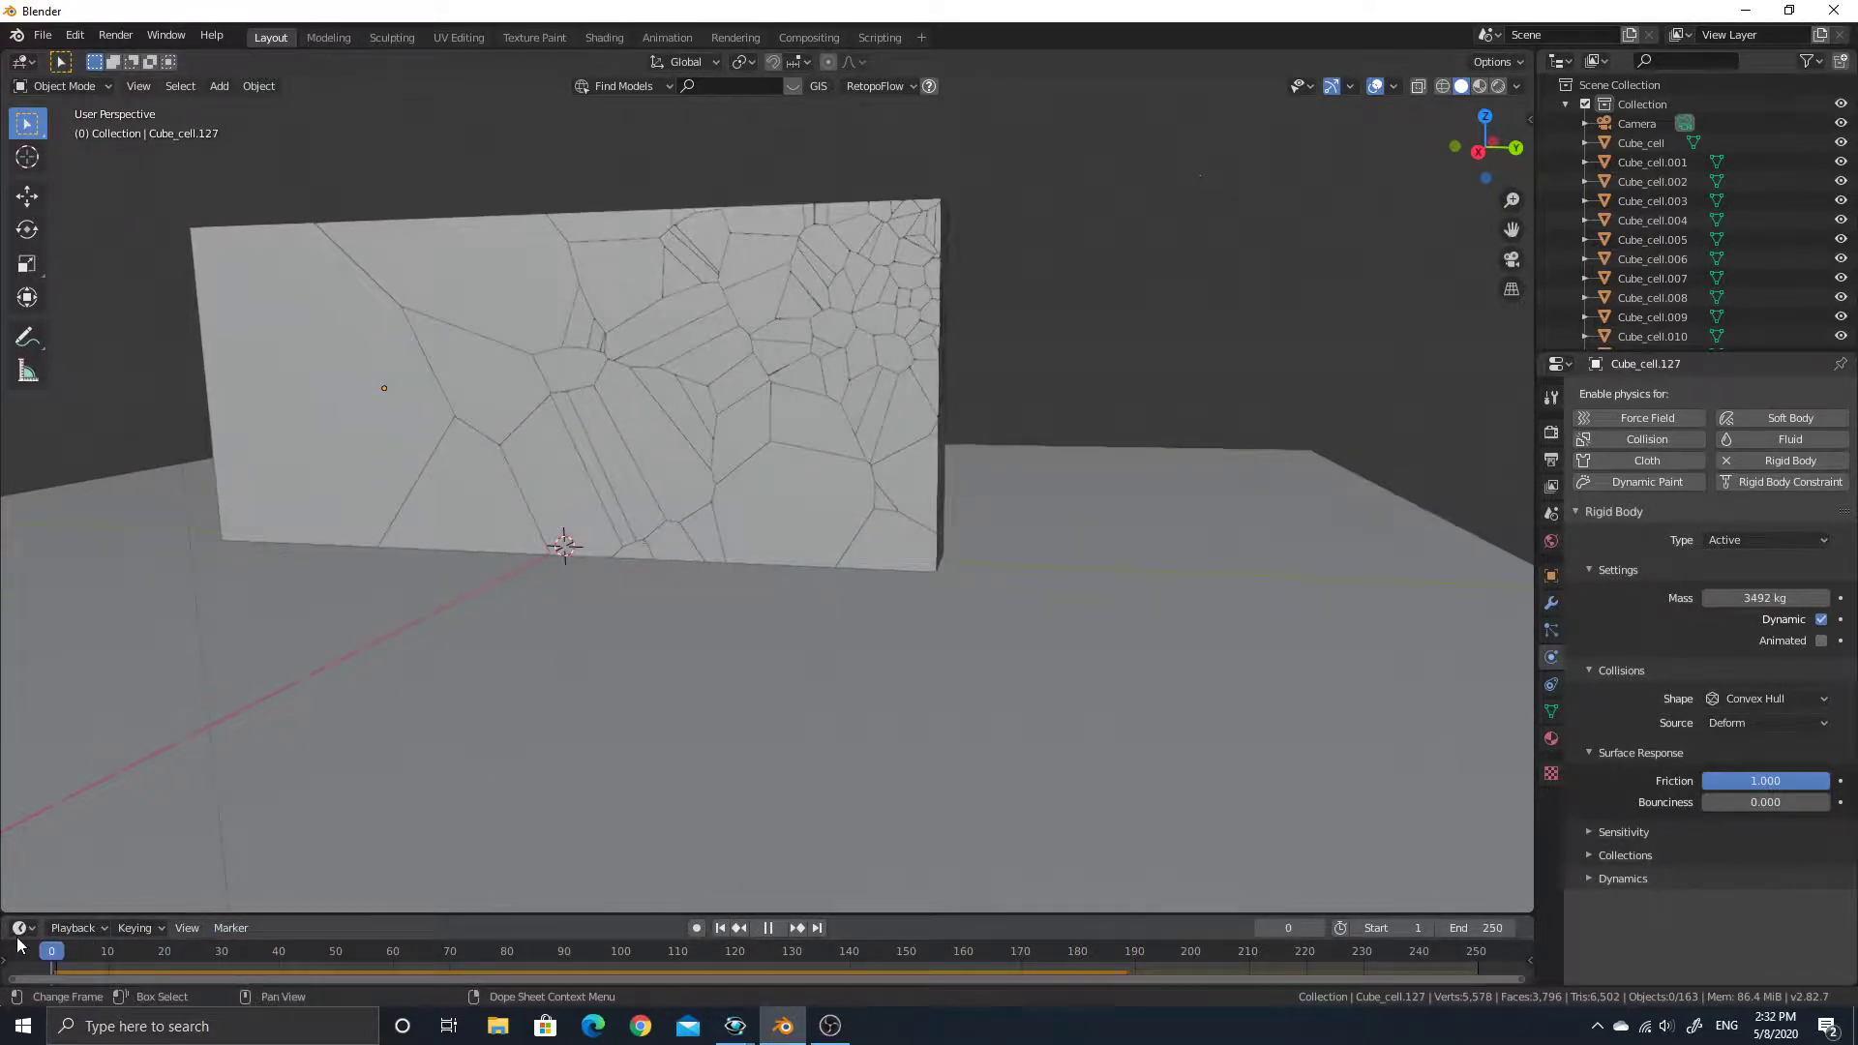
key(space)
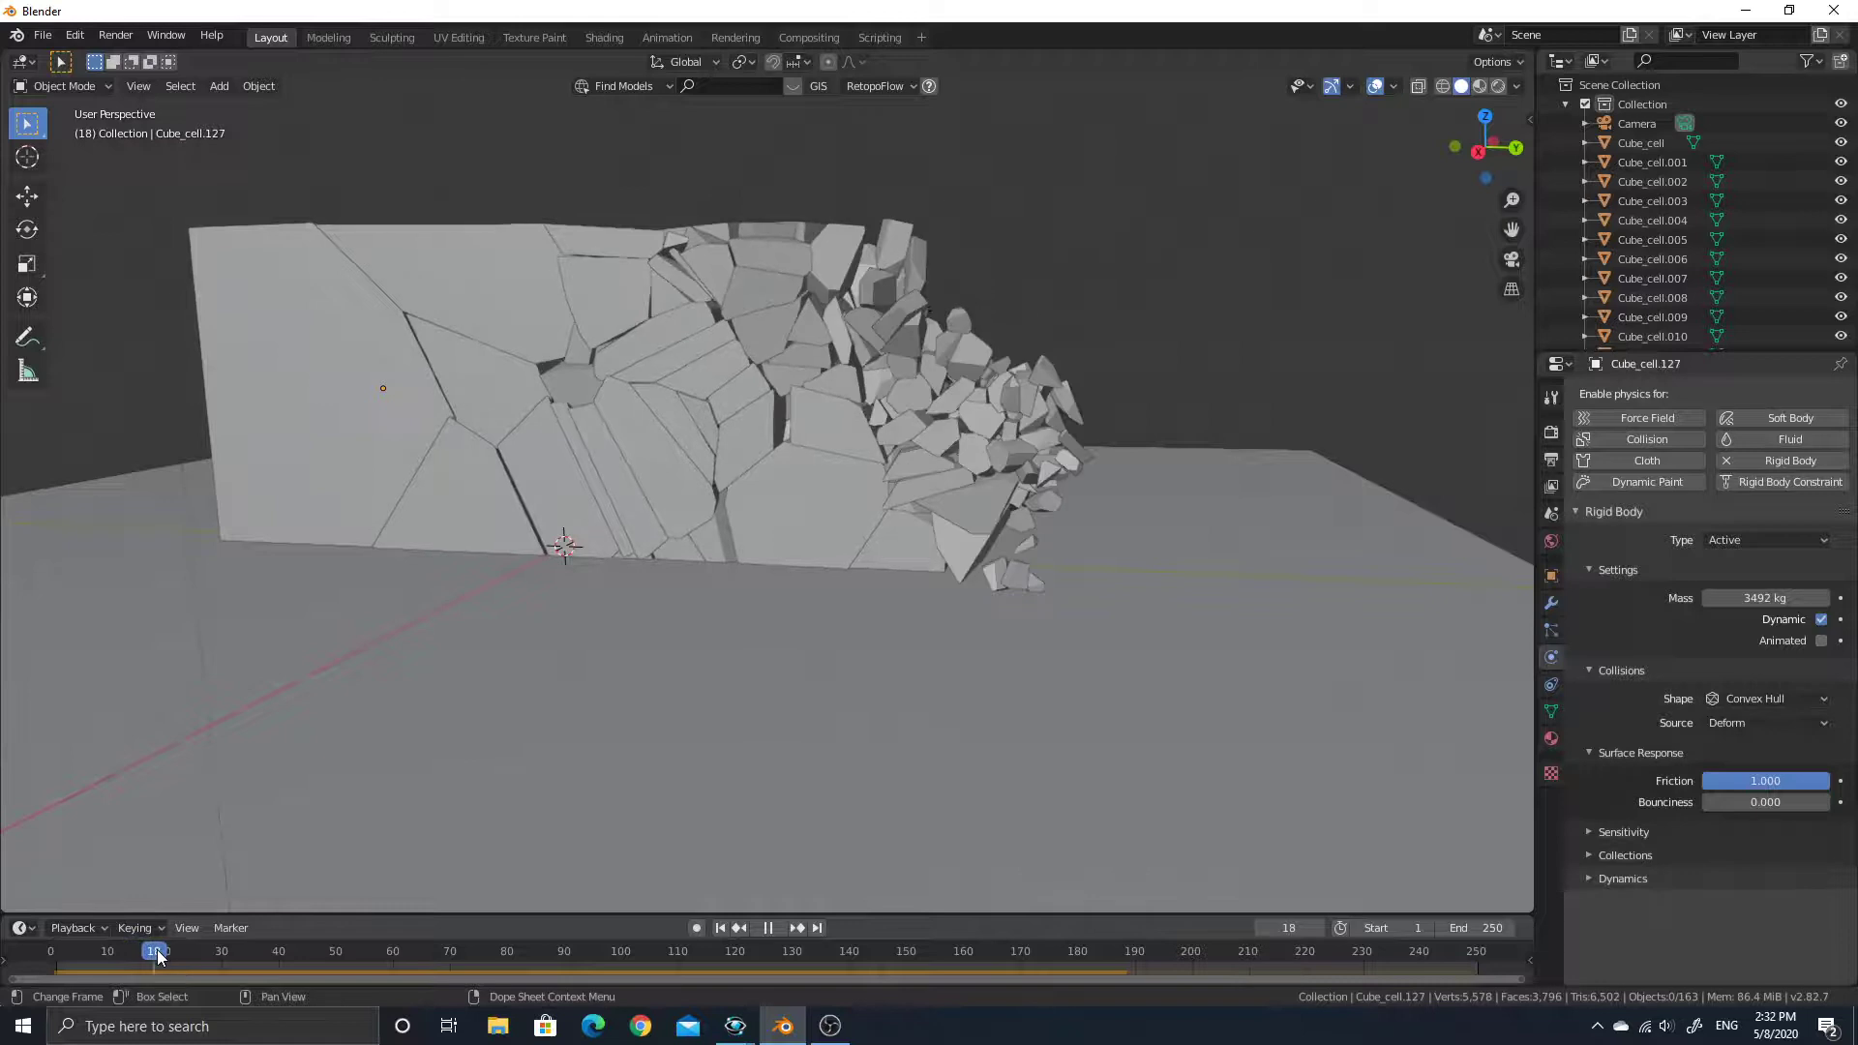
drag(108, 952, 24, 965)
key(space)
middle_drag(548, 688, 902, 524)
scroll(902, 525, up, 2)
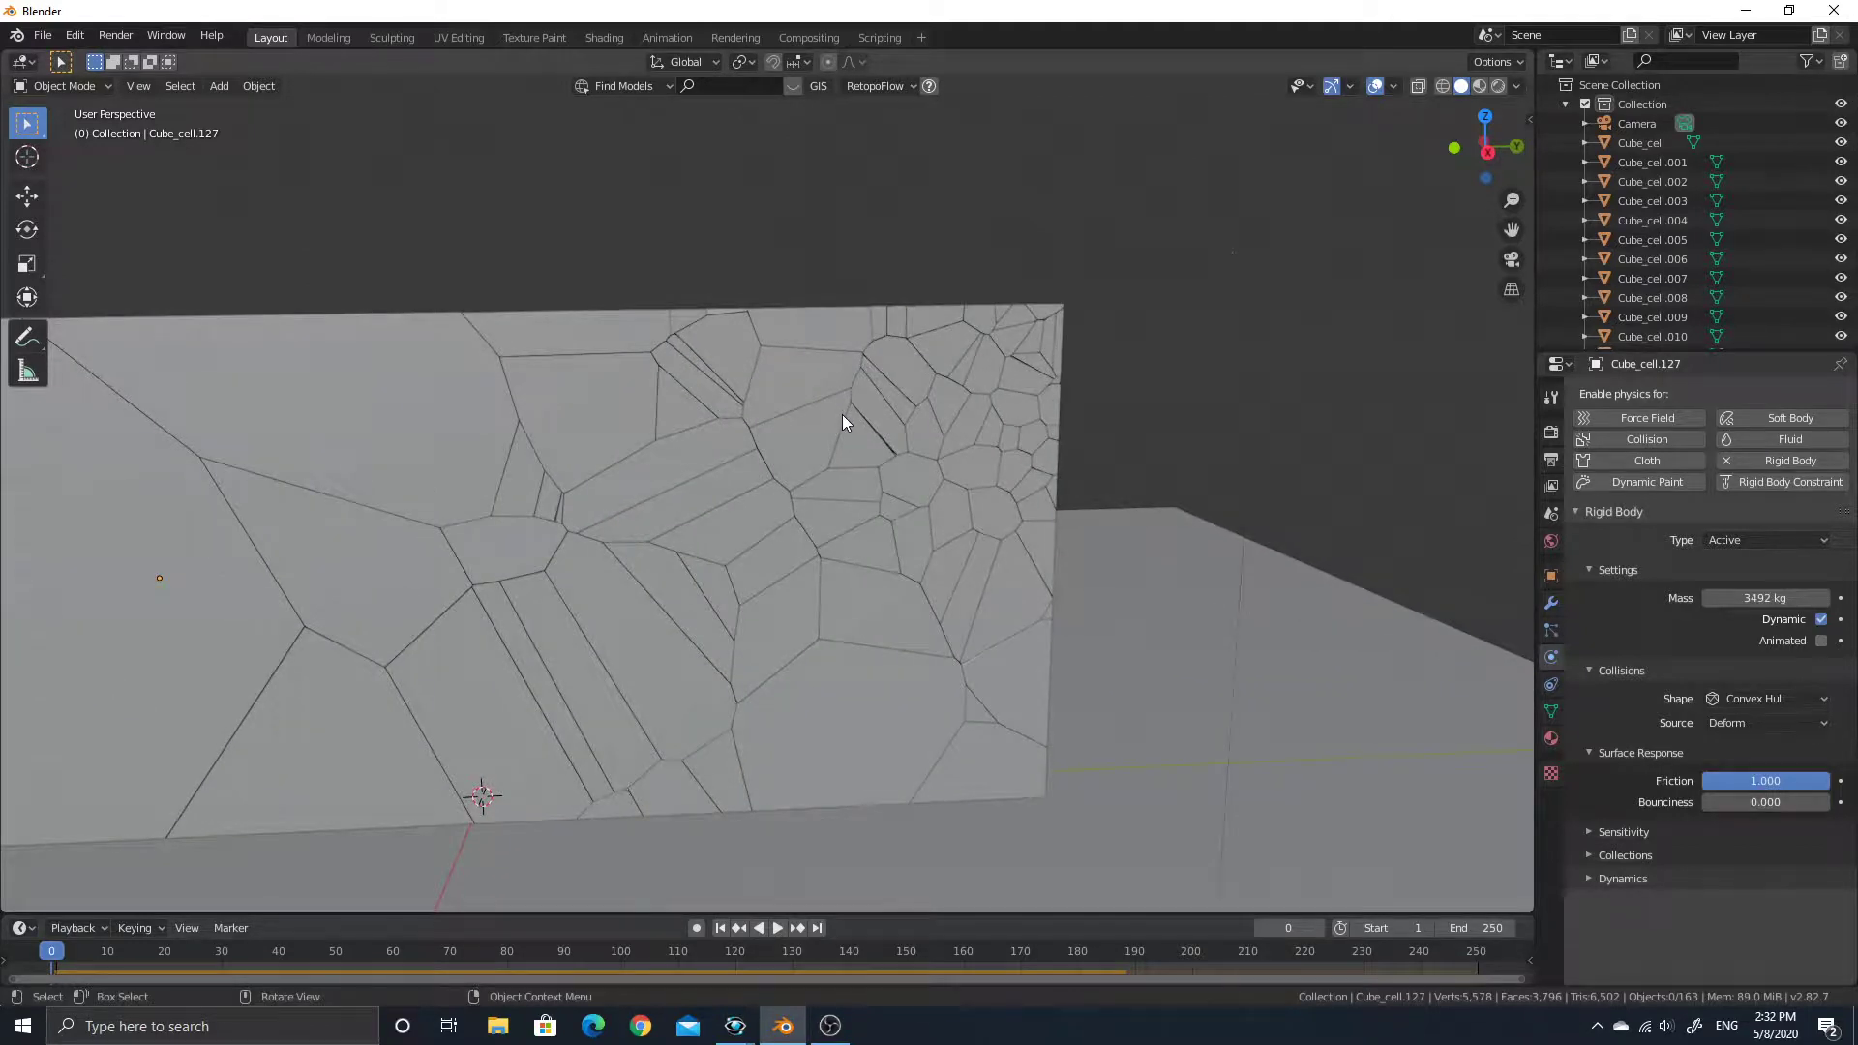
mouse_move(848, 422)
middle_down()
mouse_move(908, 445)
mouse_move(829, 417)
middle_up()
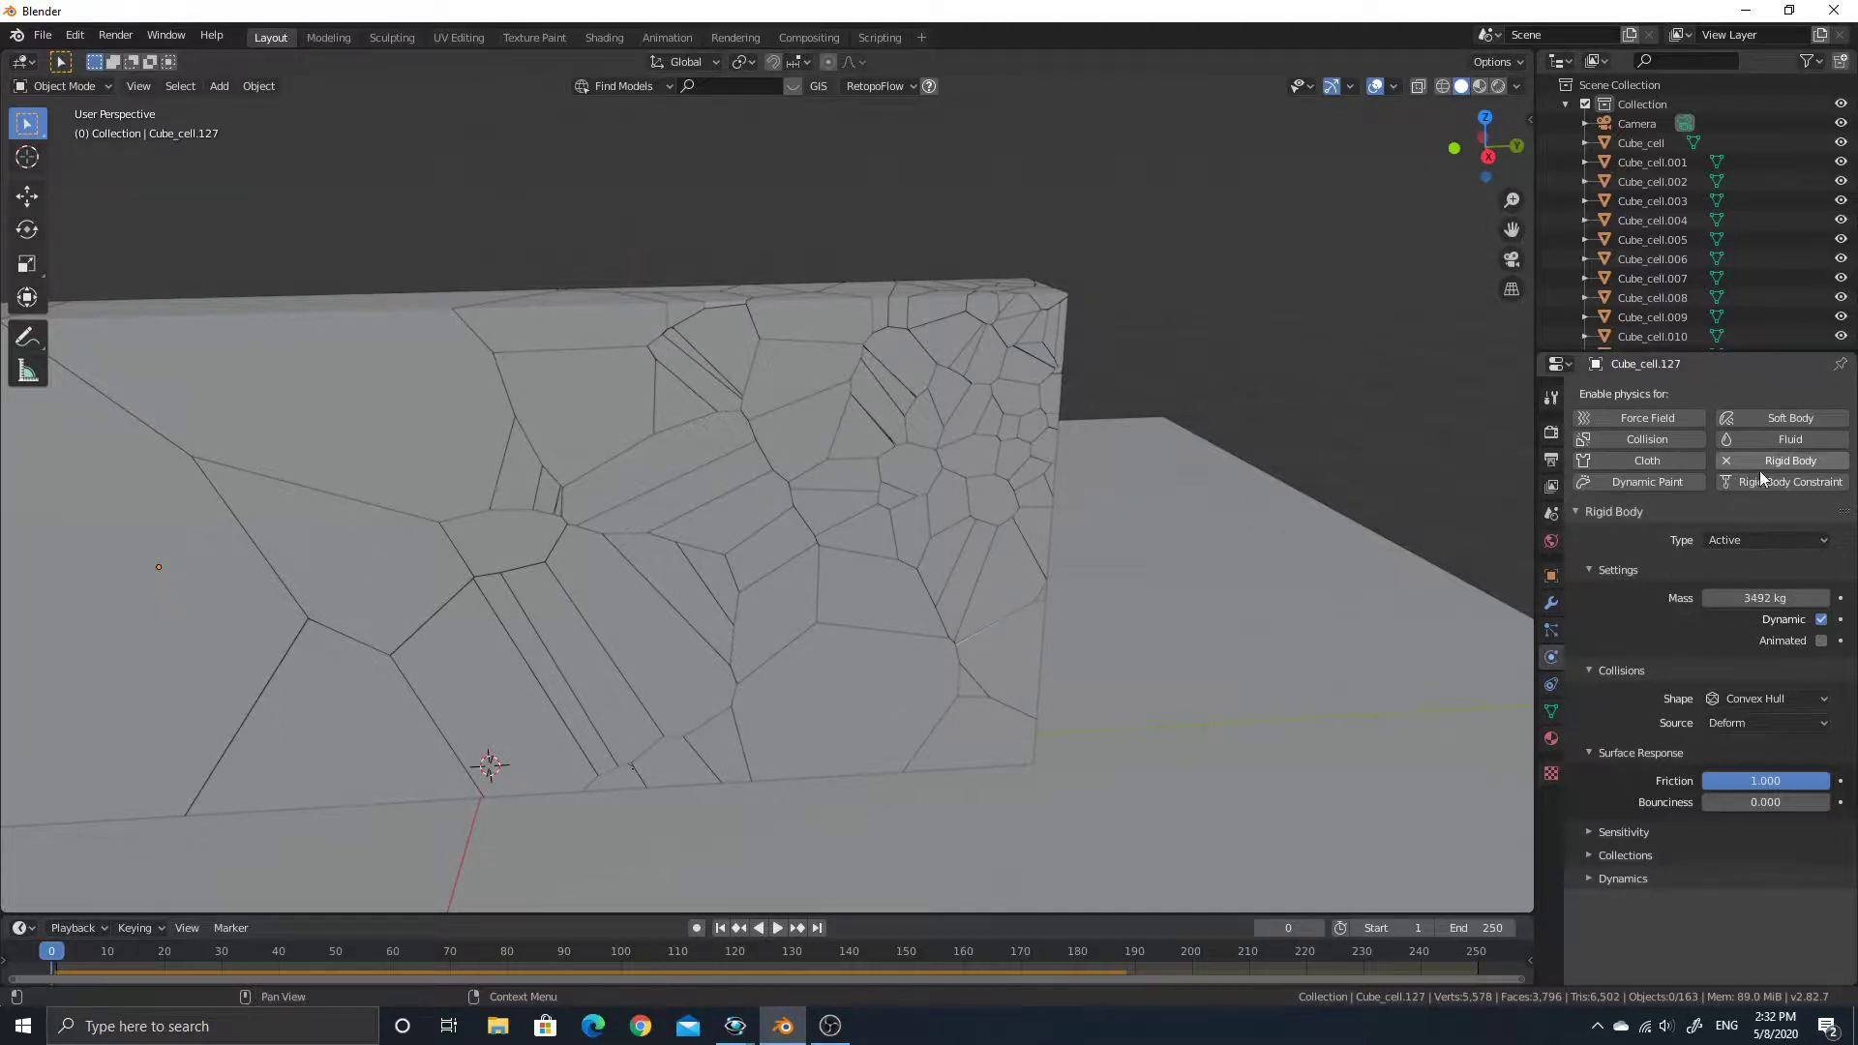
ctrl+middle_drag(991, 403, 890, 421)
Play the collapse briefly, pause around frame 3, and view the wall's other side
ctrl+middle_drag(736, 735, 691, 780)
key(space)
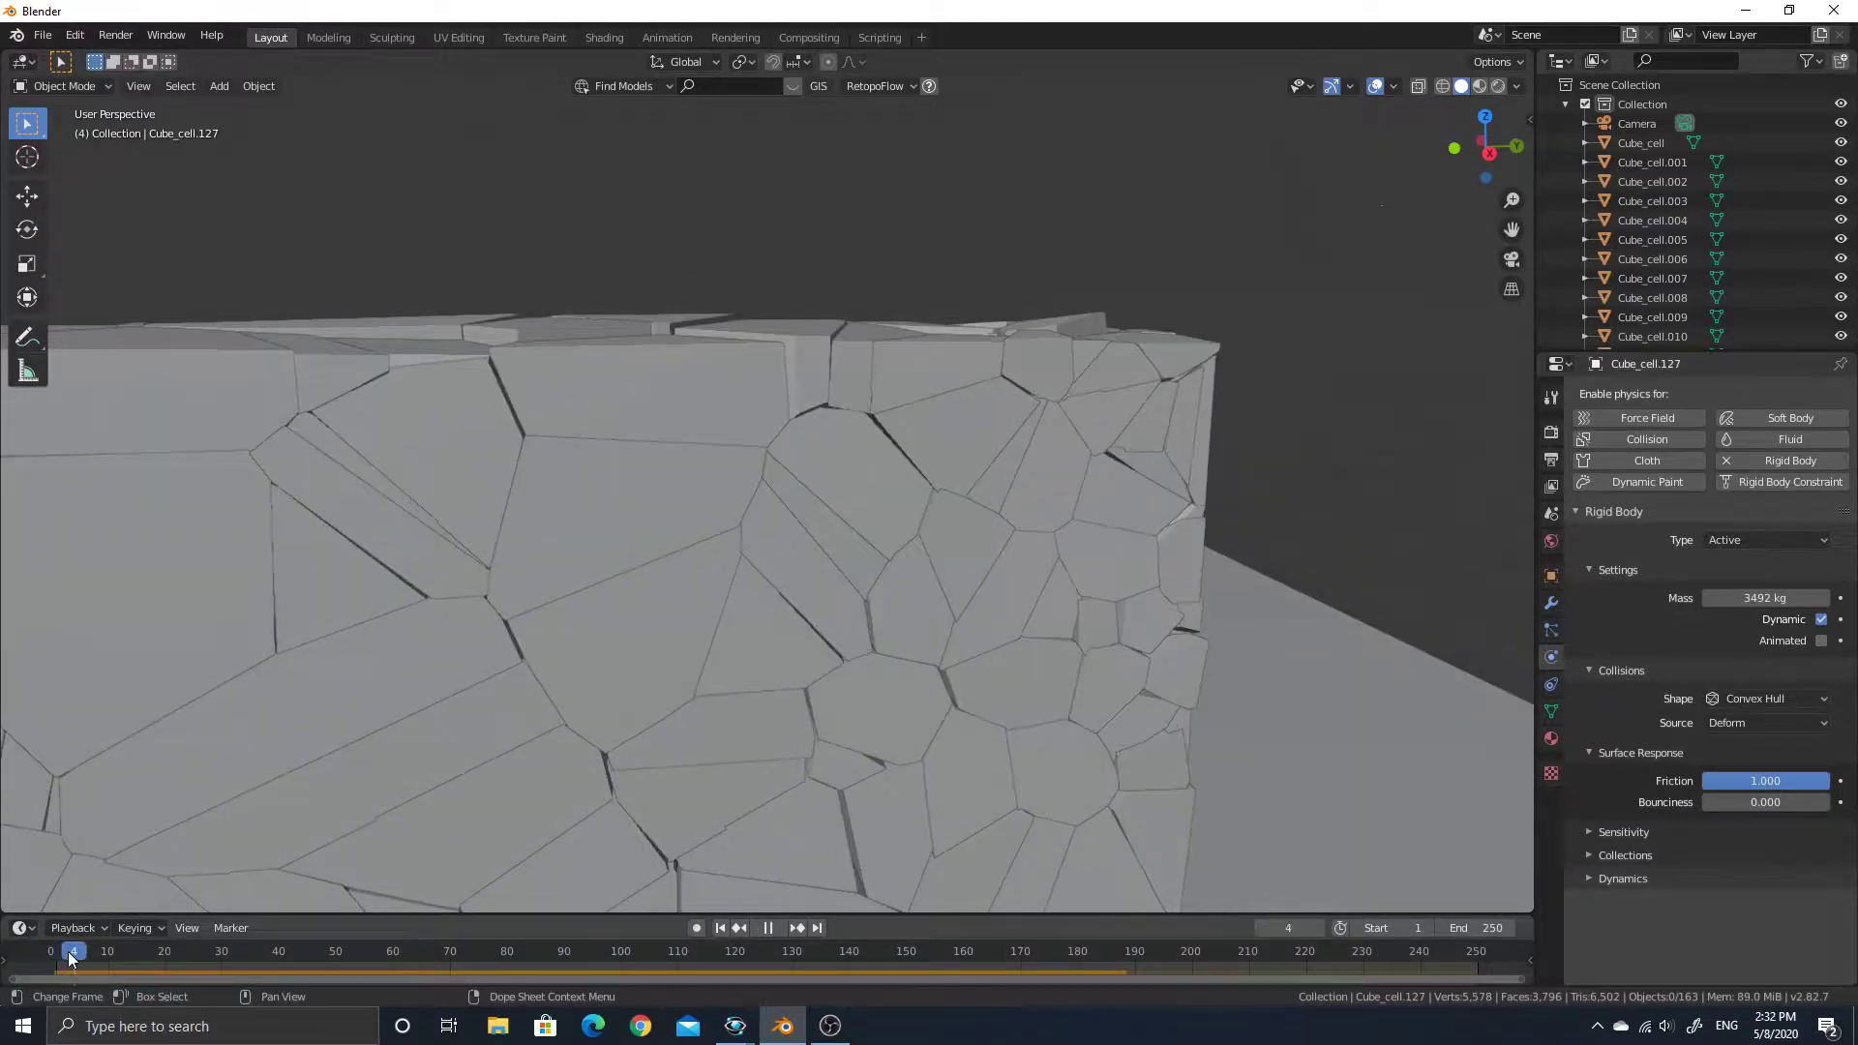
key(space)
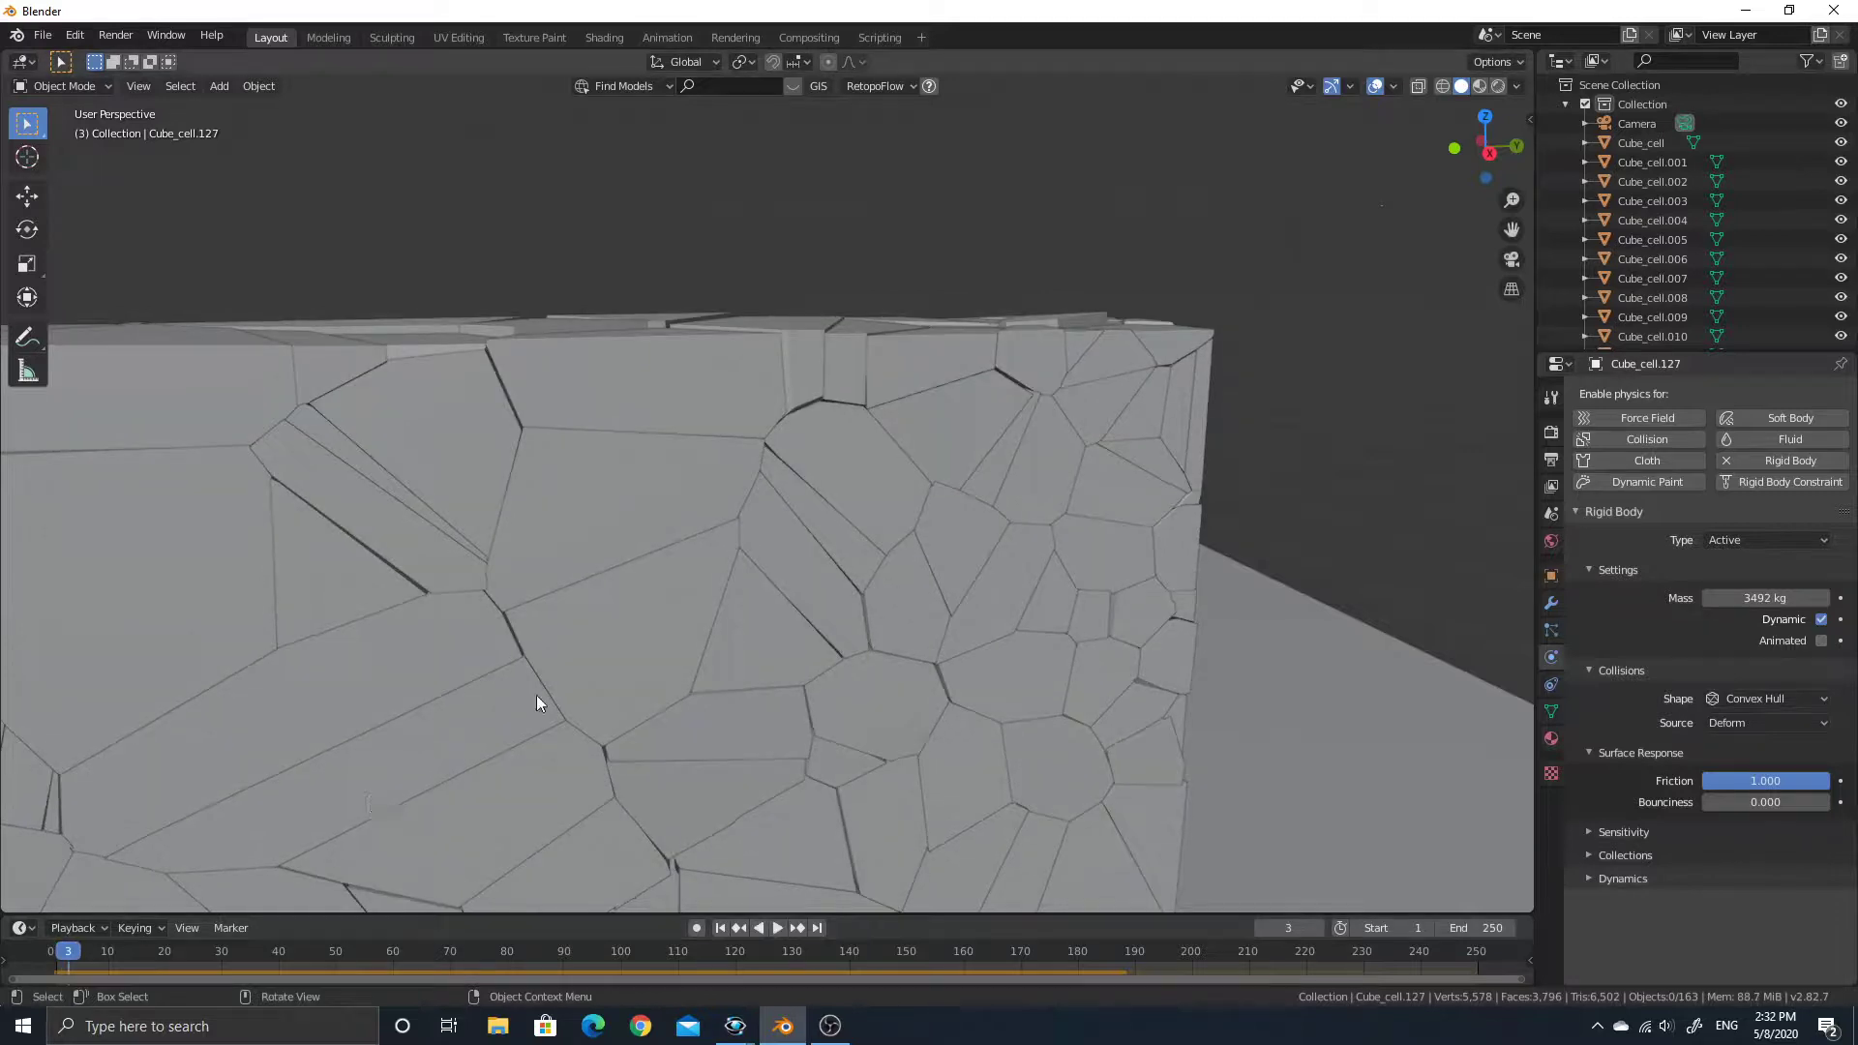
middle_drag(539, 697, 464, 763)
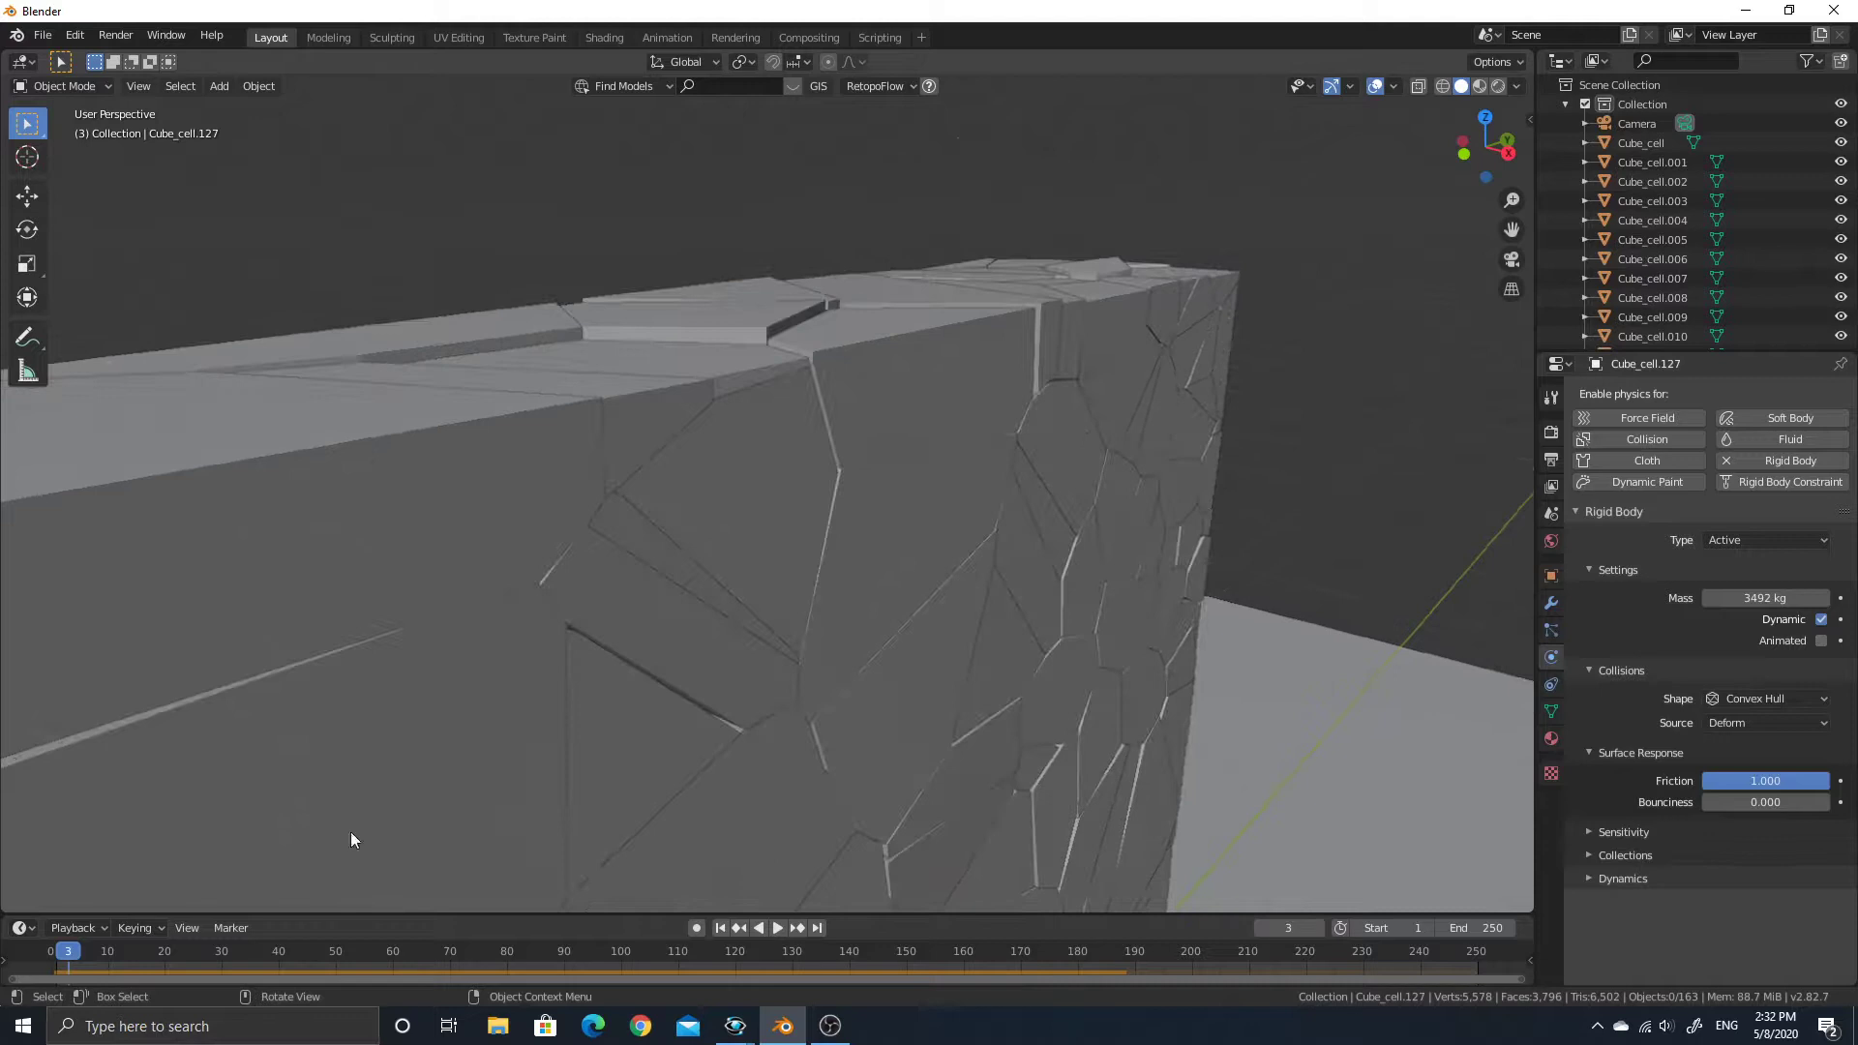
Advance to frame 5 and orbit closer around the wall to examine the opening cracks
key(space)
key(space)
middle_drag(1003, 536, 909, 473)
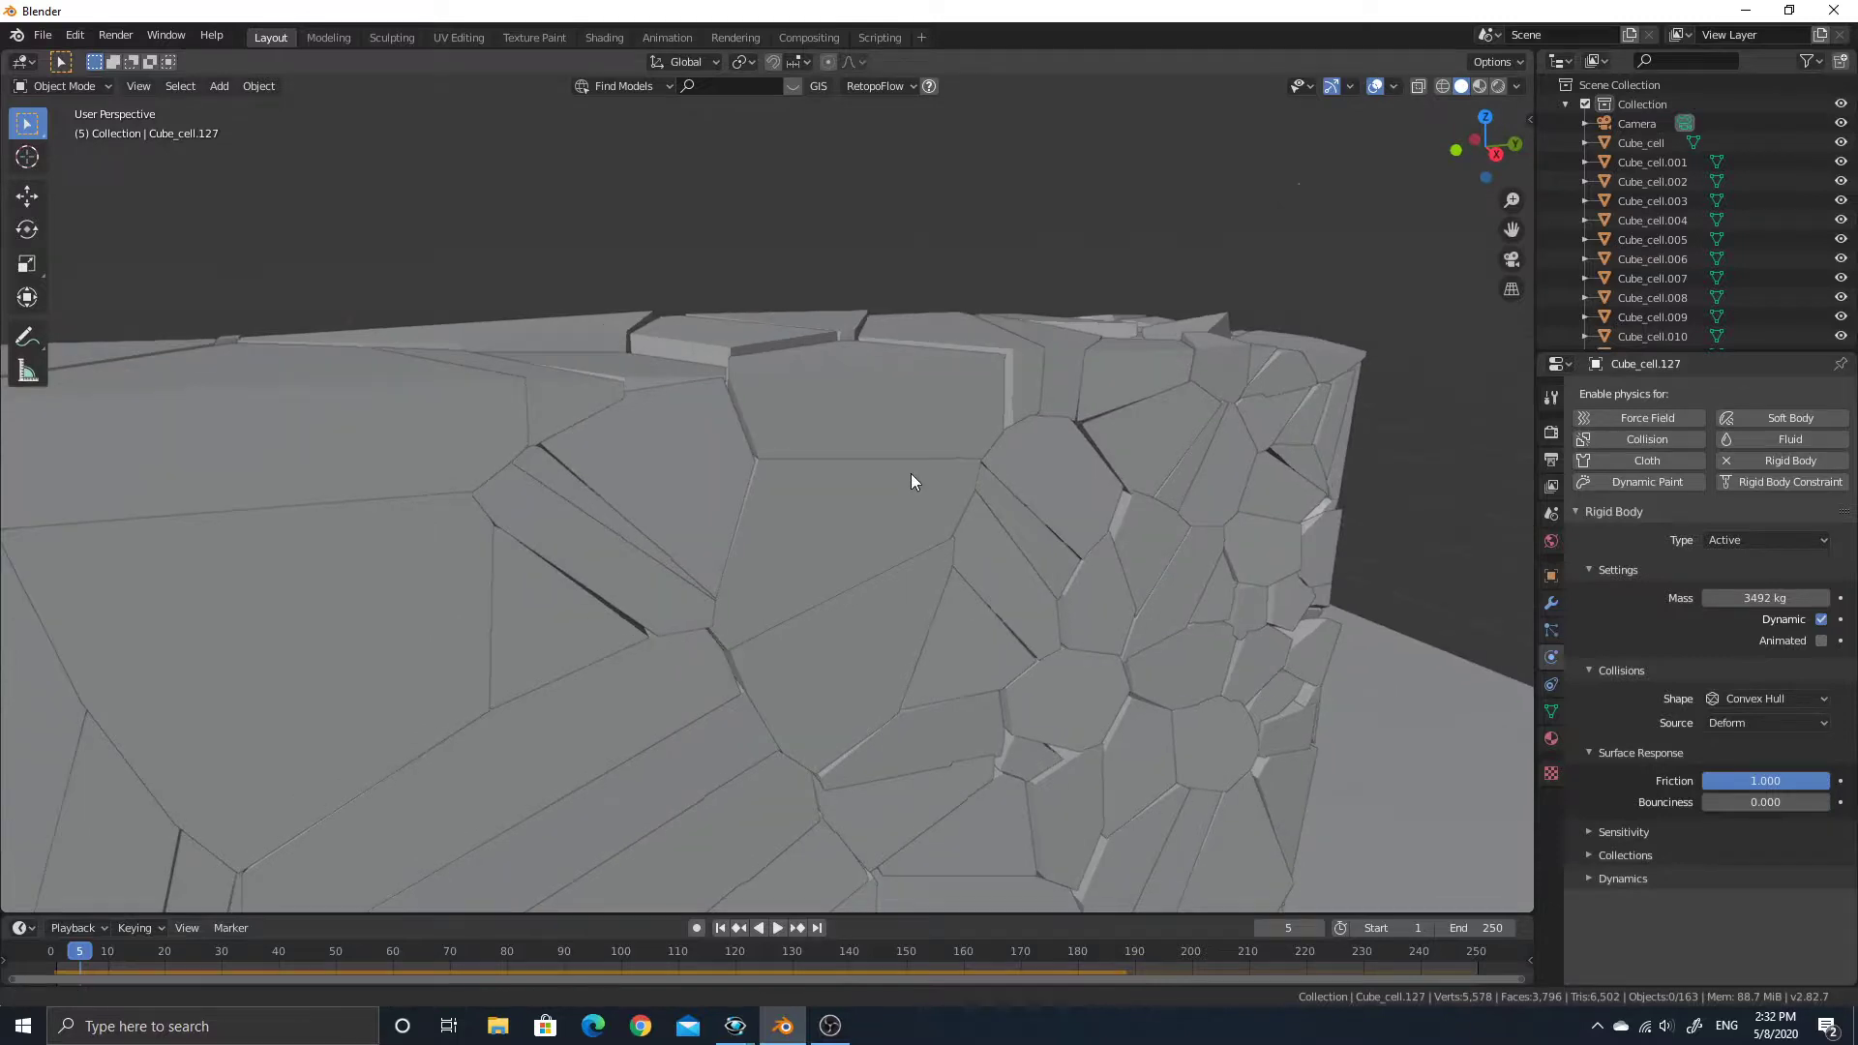
scroll(919, 478, up, 3)
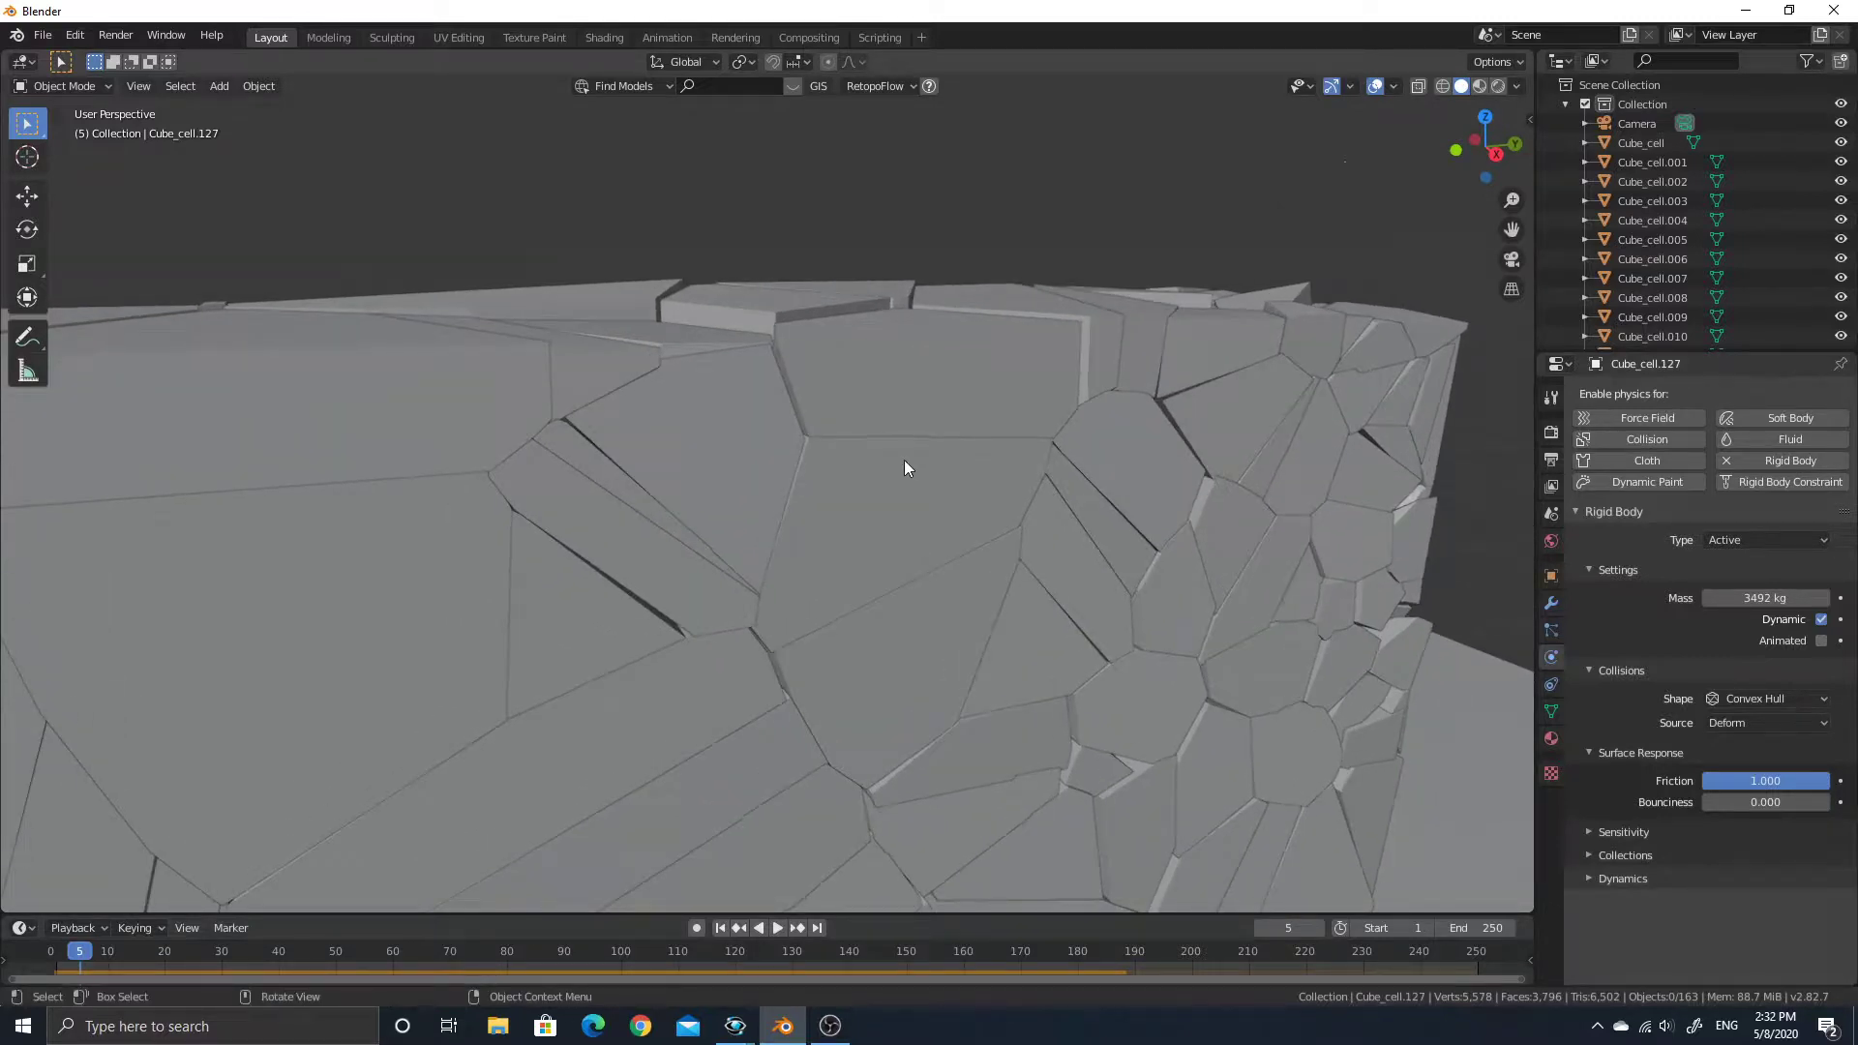
middle_drag(920, 484, 934, 360)
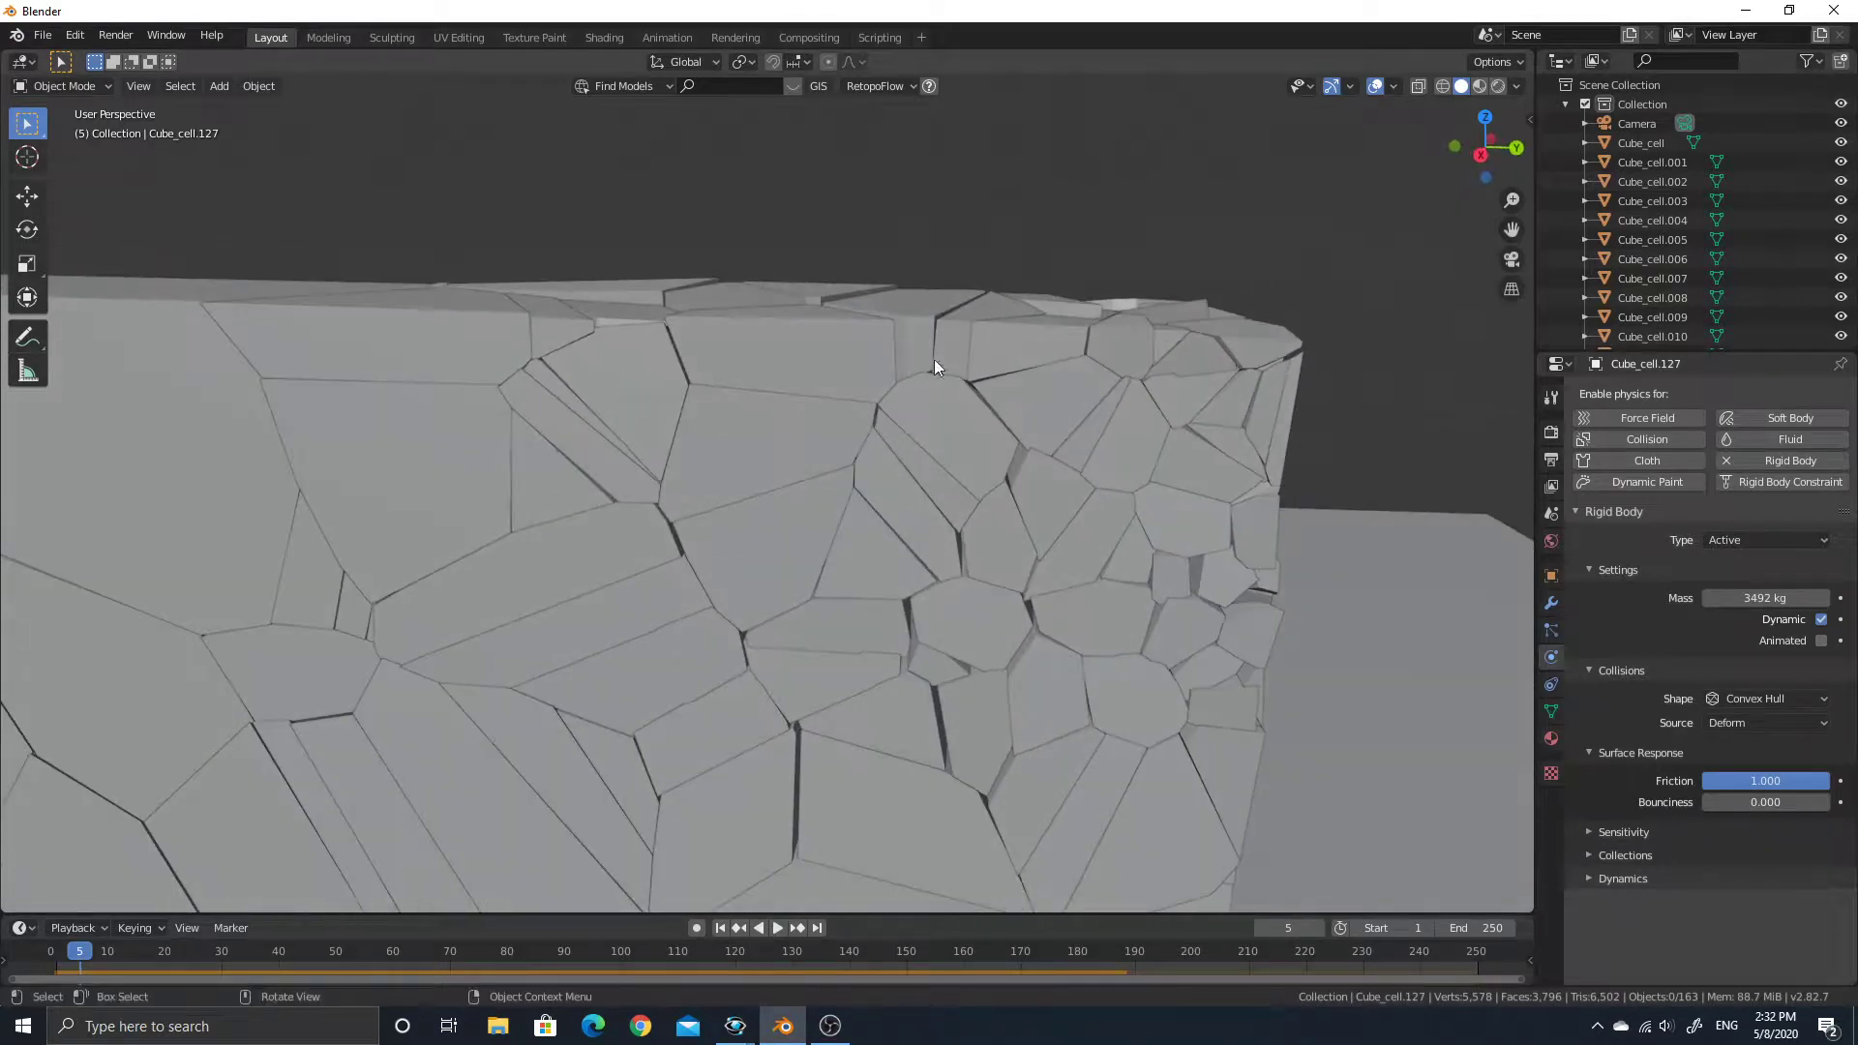
middle_drag(931, 497, 981, 540)
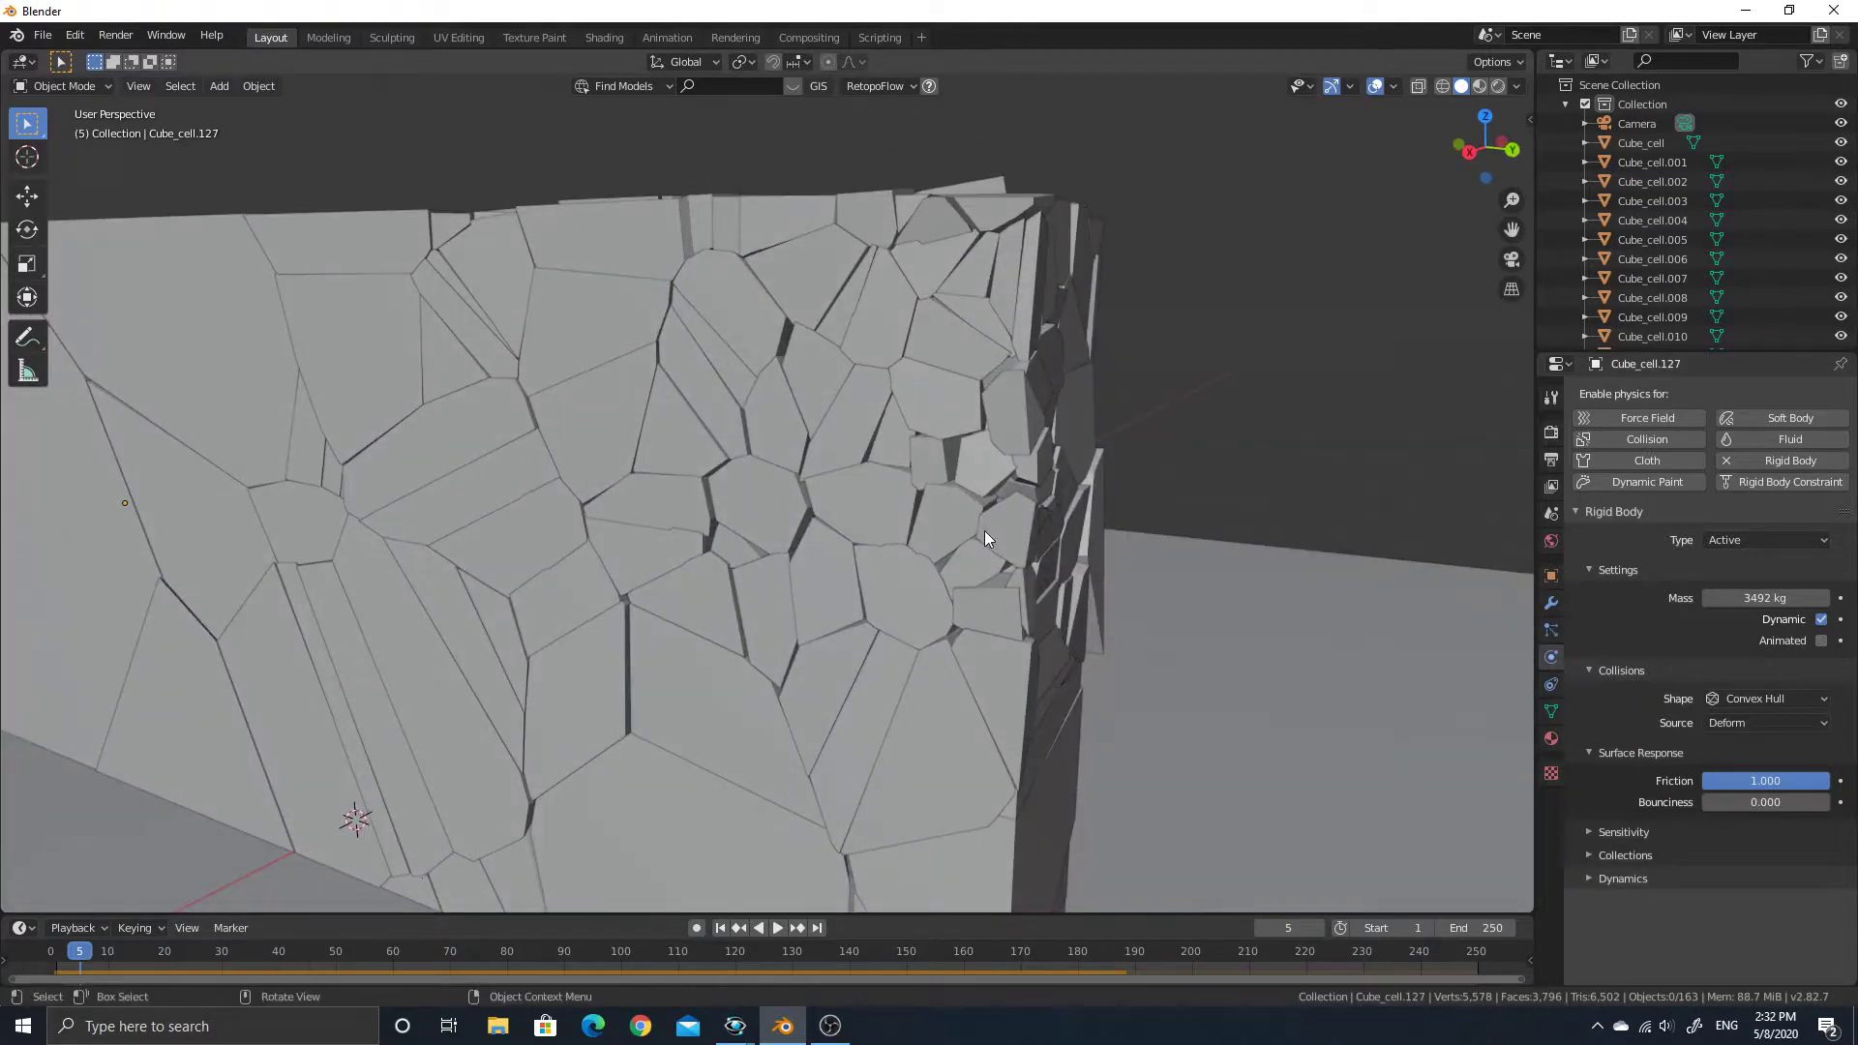